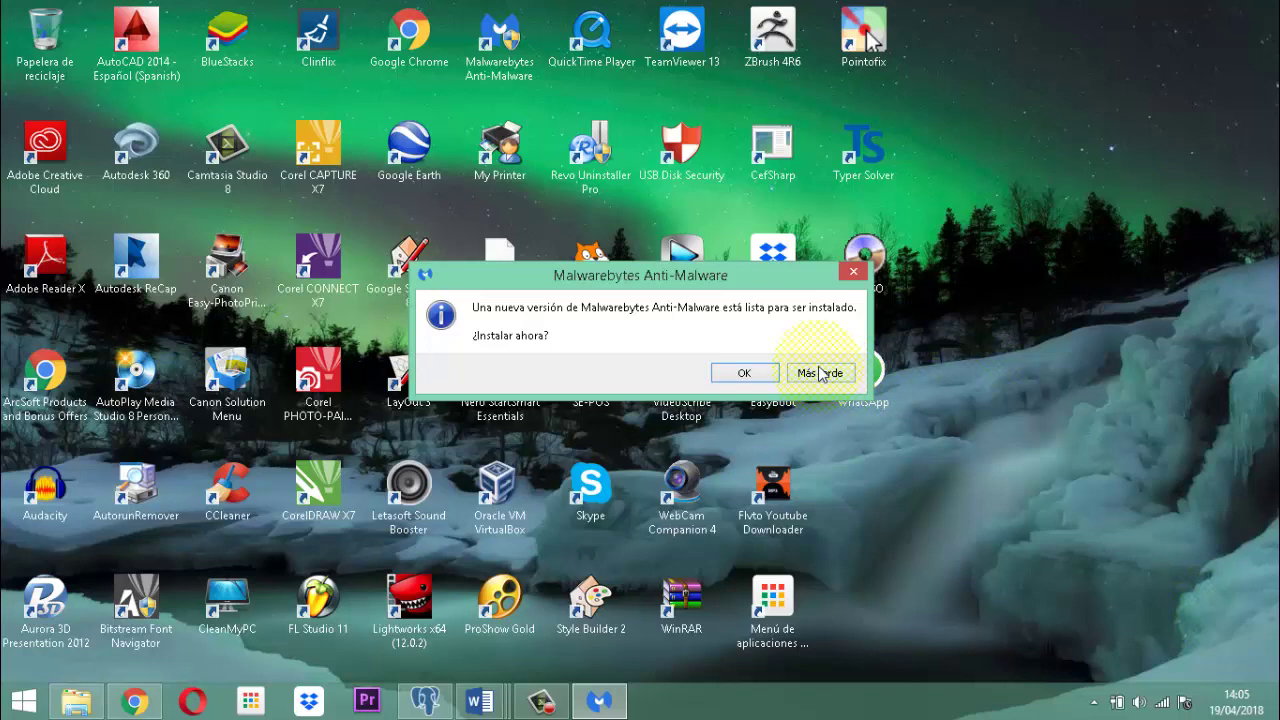
Postpone the Malwarebytes update by choosing 'Más tarde'.
left_click(818, 373)
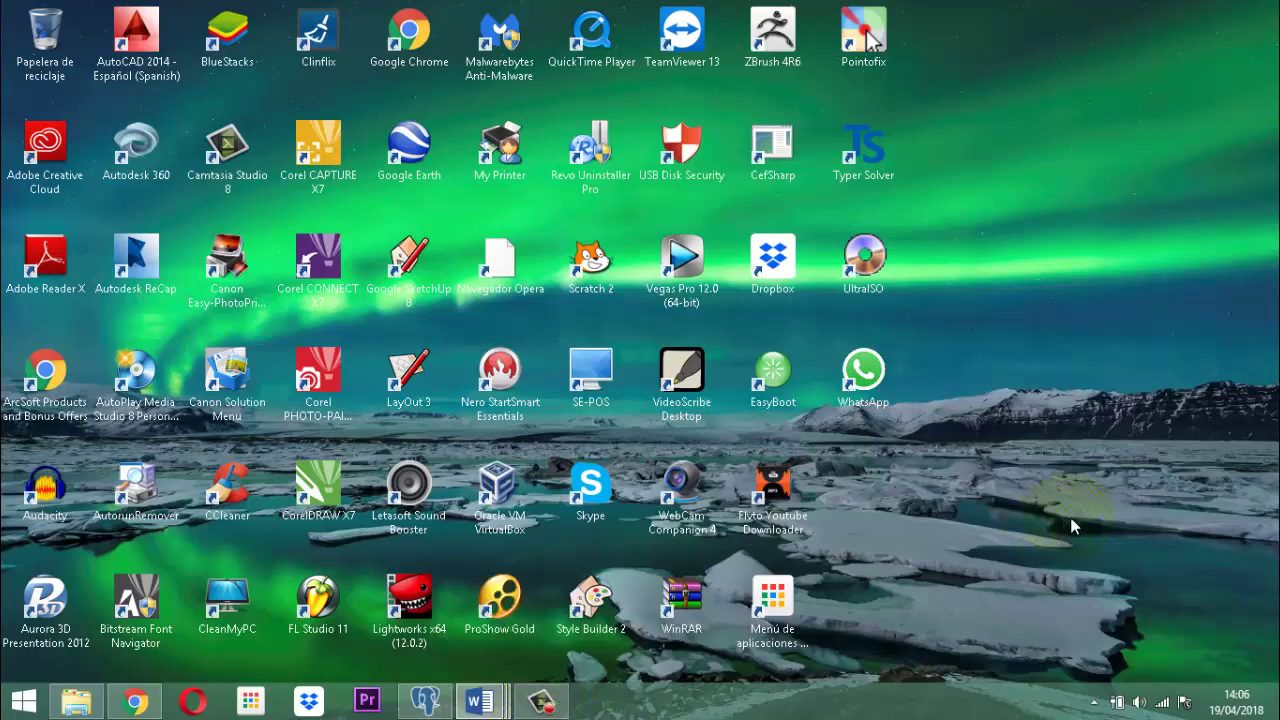
Bring Chrome forward and switch to the 'Ganar Dinero' uxline.com article tab.
left_click(134, 703)
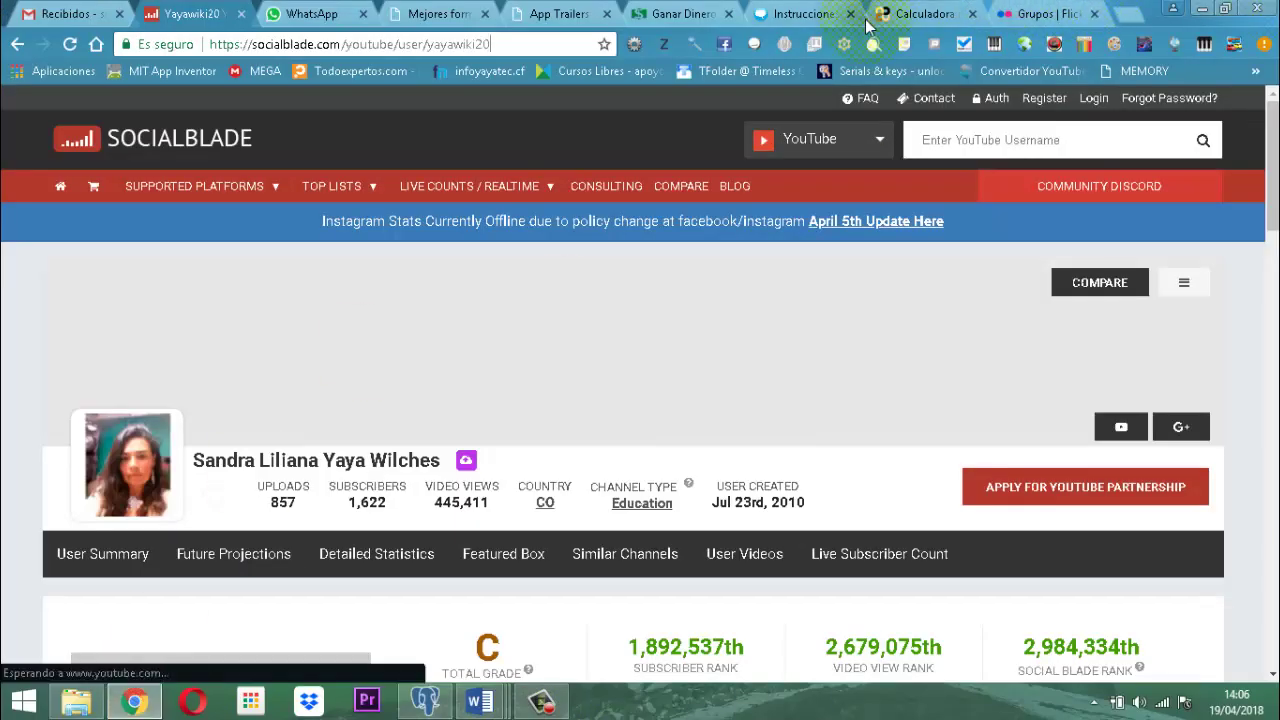
left_click(668, 16)
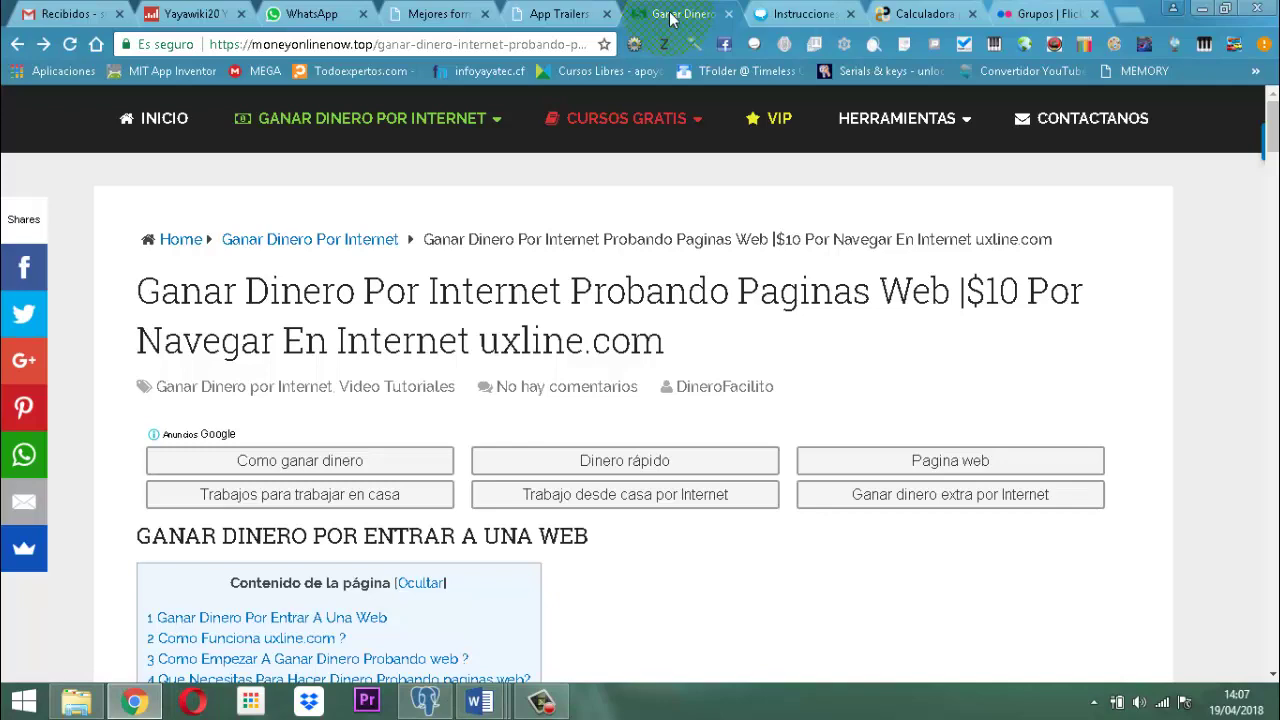
Scroll the article down to its table of contents and uxline.com introduction.
scroll(575, 598, "down", 3)
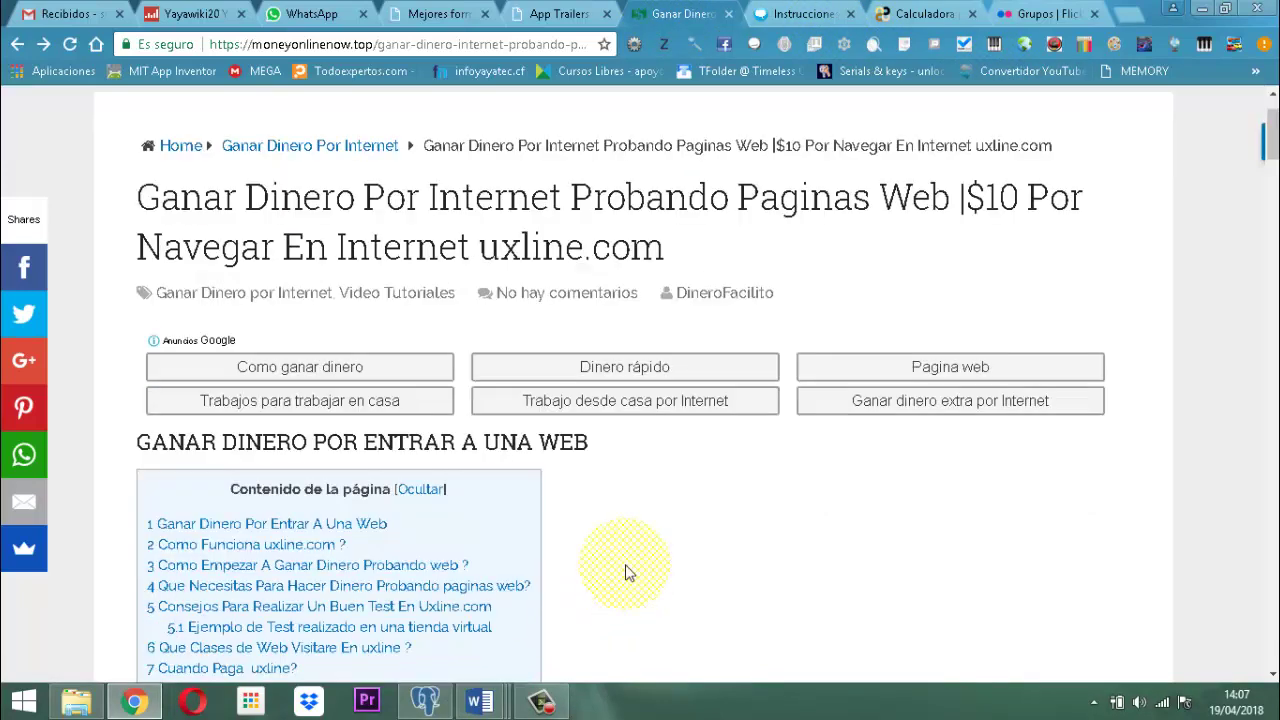
scroll(725, 557, "down", 1)
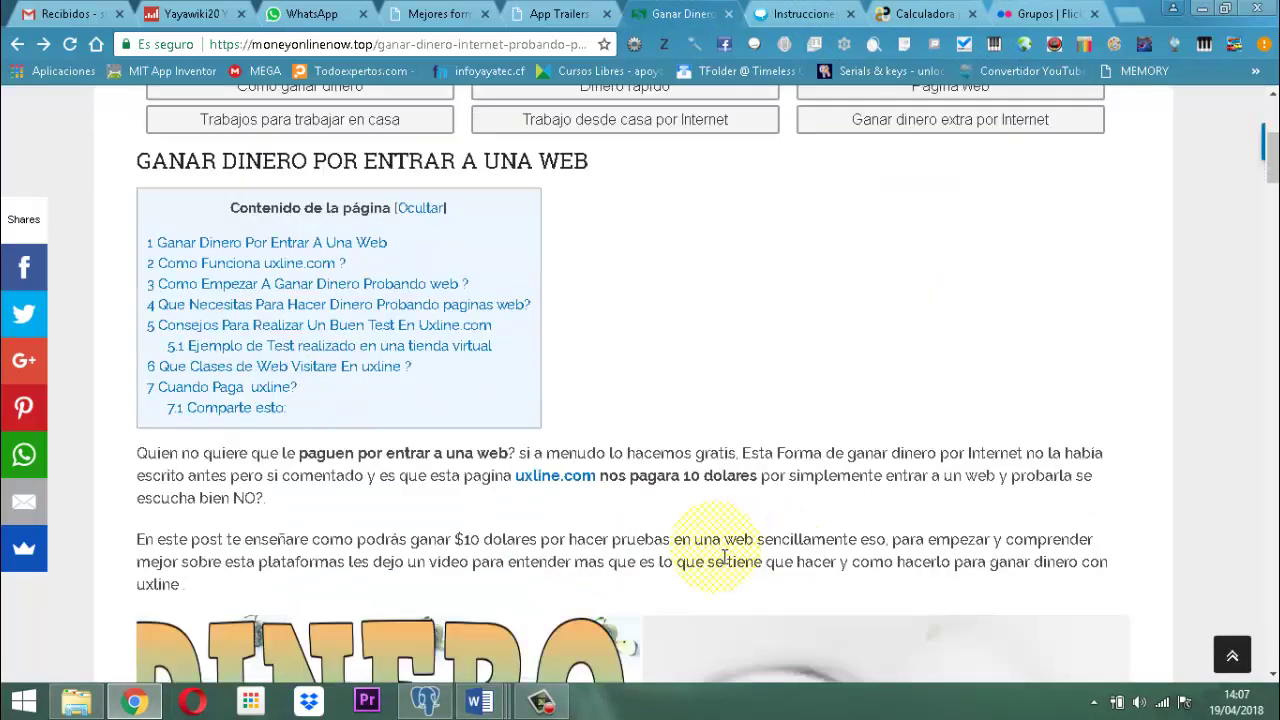
scroll(725, 557, "down", 1)
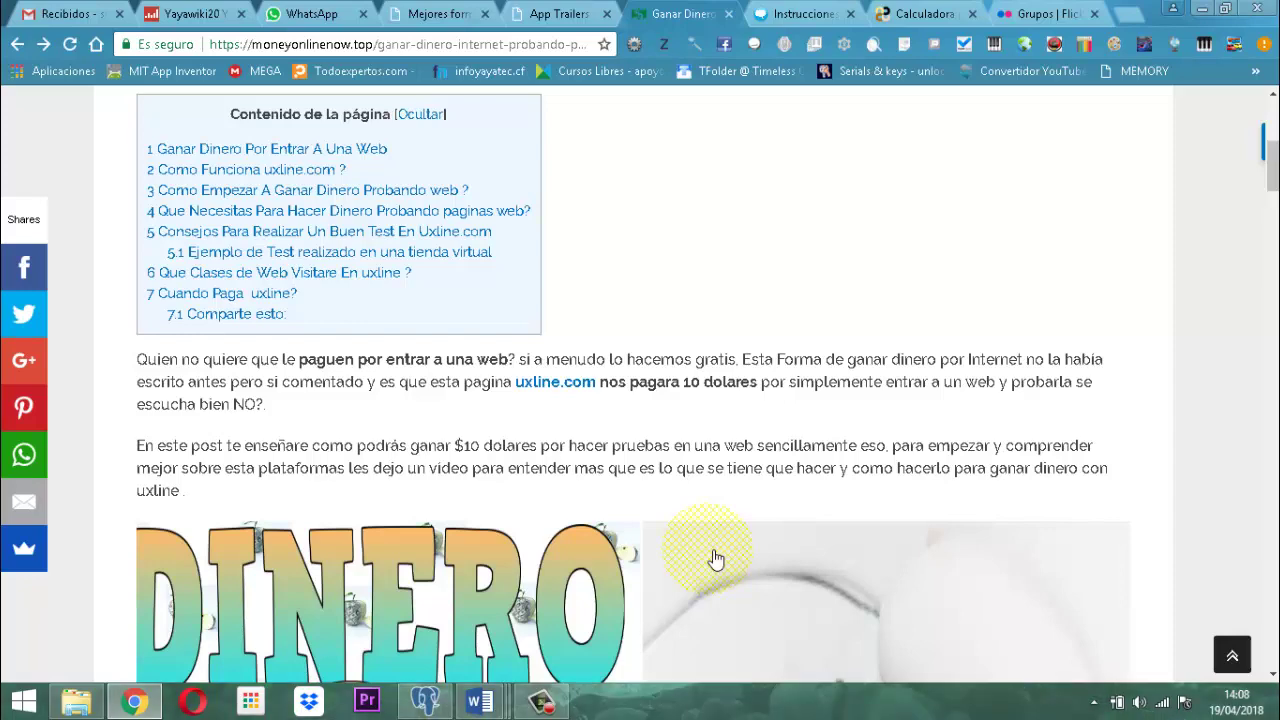
Scroll through 'Como funciona' and 'Como empezar' to the requirements list: 18+, PC or Mac, microphone, PayPal.
scroll(575, 402, "down", 1)
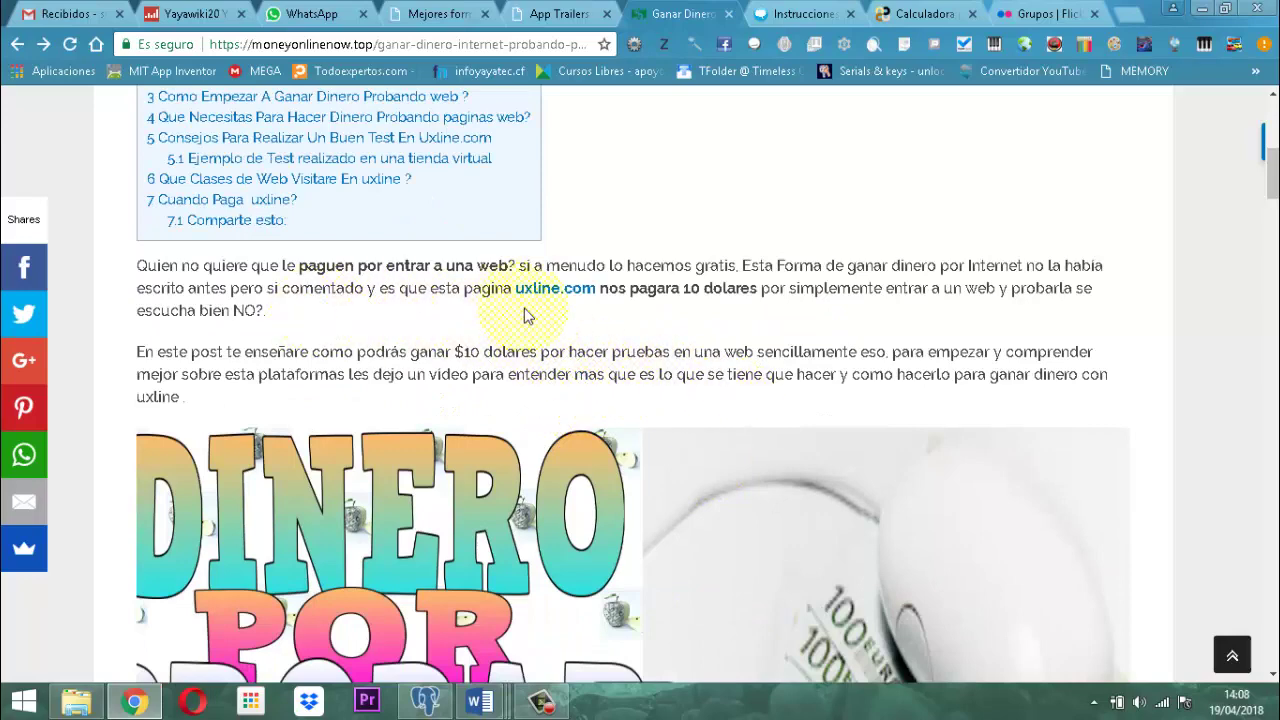
scroll(735, 310, "down", 5)
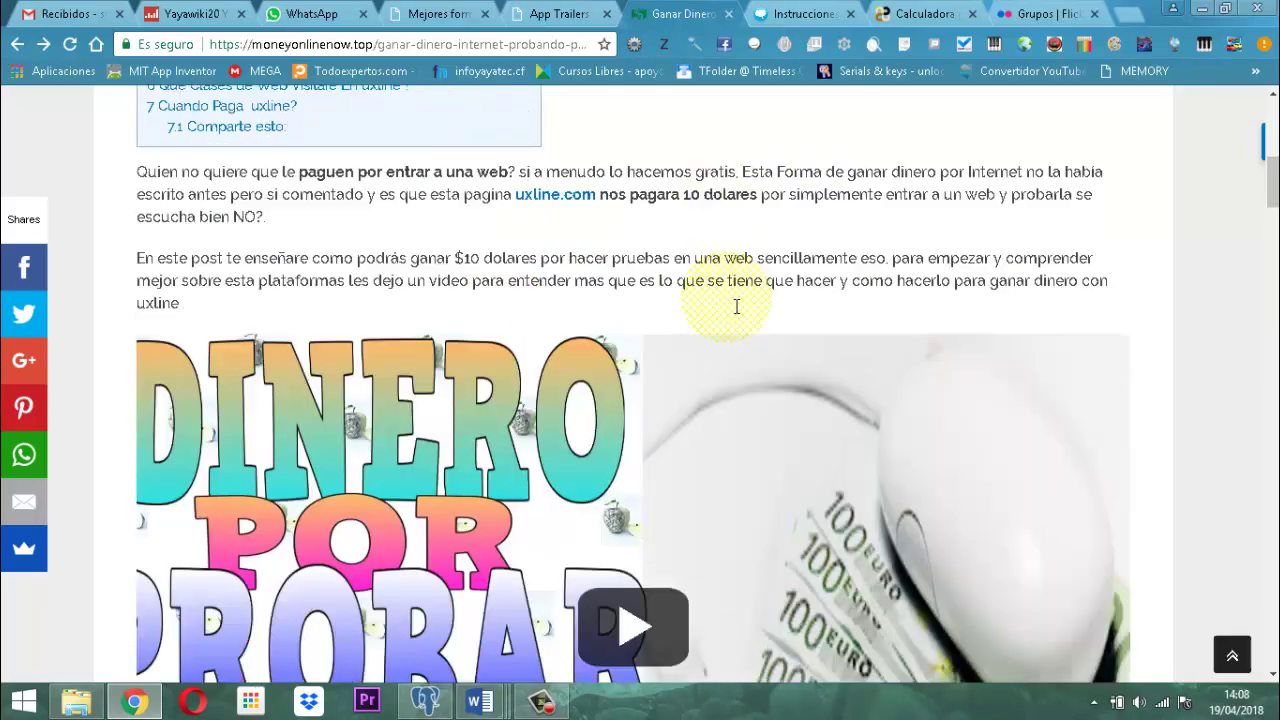
scroll(735, 310, "down", 4)
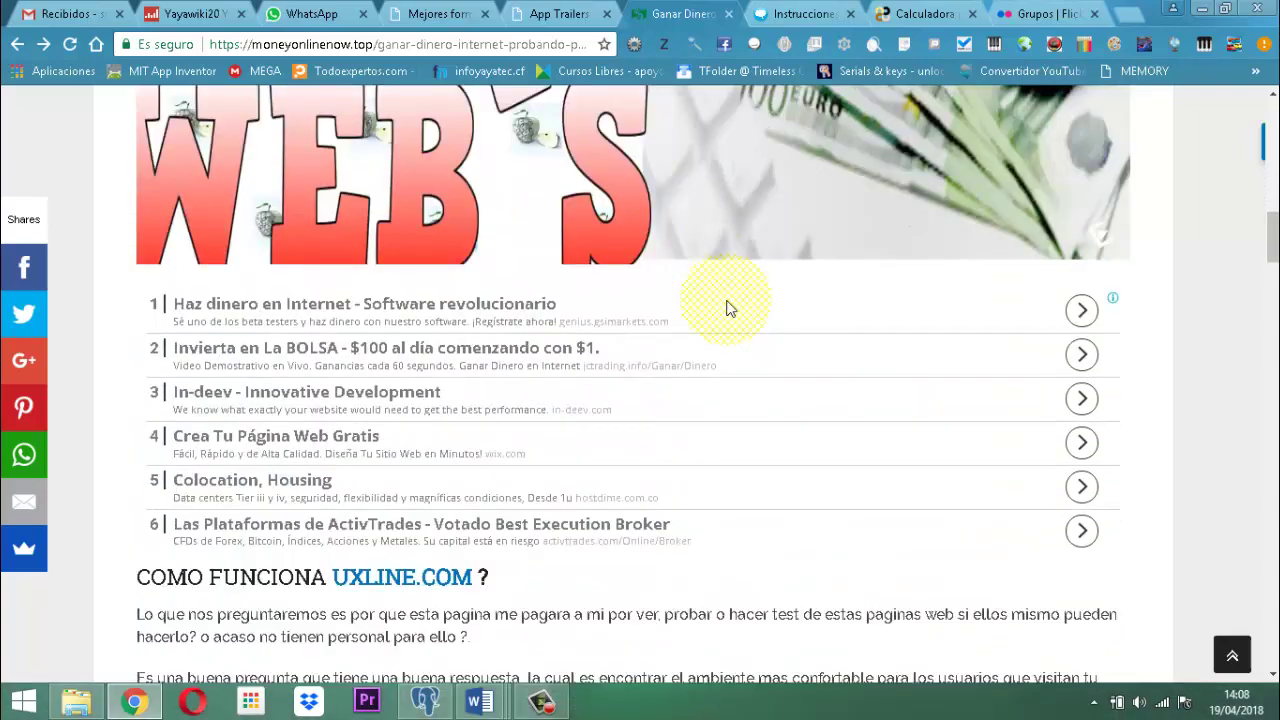
scroll(727, 308, "down", 2)
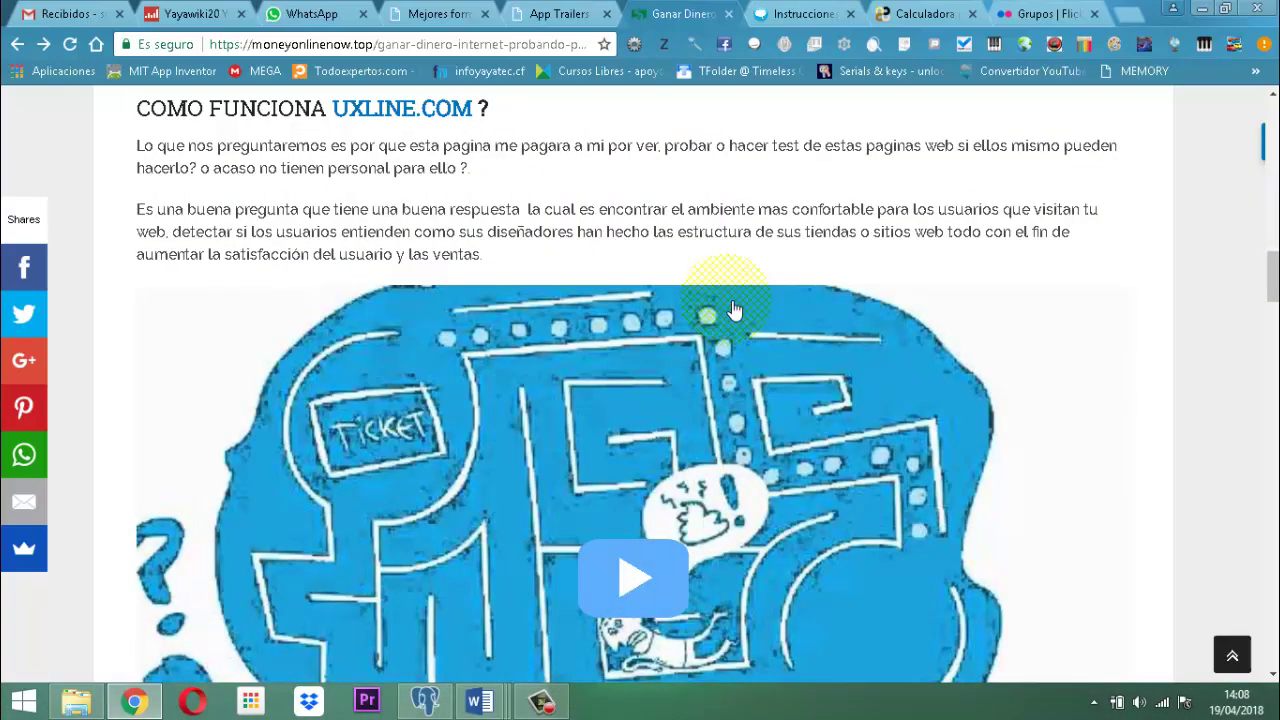
scroll(725, 320, "down", 5)
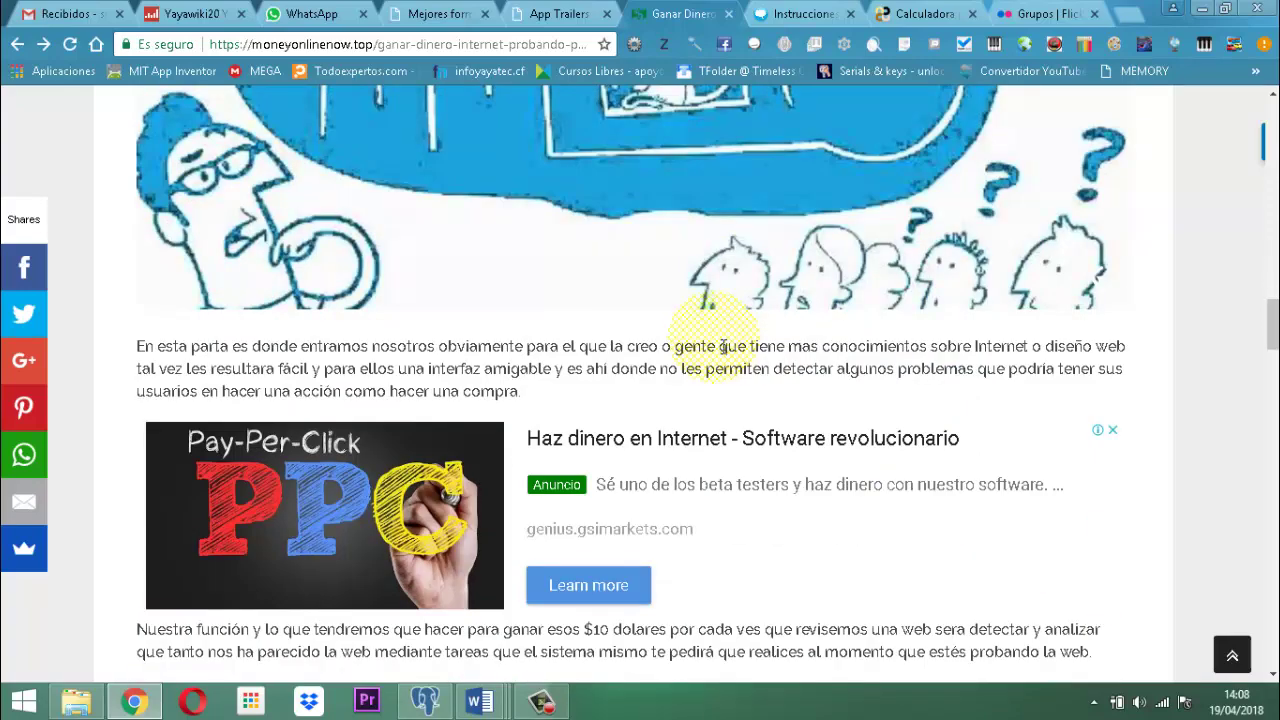
scroll(1050, 350, "down", 4)
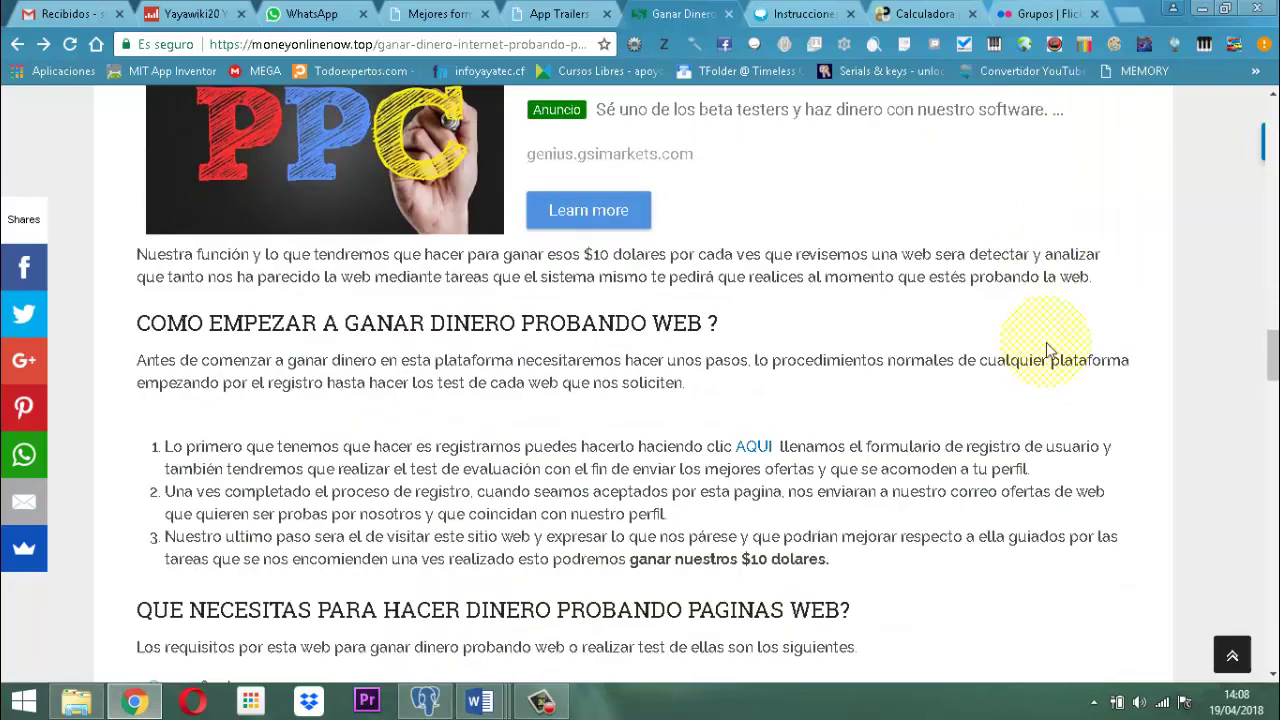
scroll(1046, 342, "down", 3)
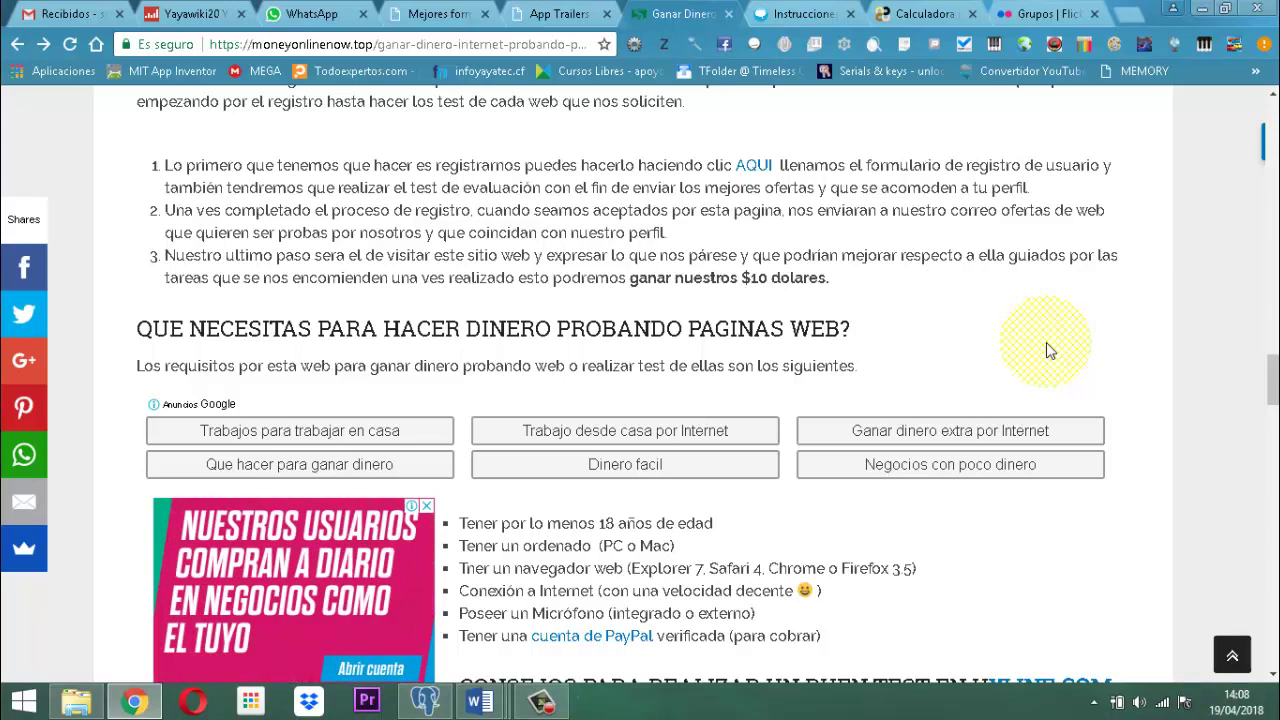
scroll(1046, 342, "down", 1)
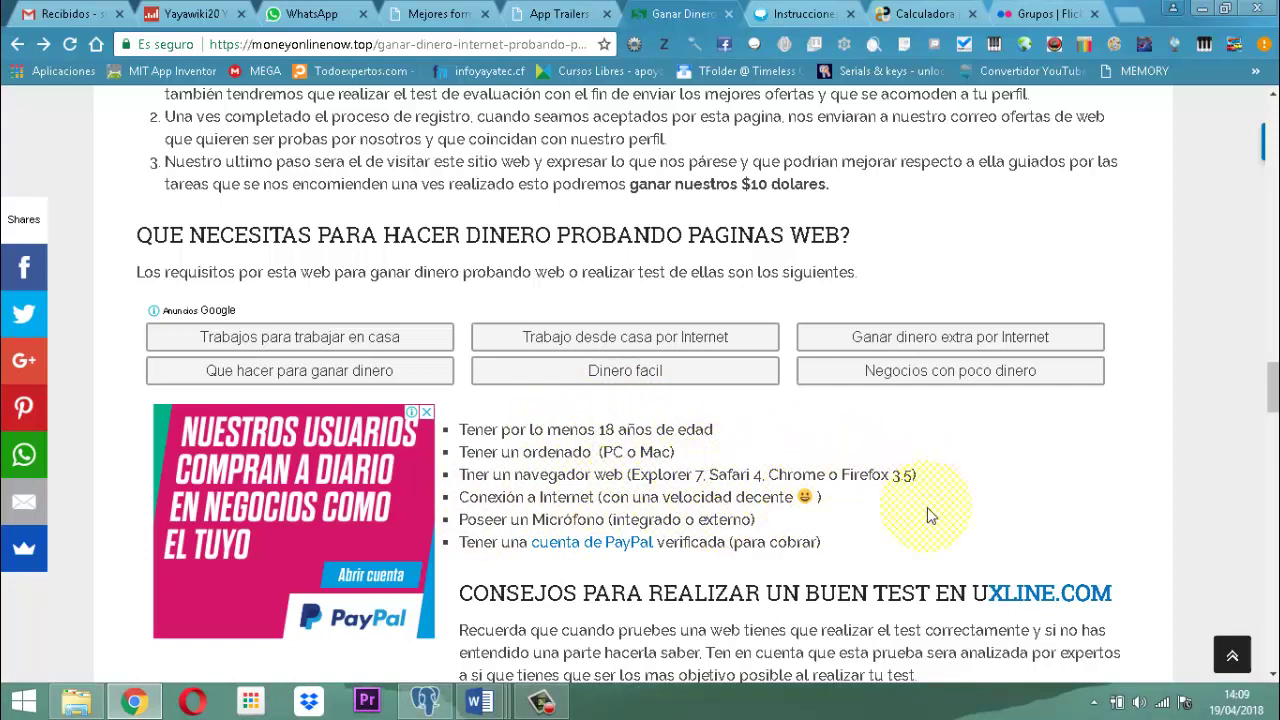
Scroll through the 'Consejos para realizar un buen test' tips to 'Ejemplo de test'.
scroll(620, 480, "down", 1)
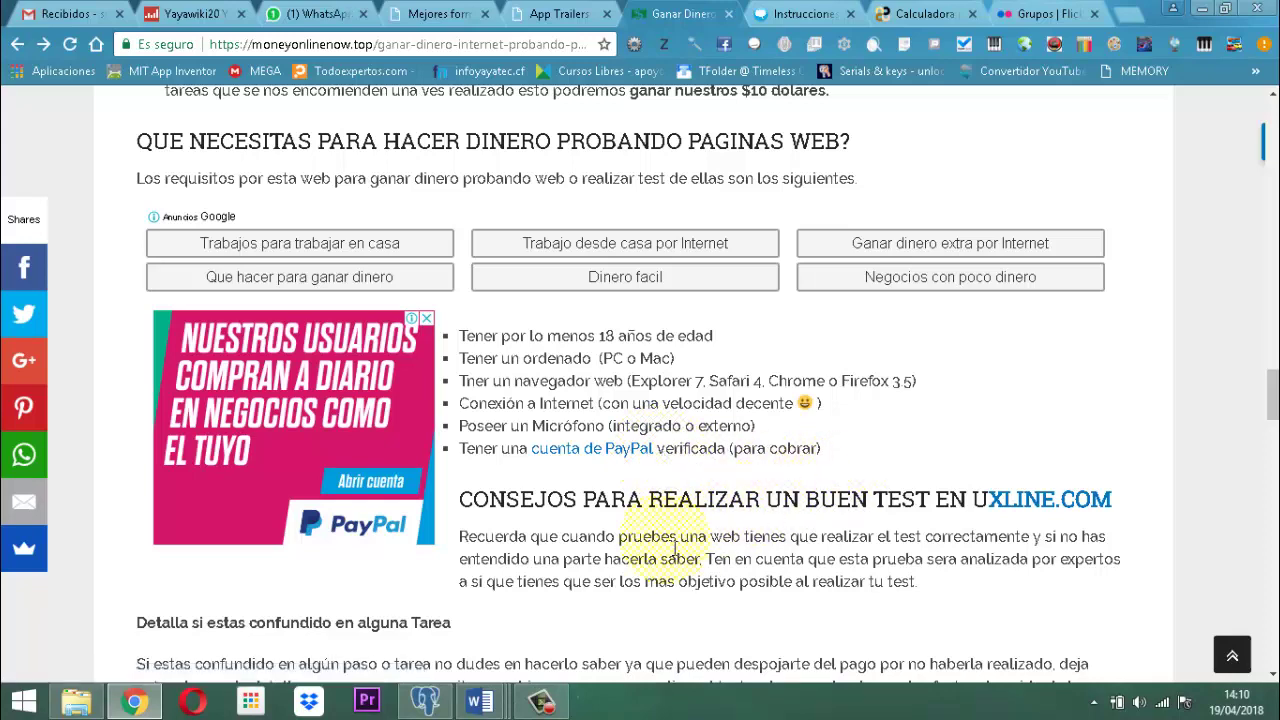
scroll(663, 550, "down", 2)
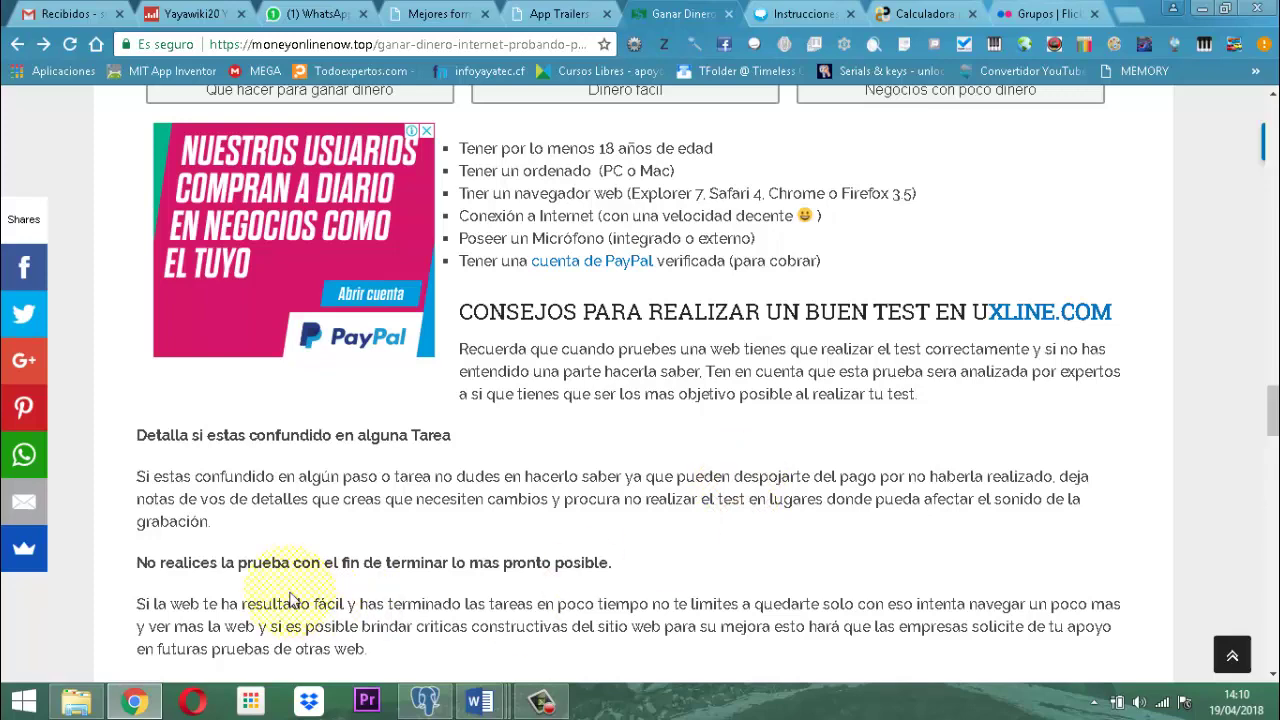
scroll(650, 500, "down", 3)
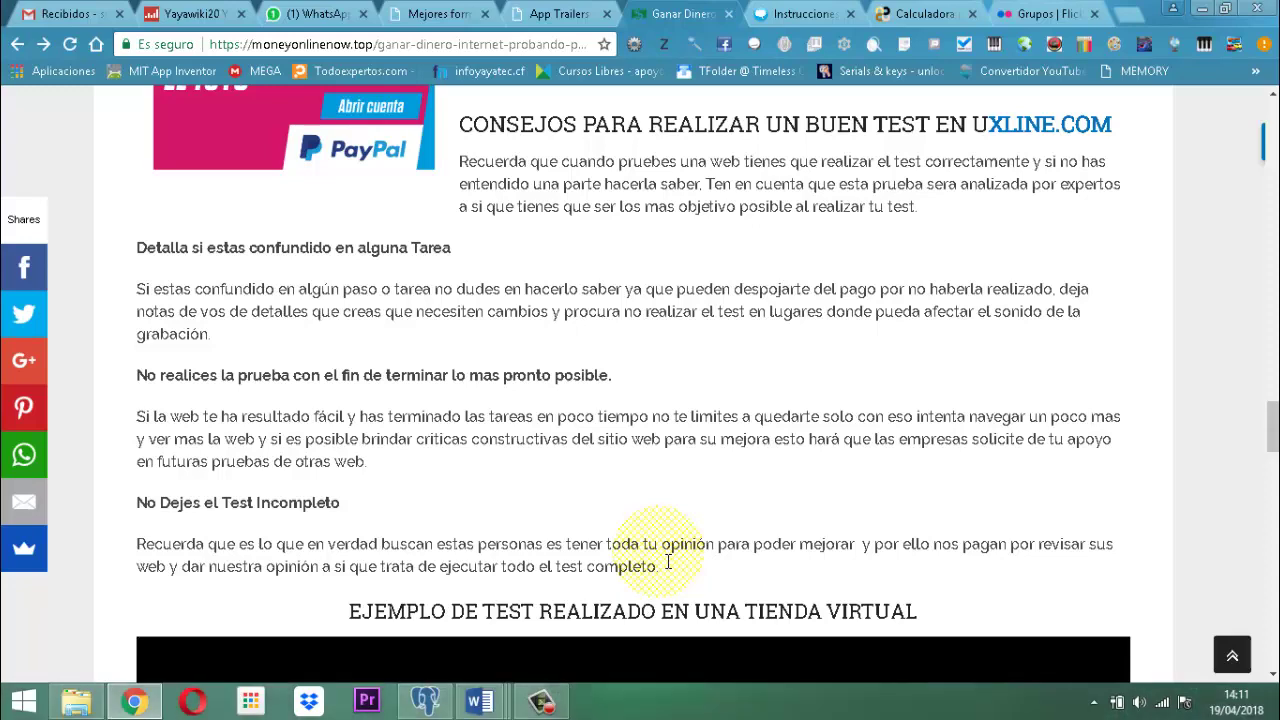
Scroll past the example virtual-store test video to 'Que clases de web visitare en uxline'.
scroll(613, 533, "down", 1)
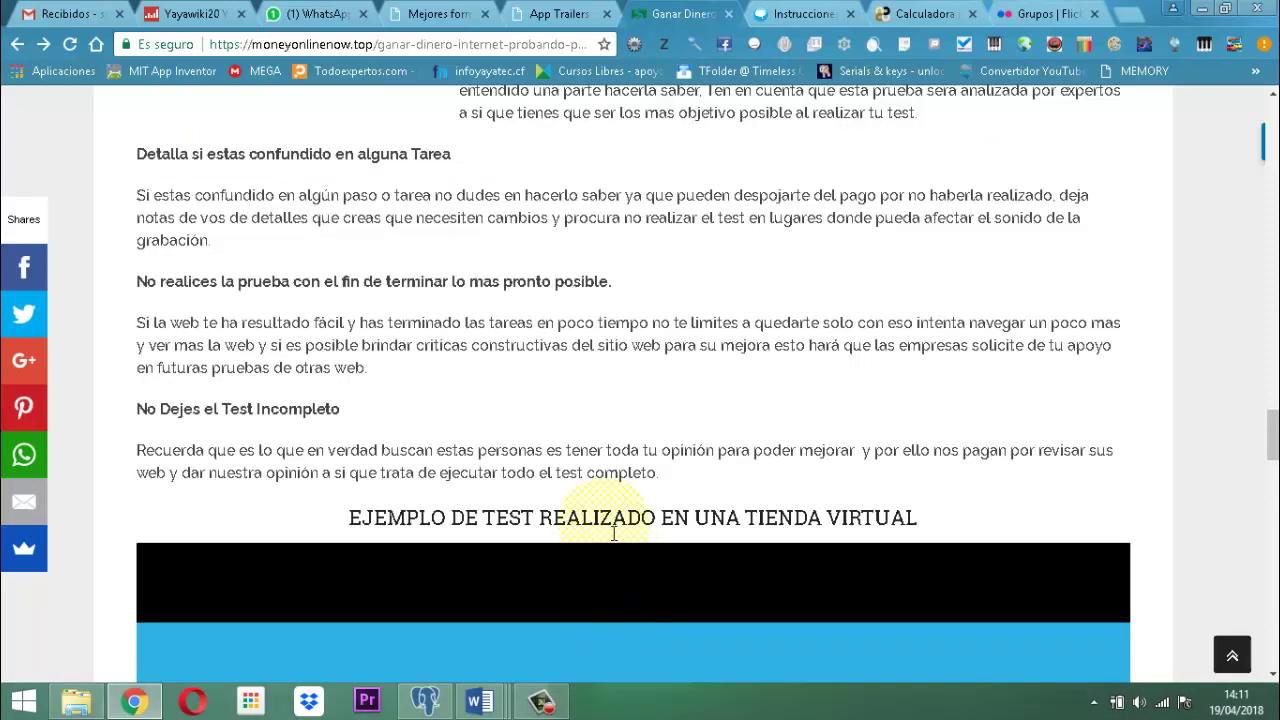
scroll(686, 491, "down", 3)
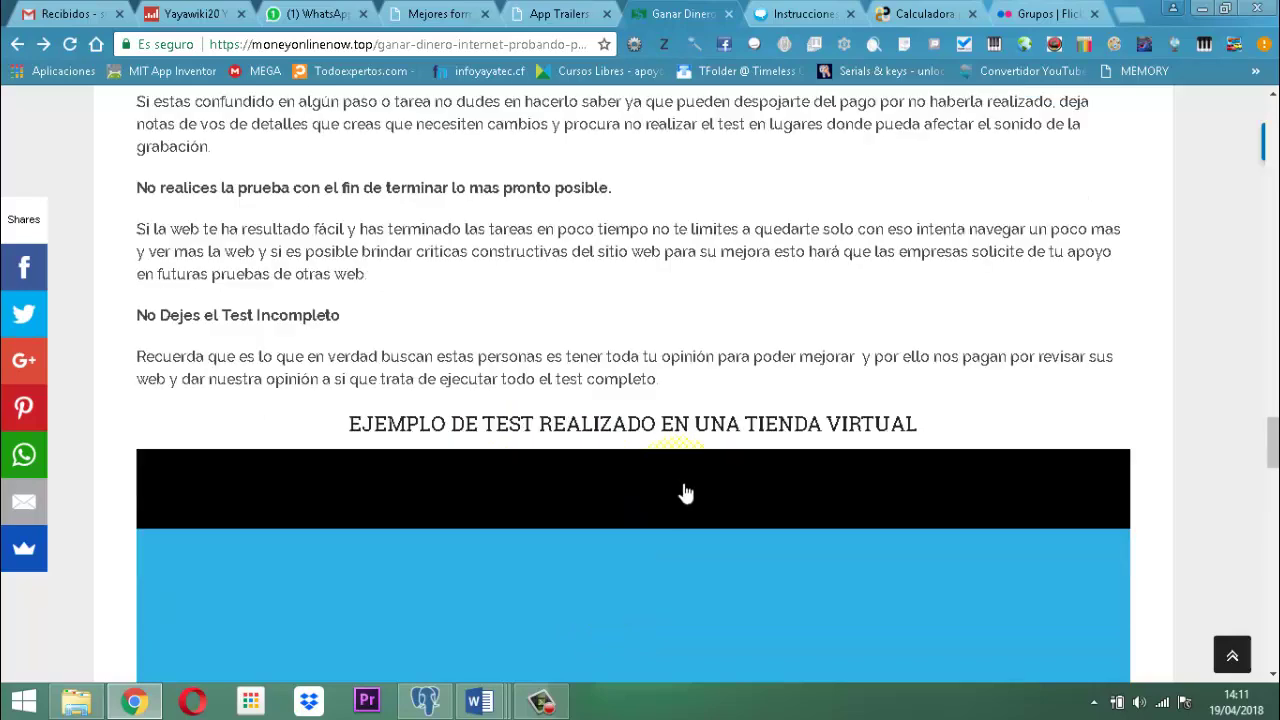
scroll(651, 483, "down", 2)
scroll(645, 477, "down", 1)
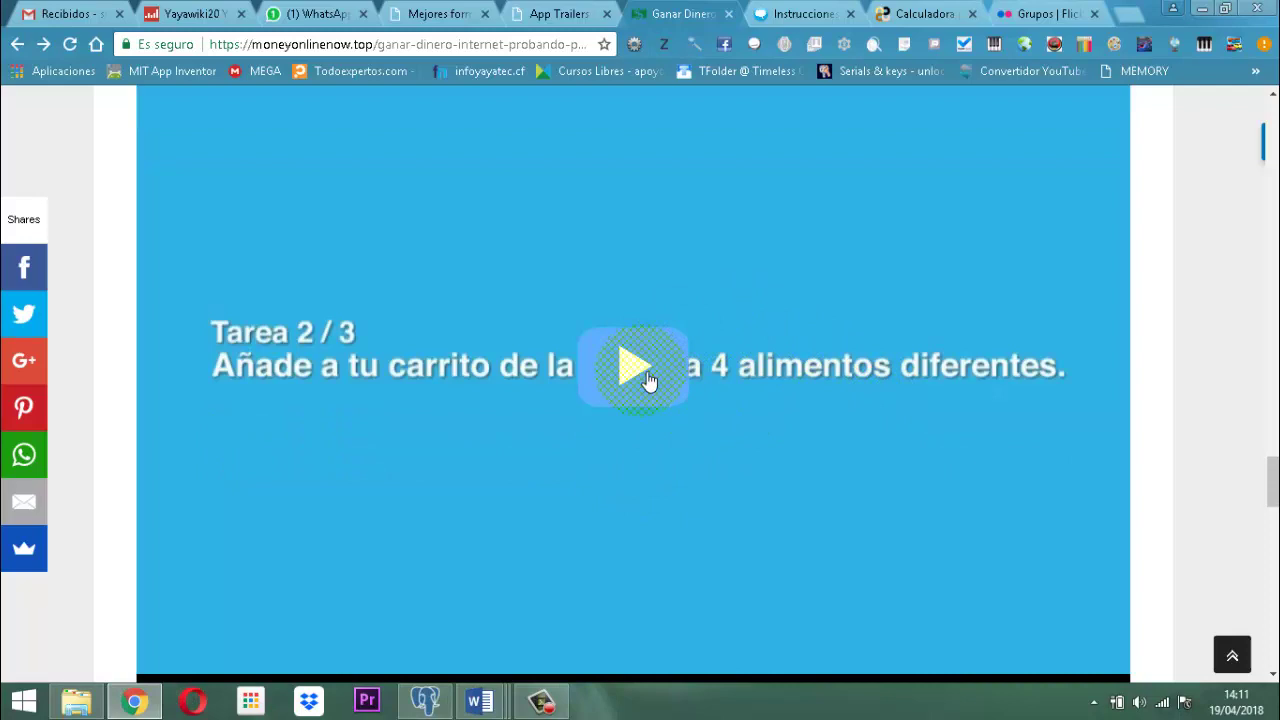
scroll(648, 382, "down", 3)
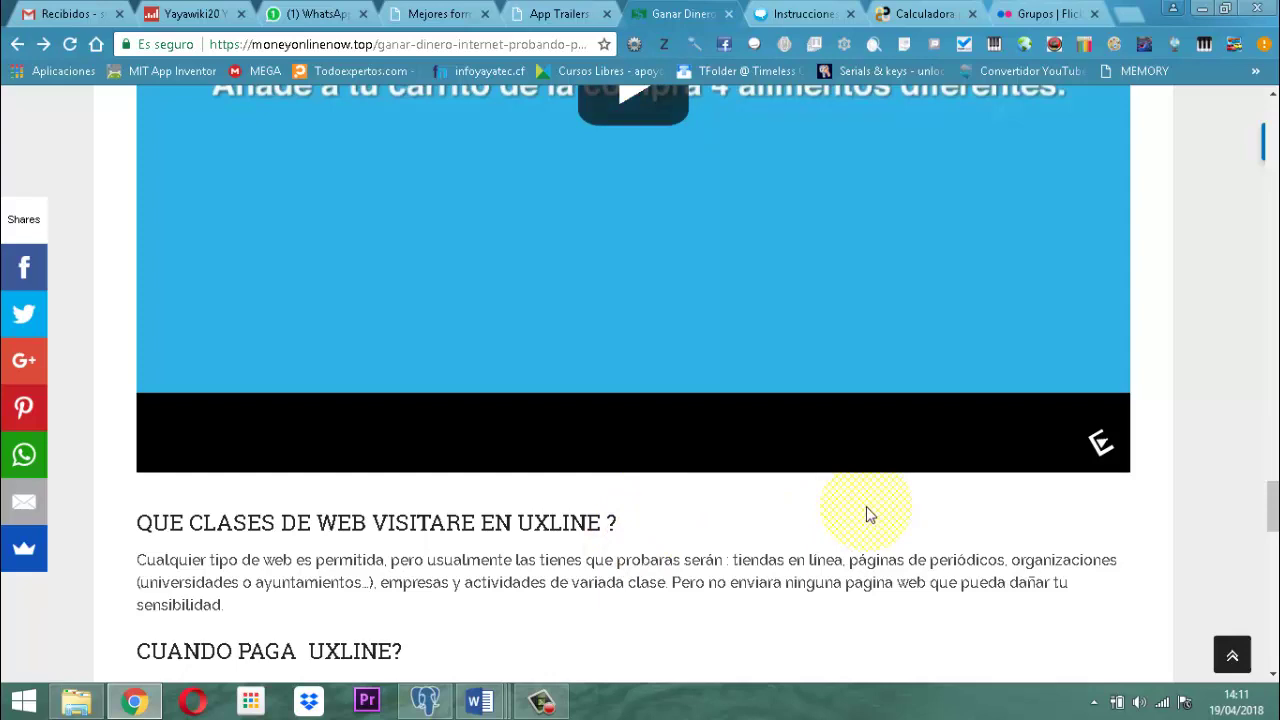
Scroll to the 'Cuando paga UXLINE?' section on PayPal payment within 30 days.
scroll(668, 563, "down", 1)
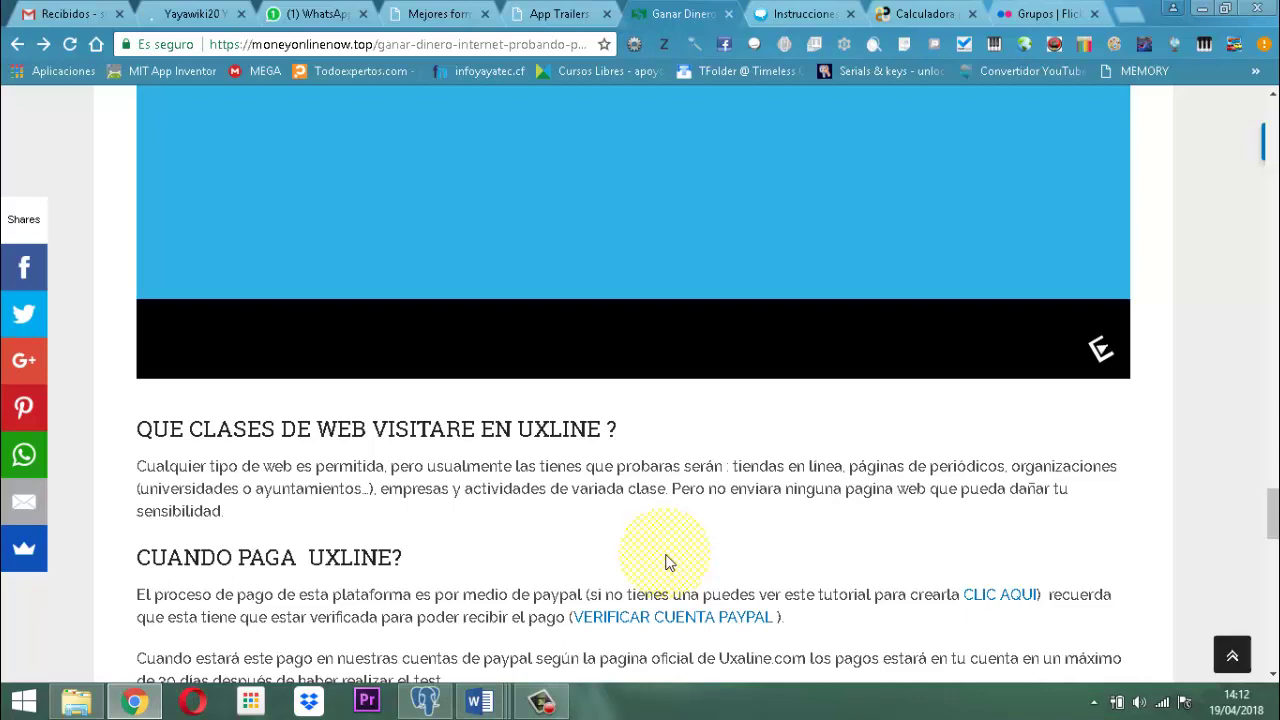
scroll(669, 566, "down", 2)
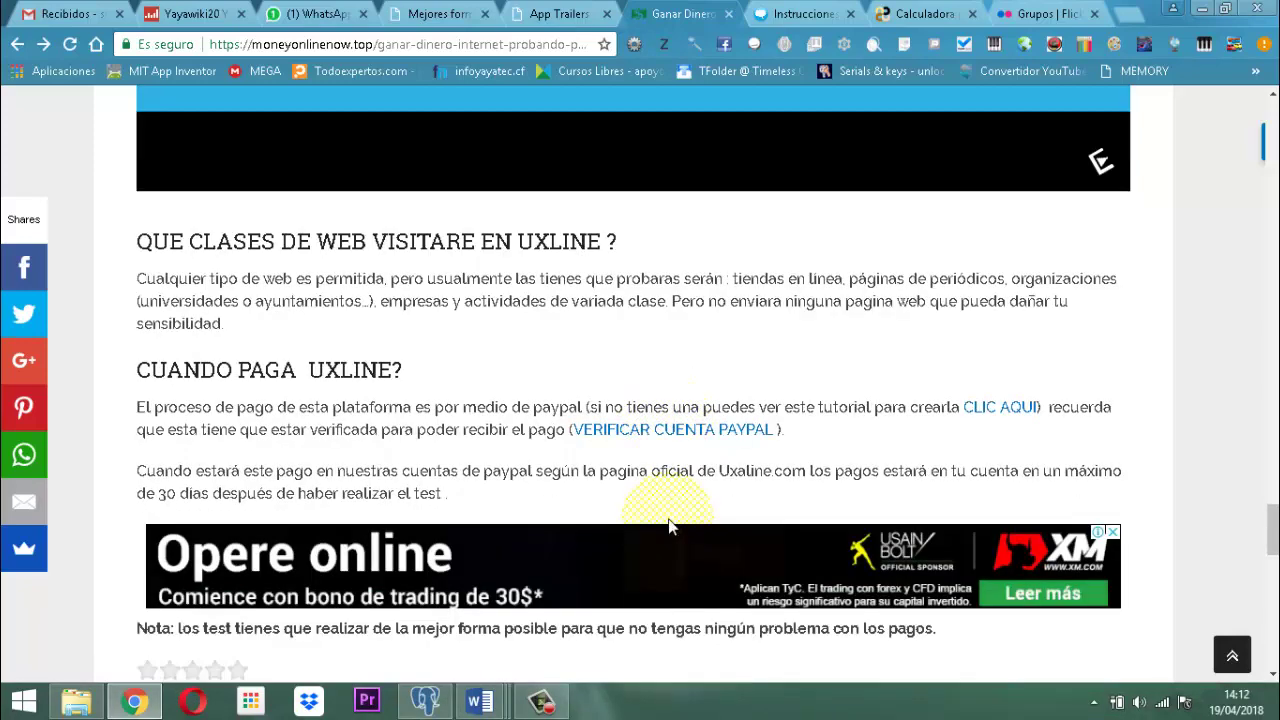
Visit the uxline tester dashboard and account profile page, then sign out with 'Cerrar la sesión'.
left_click(798, 14)
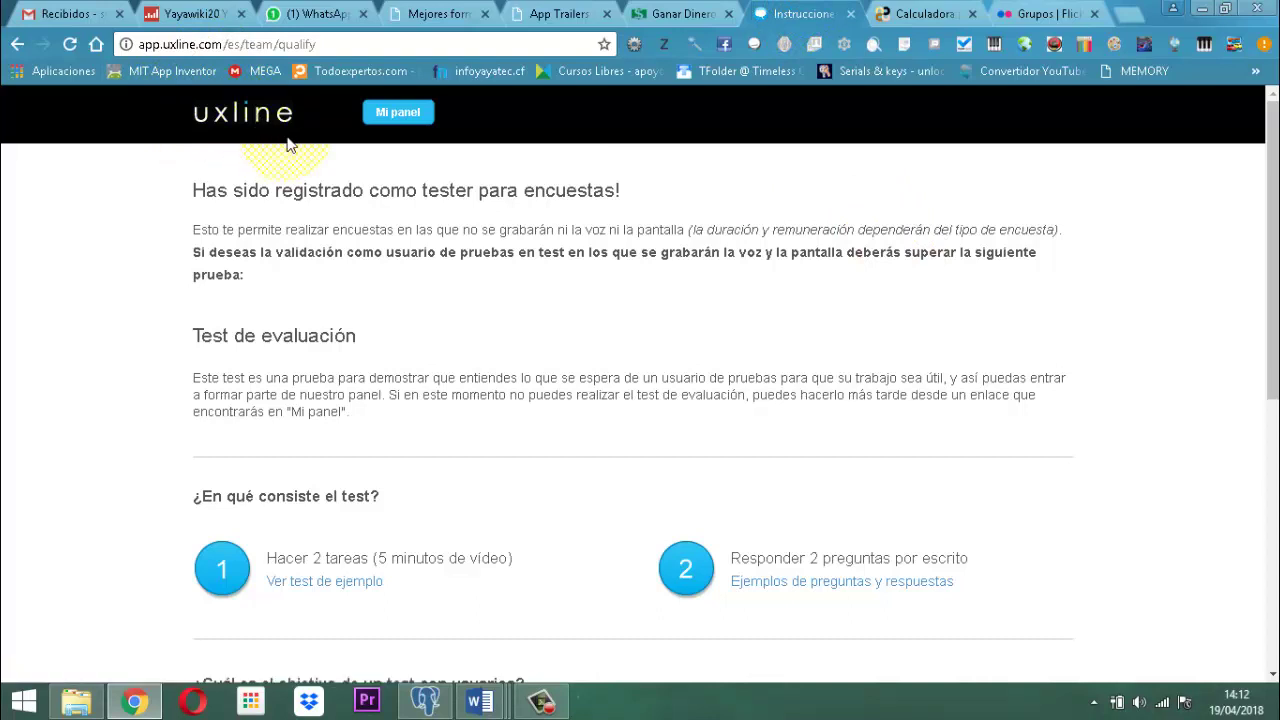
left_click(398, 113)
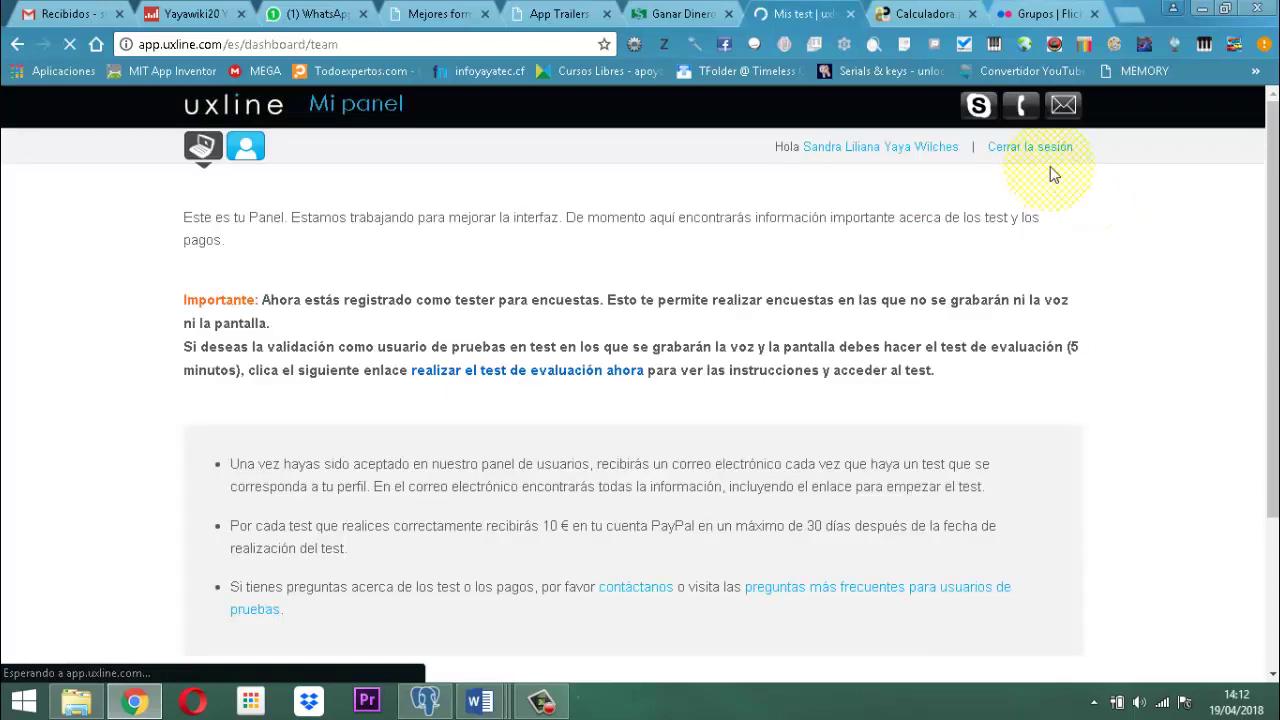
mouse_move(1068, 113)
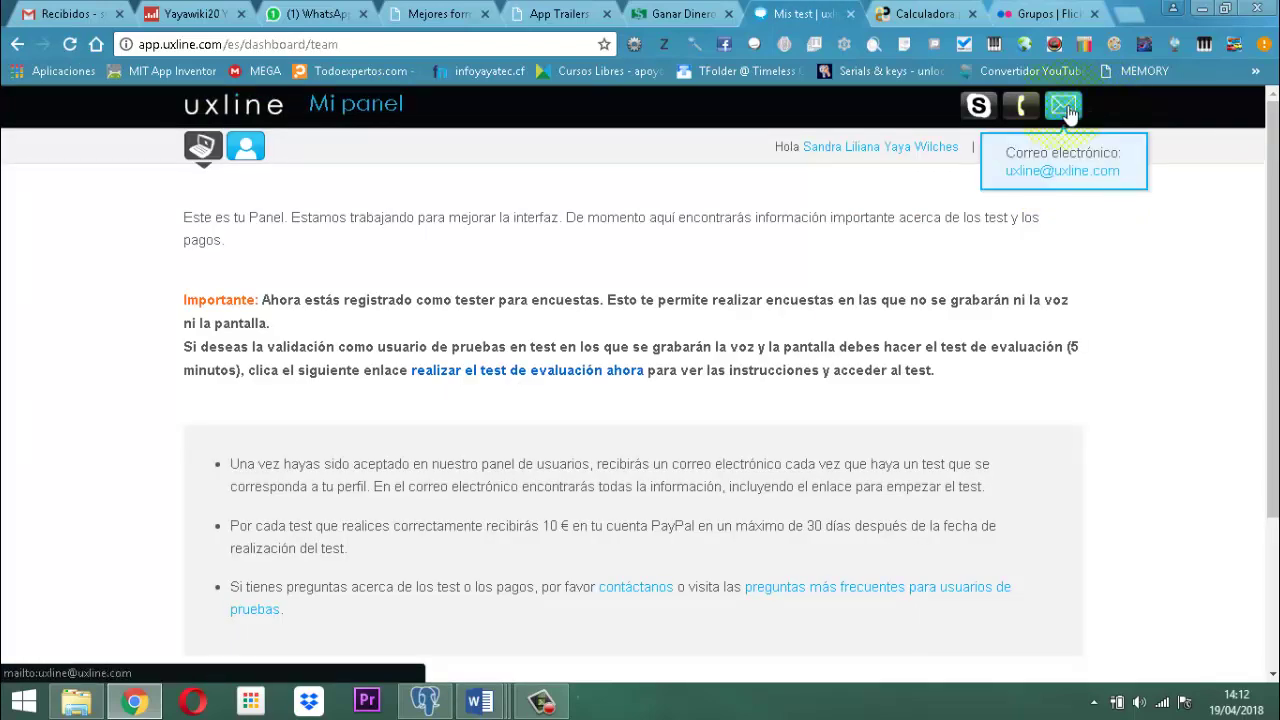
mouse_move(981, 115)
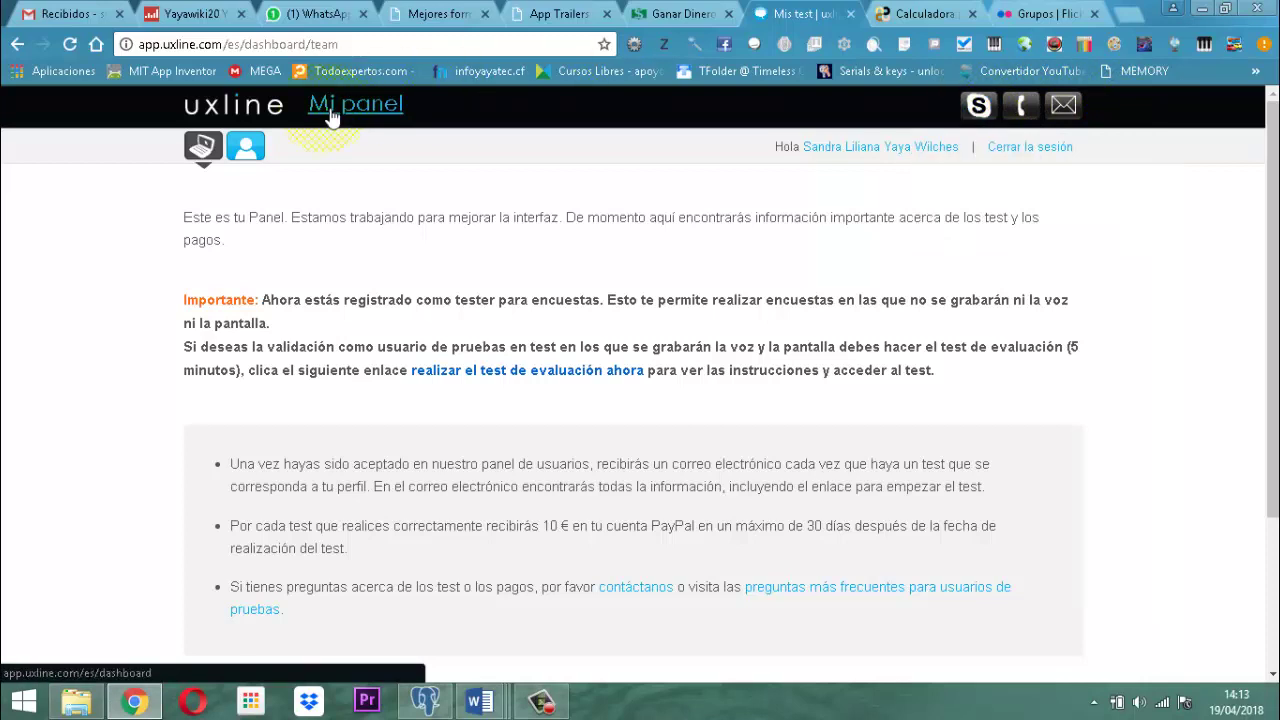
left_click(245, 147)
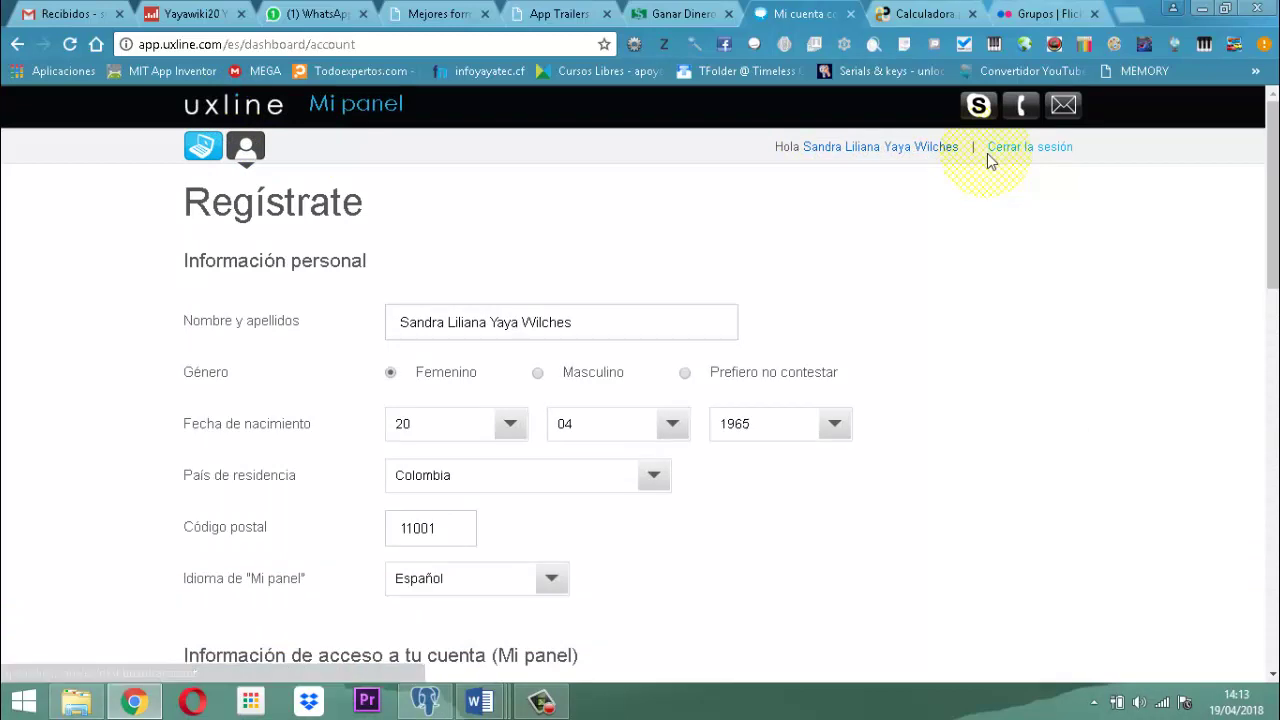
left_click(1042, 158)
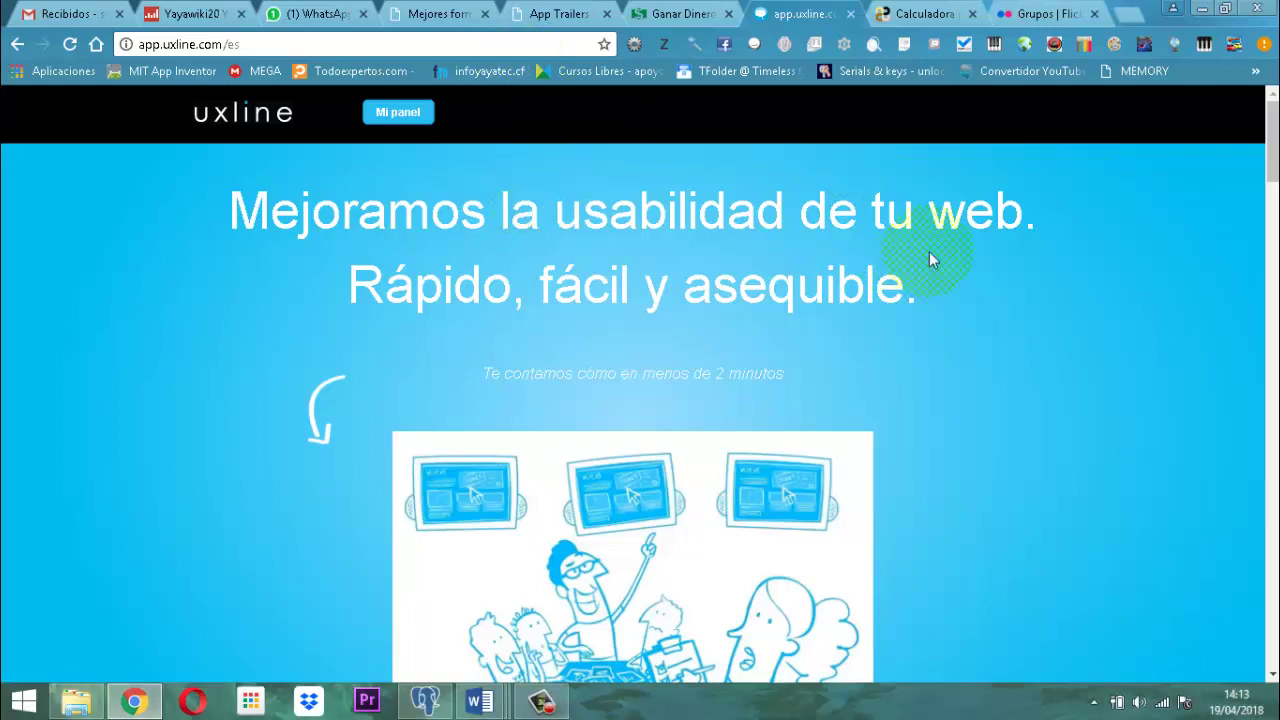
Launch the Pointofix annotation tool from the desktop and restore the Chrome window.
left_click(286, 50)
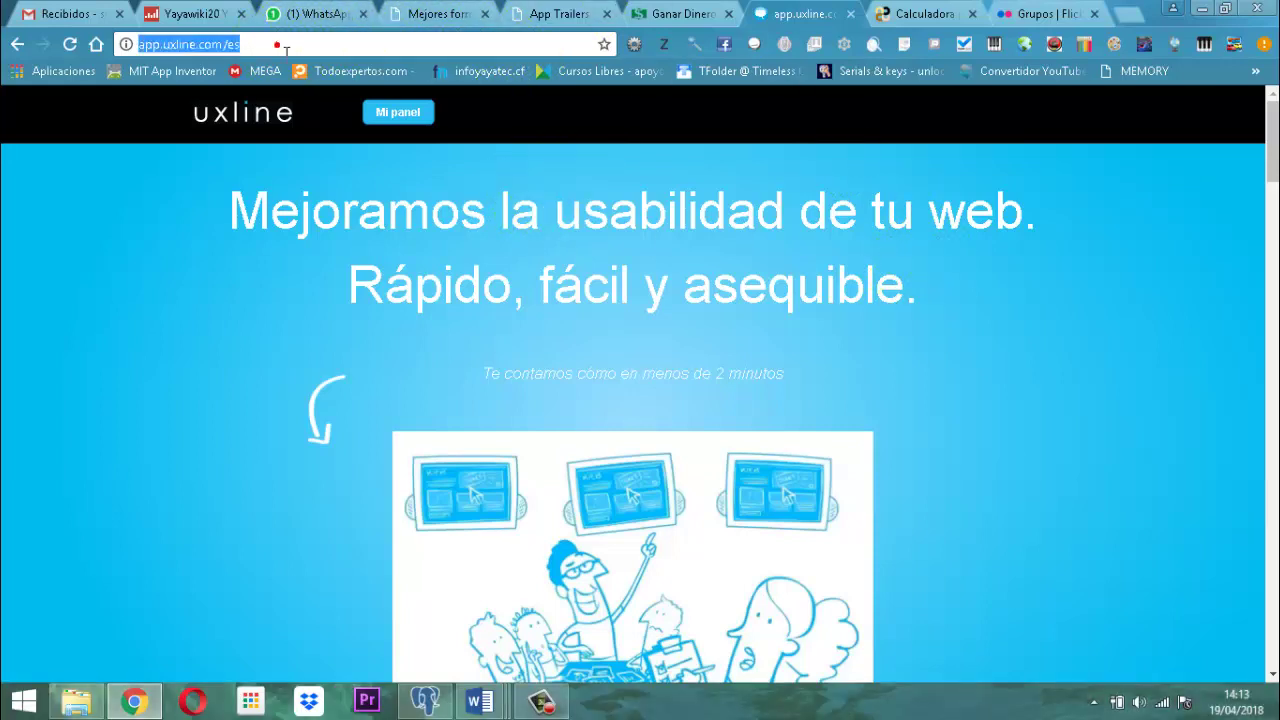
left_click(1200, 14)
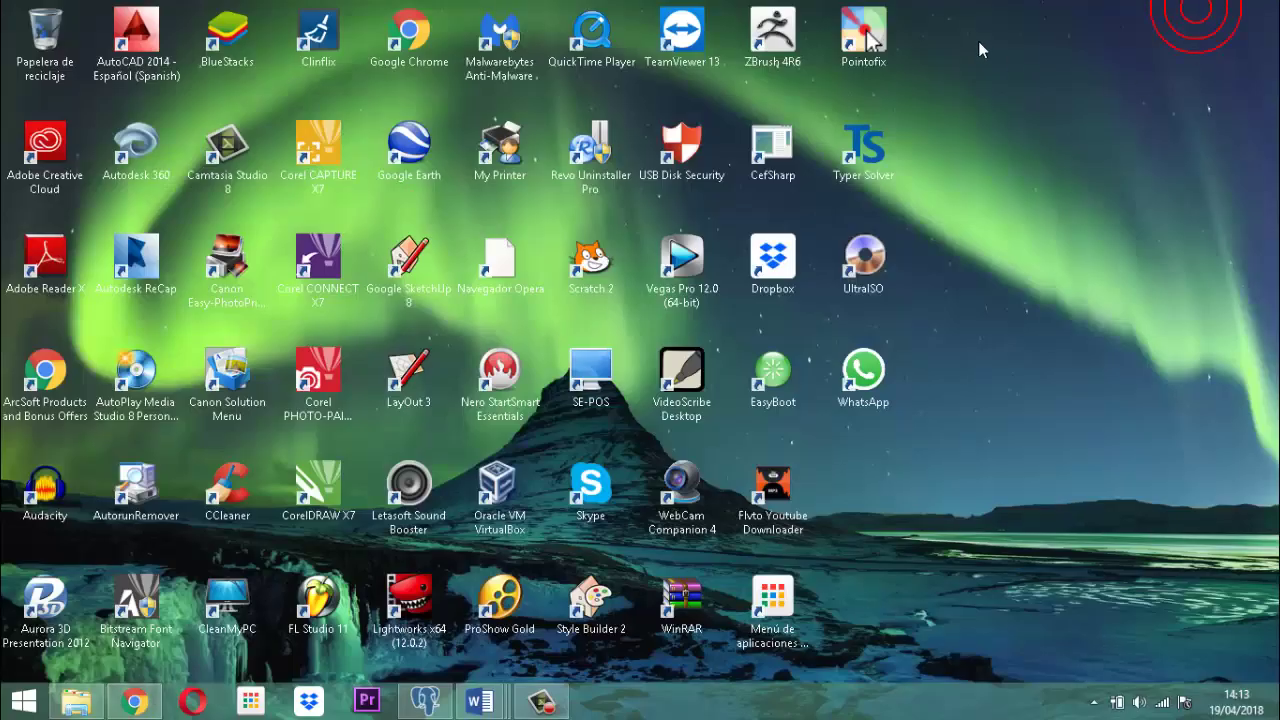
double_click(853, 22)
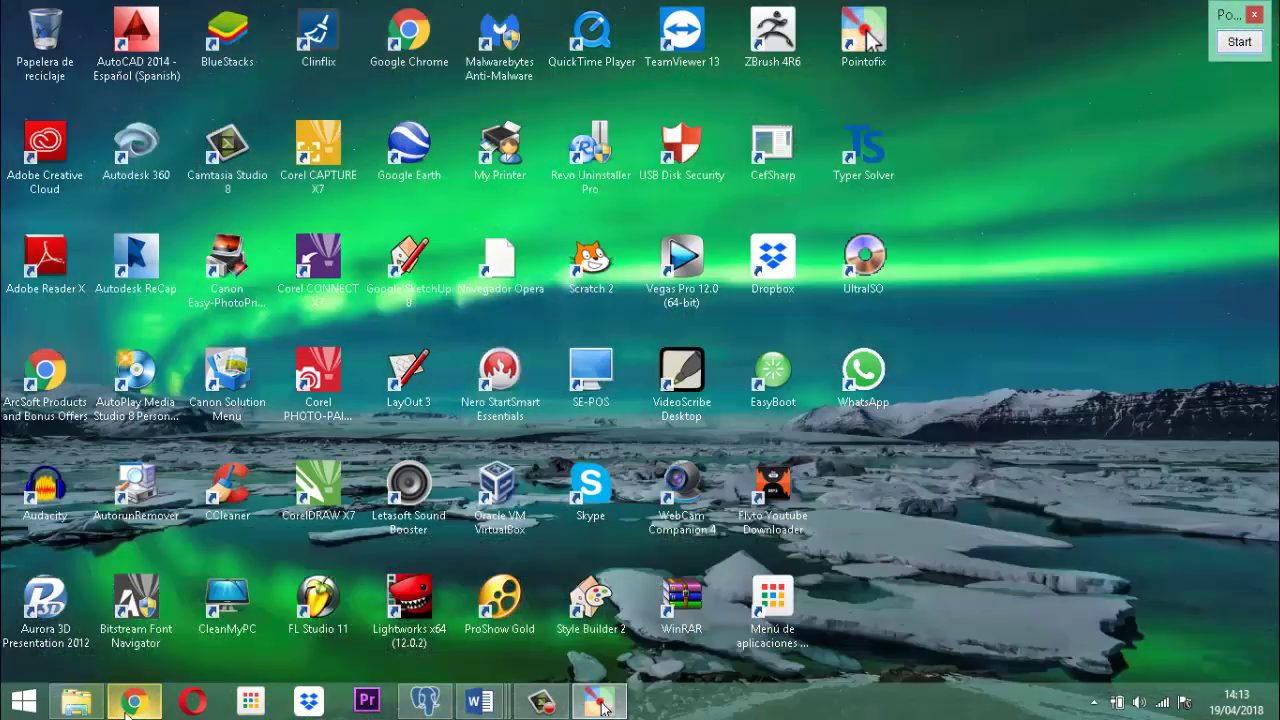
left_click(135, 700)
Magnify the app.uxline.com/es address with Pointofix, then exit drawing mode with Fertig.
left_click(410, 42)
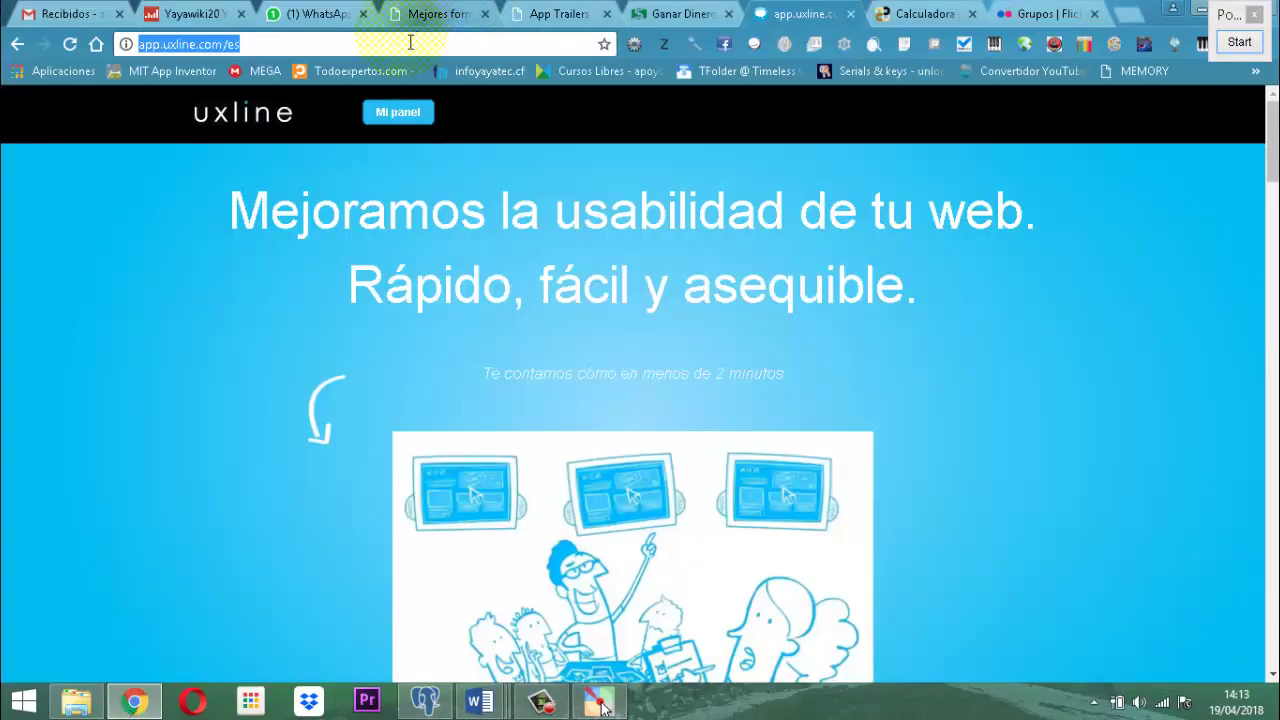
left_click(1237, 42)
scroll(250, 42, "up", 5)
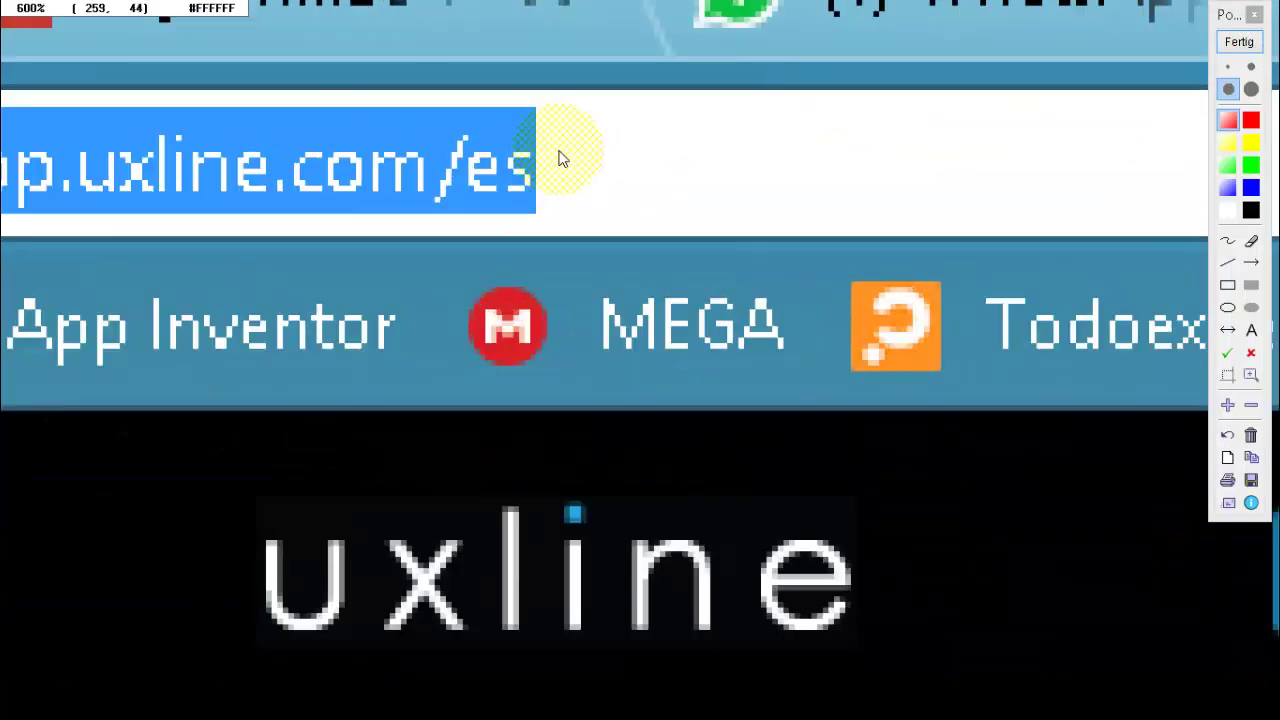
left_click_drag(568, 164, 857, 177)
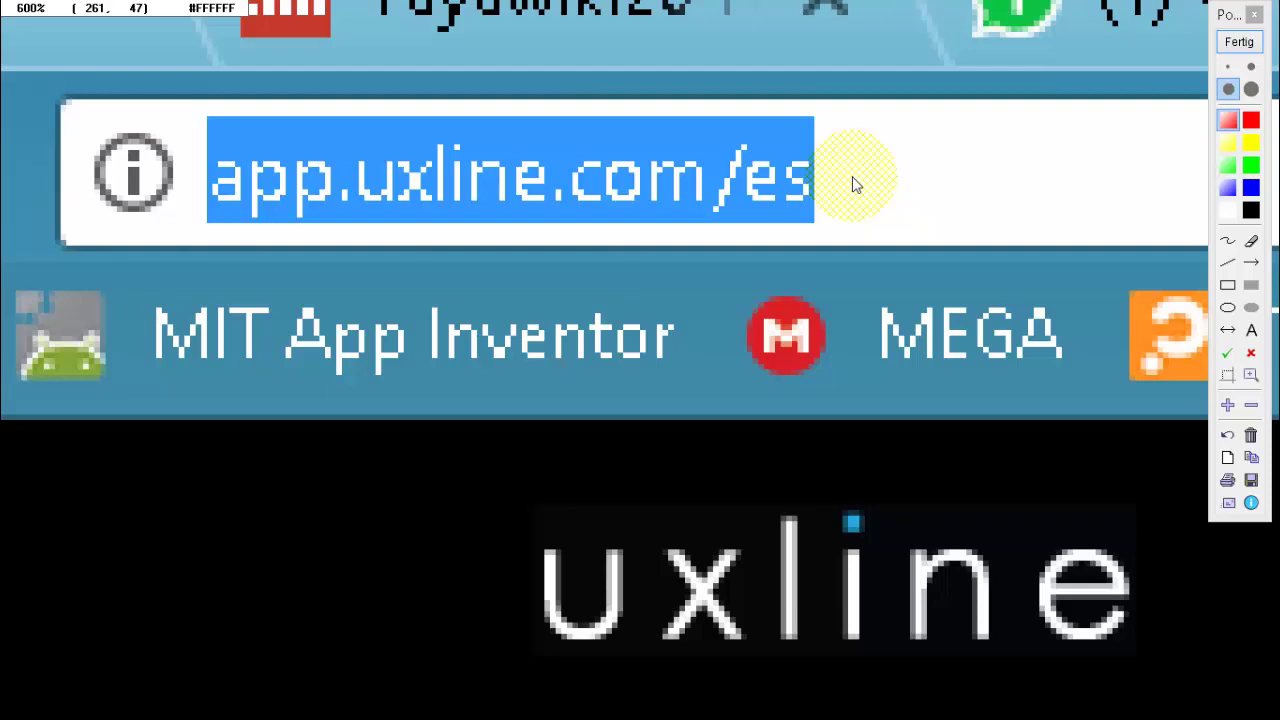
left_click(1239, 42)
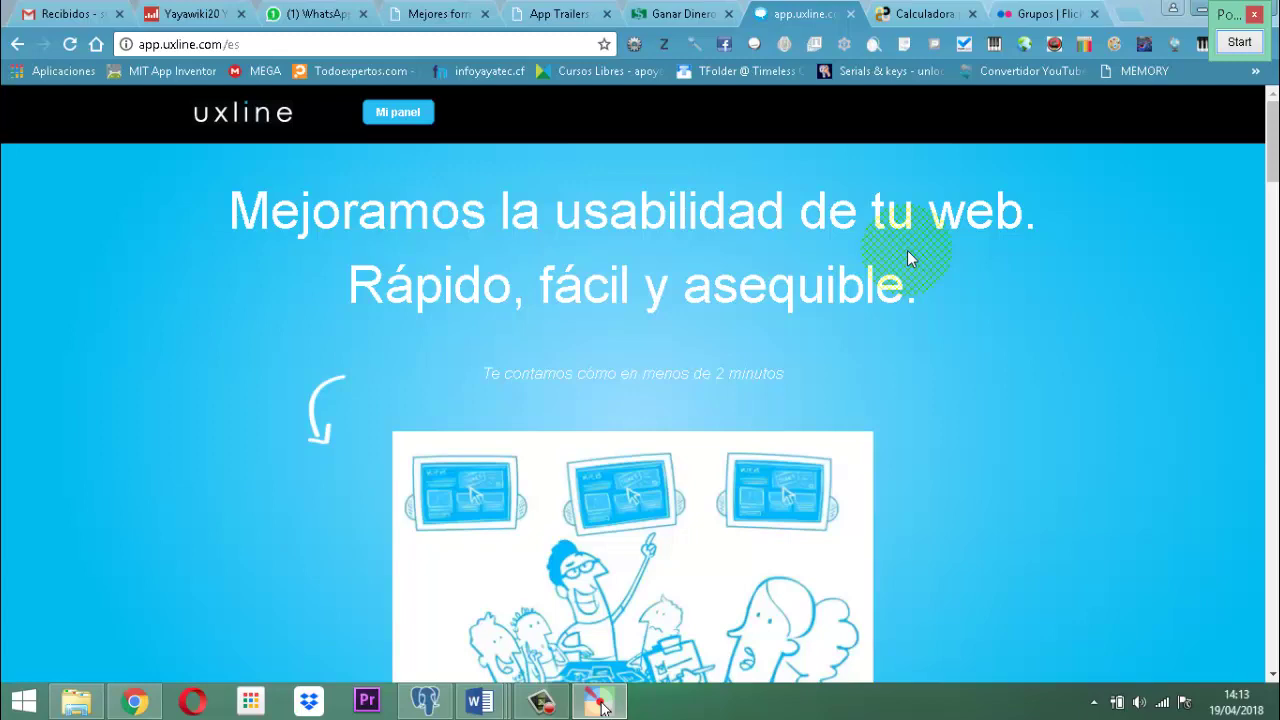
scroll(1054, 355, "down", 4)
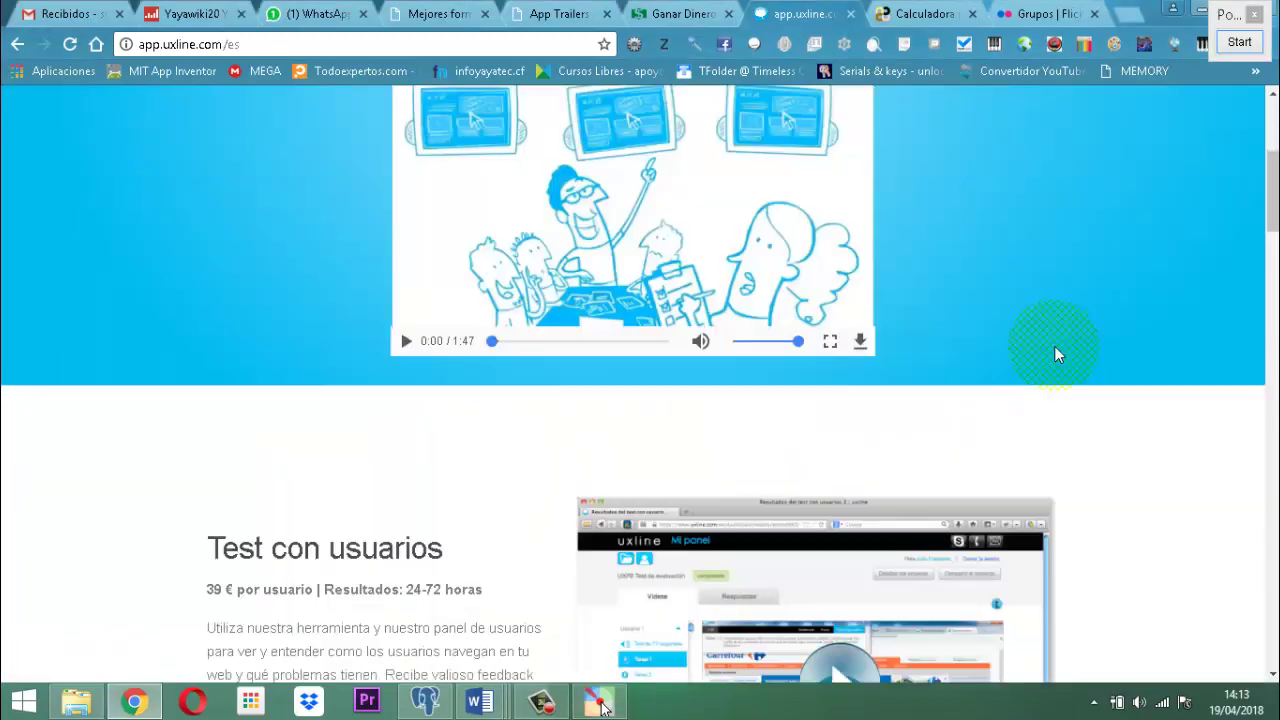
scroll(1057, 352, "down", 3)
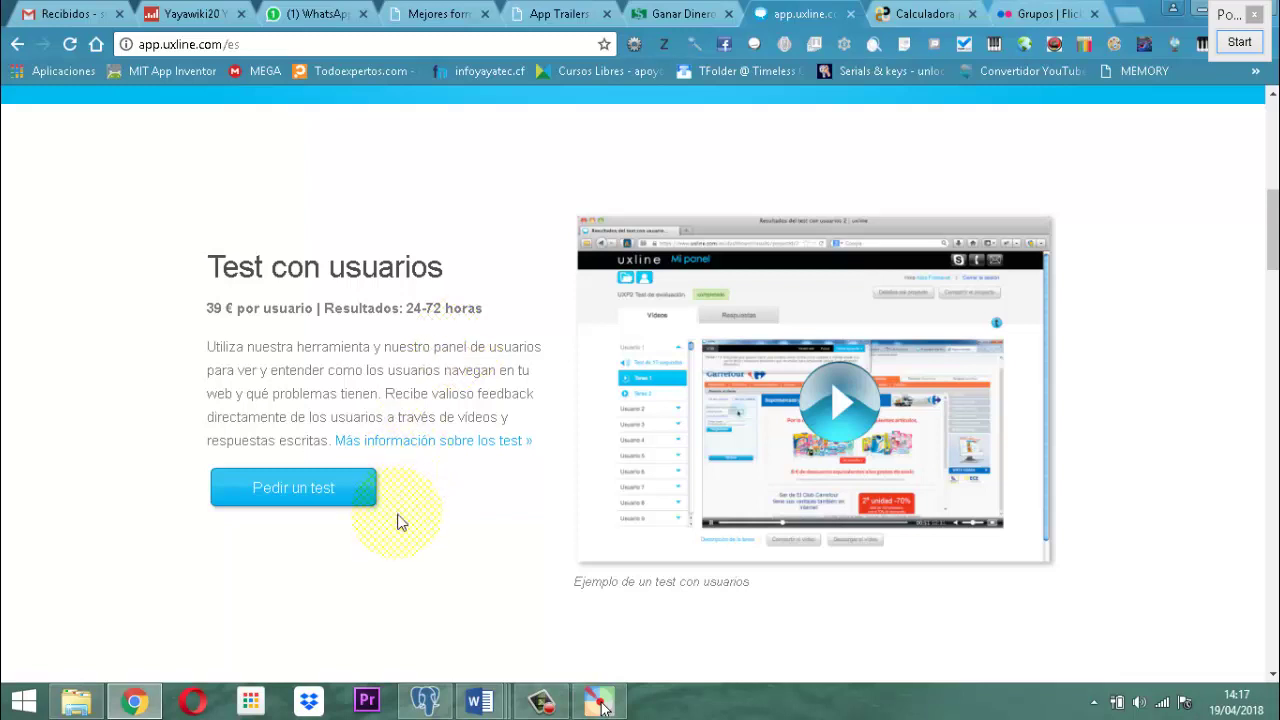
scroll(651, 309, "up", 2)
scroll(514, 363, "down", 5)
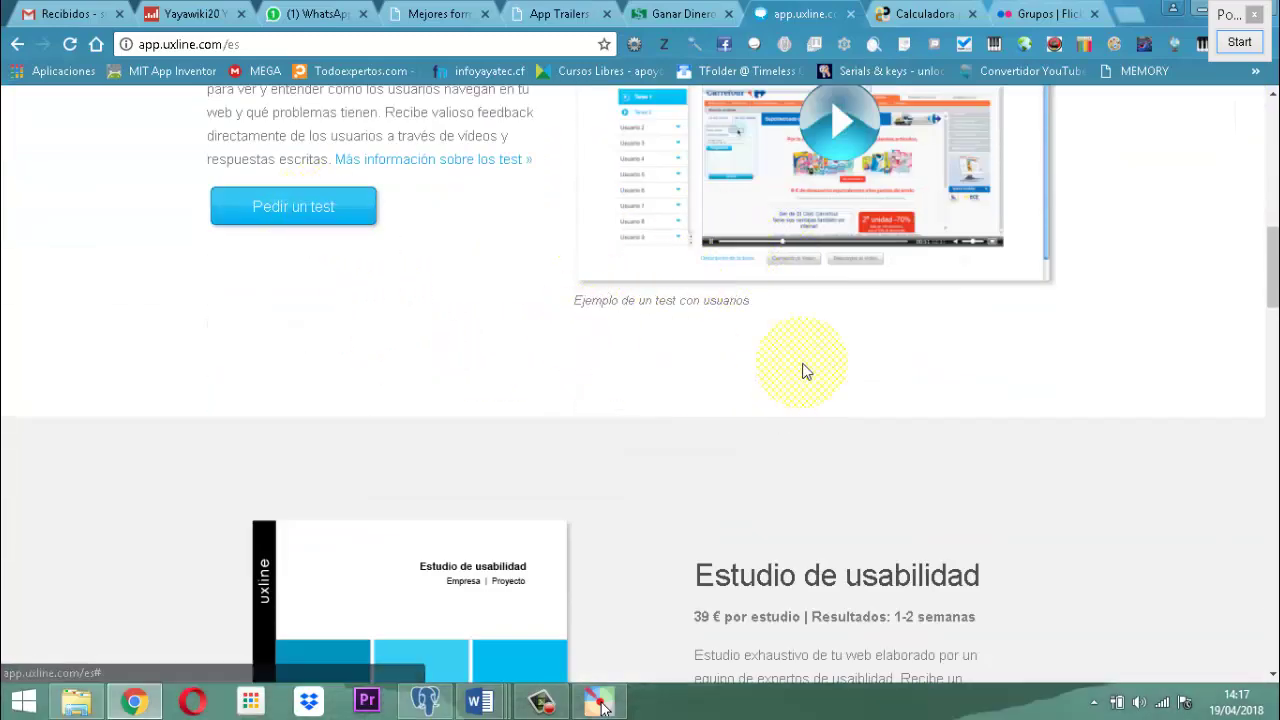
scroll(900, 380, "down", 1)
scroll(930, 378, "down", 4)
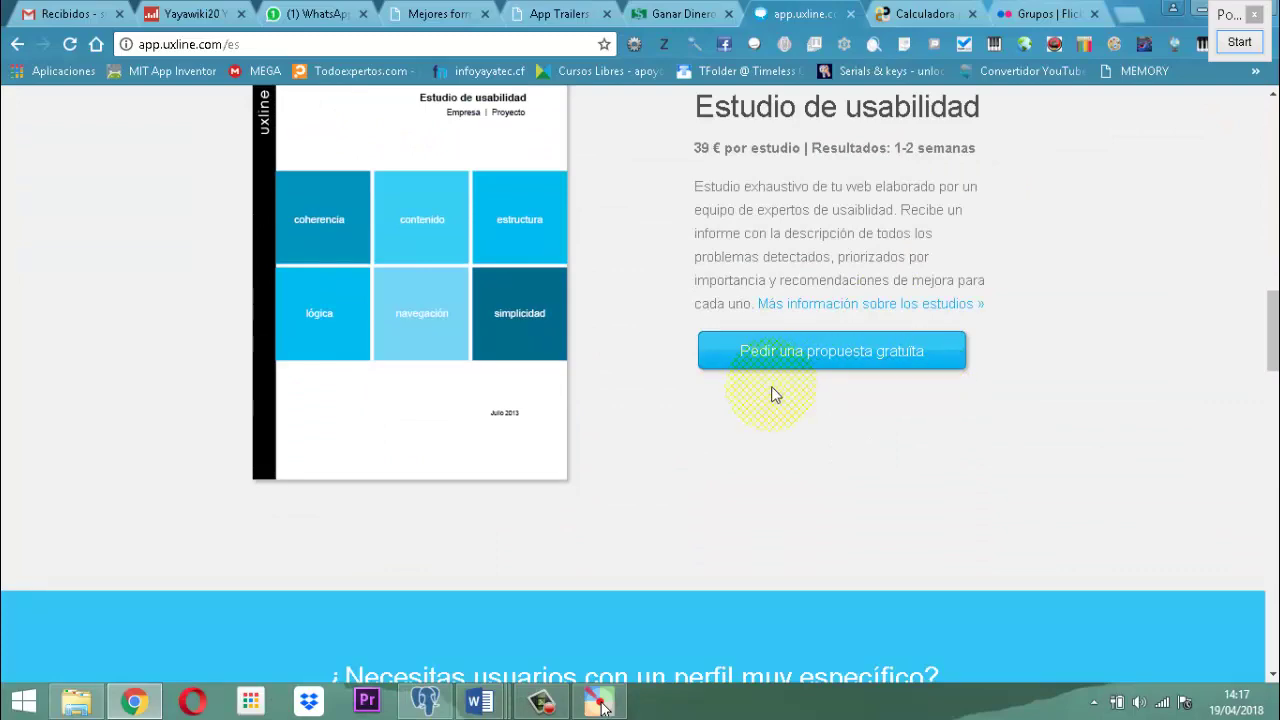
left_click(912, 375)
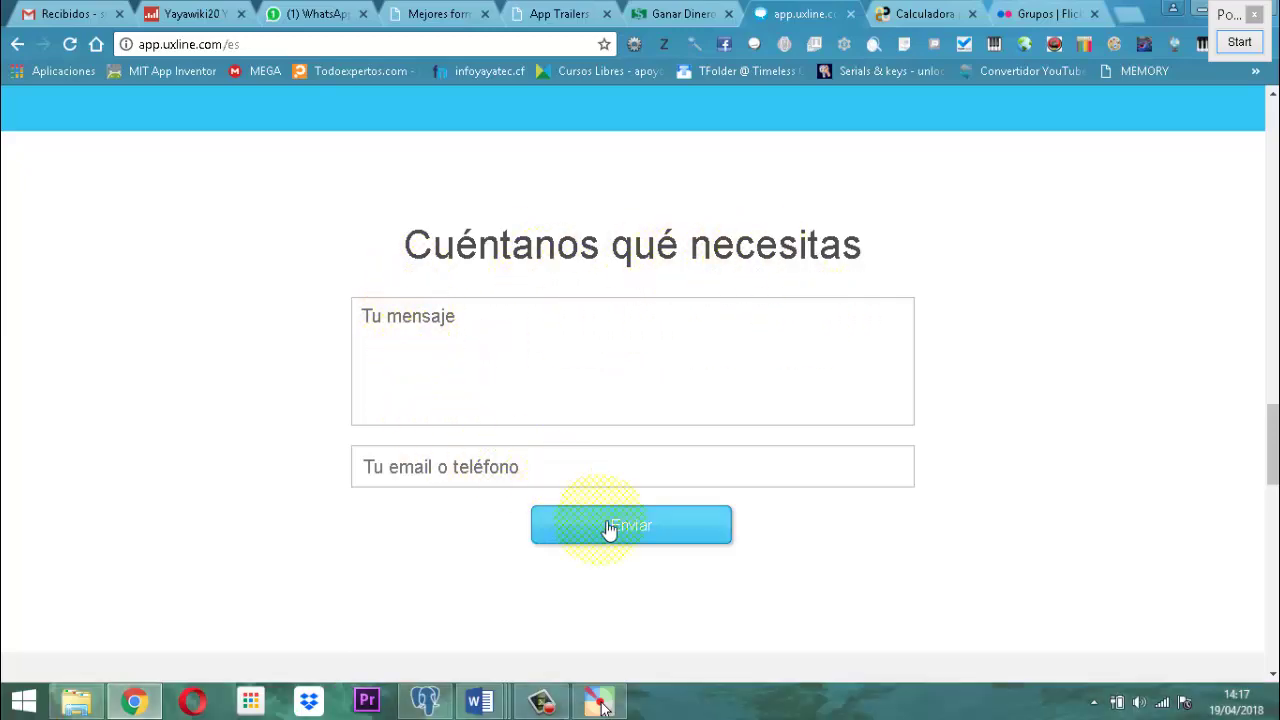
scroll(690, 290, "up", 5)
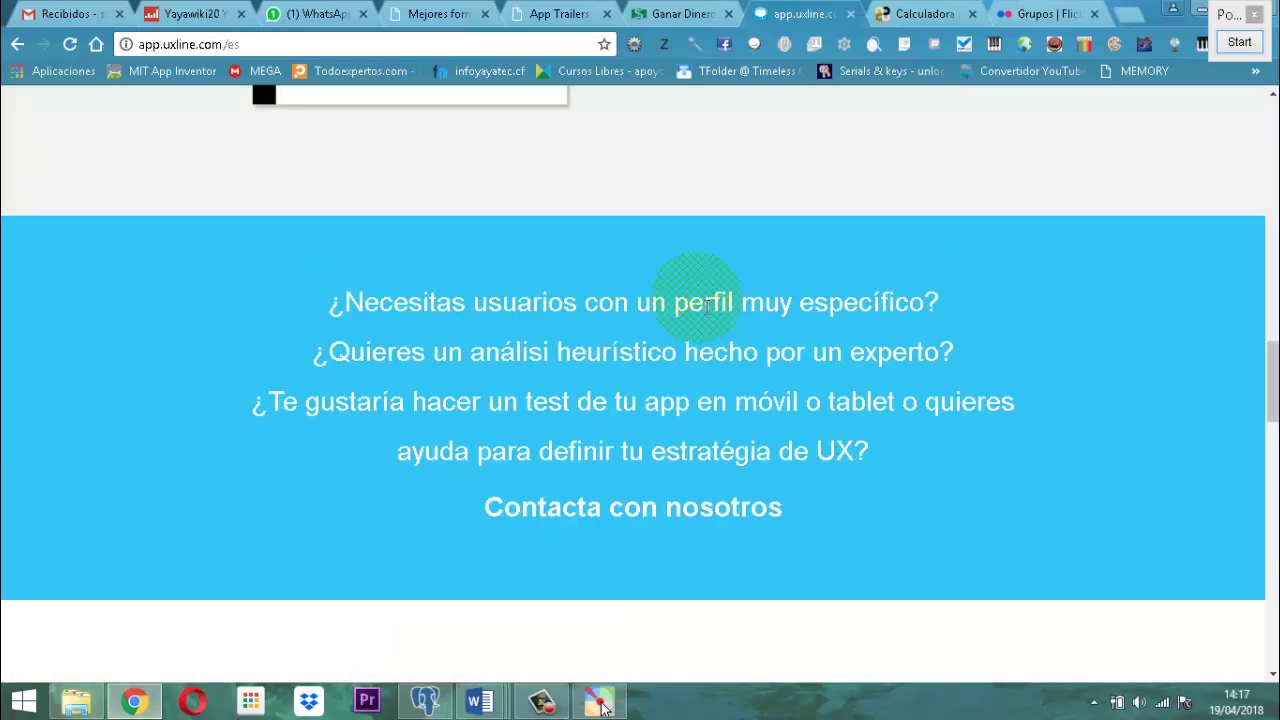
scroll(707, 305, "up", 10)
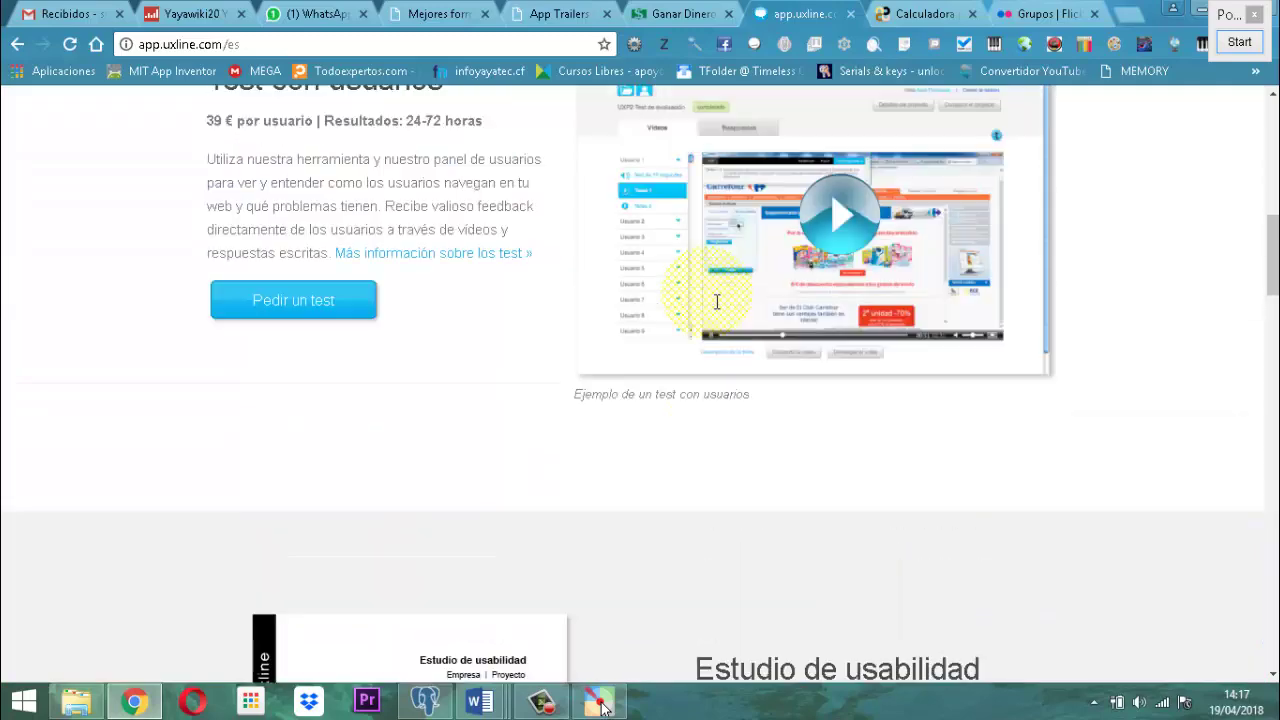
scroll(717, 302, "up", 10)
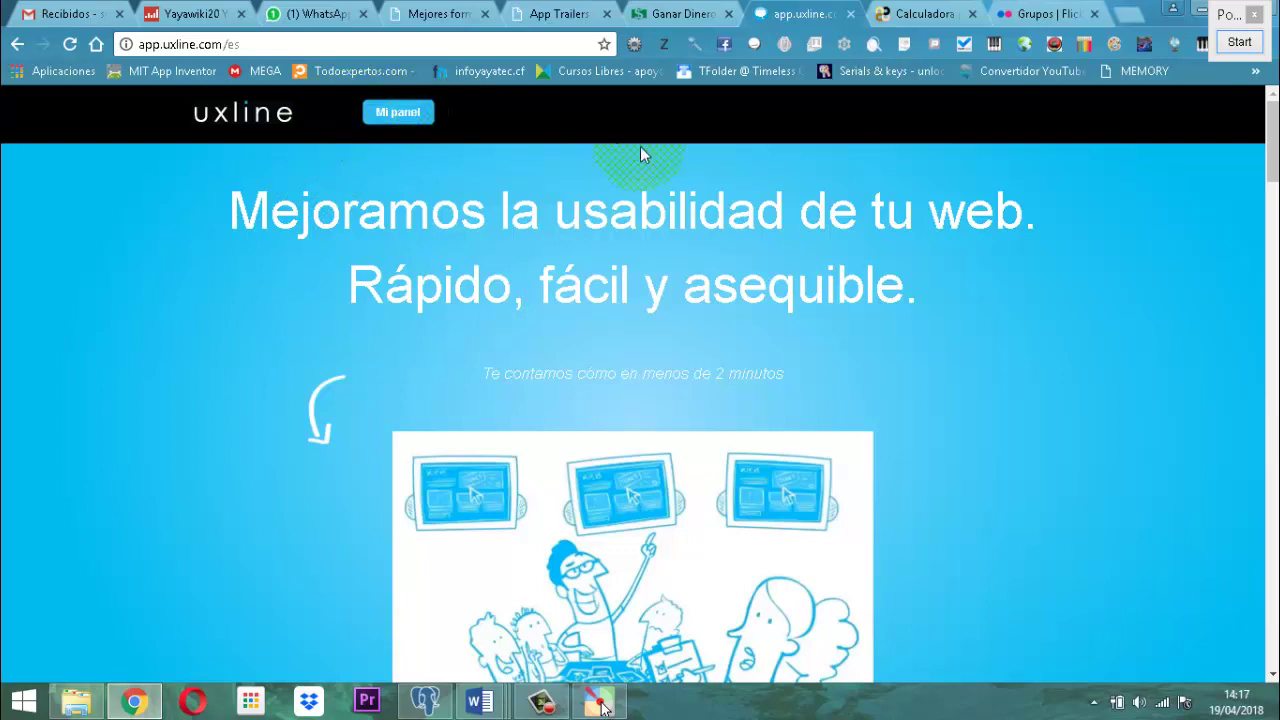
left_click(398, 116)
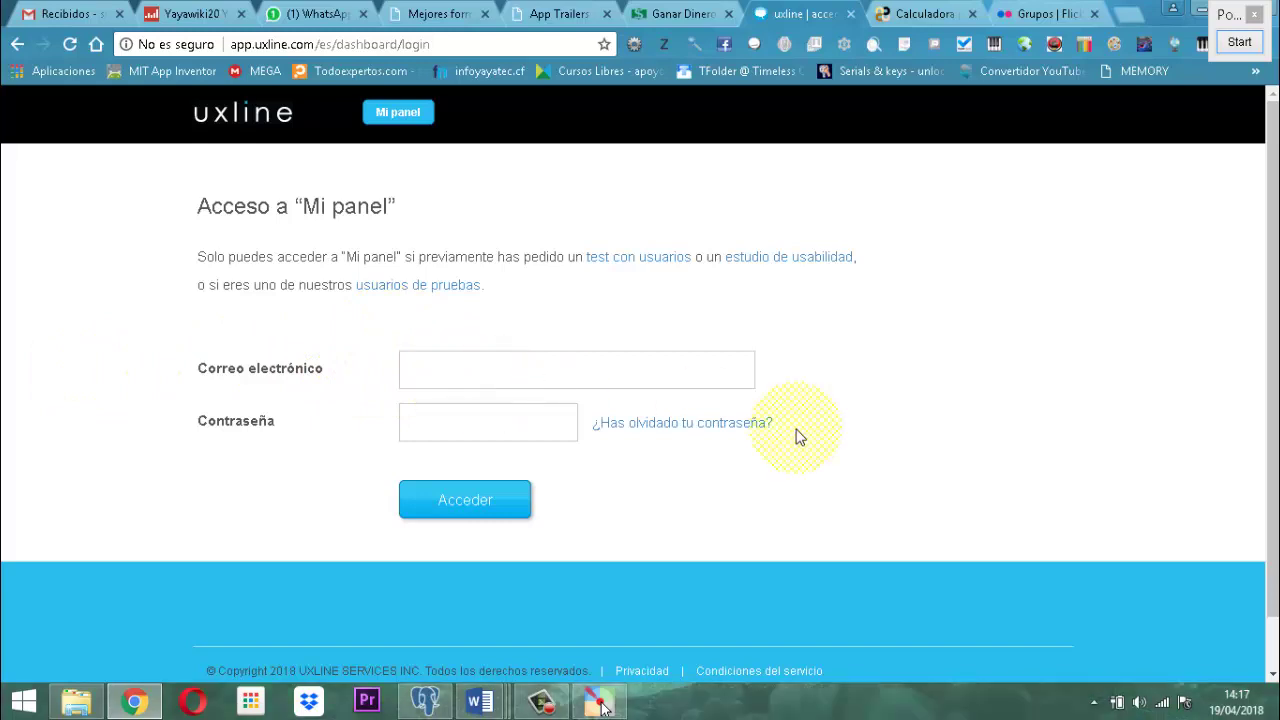
Review the uxline login page, then close its tab to reveal the CoinMill Bitcoin converter.
scroll(745, 437, "down", 1)
scroll(740, 440, "up", 1)
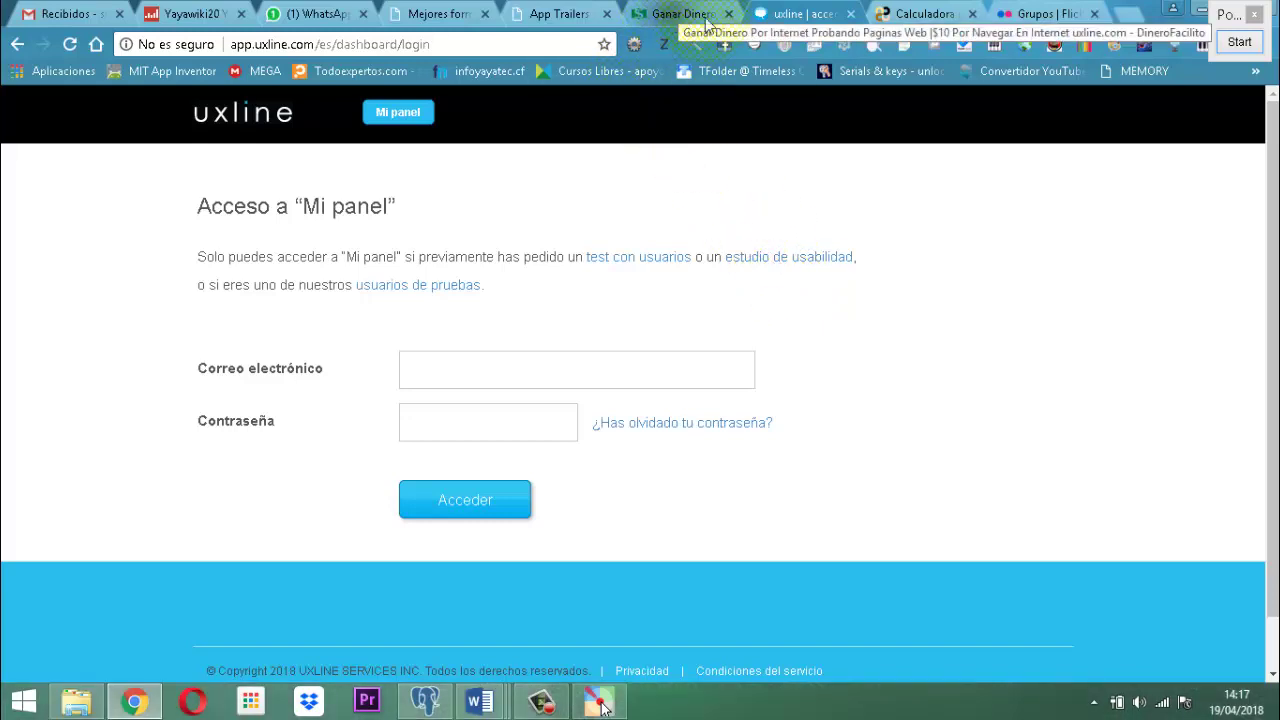
left_click(849, 16)
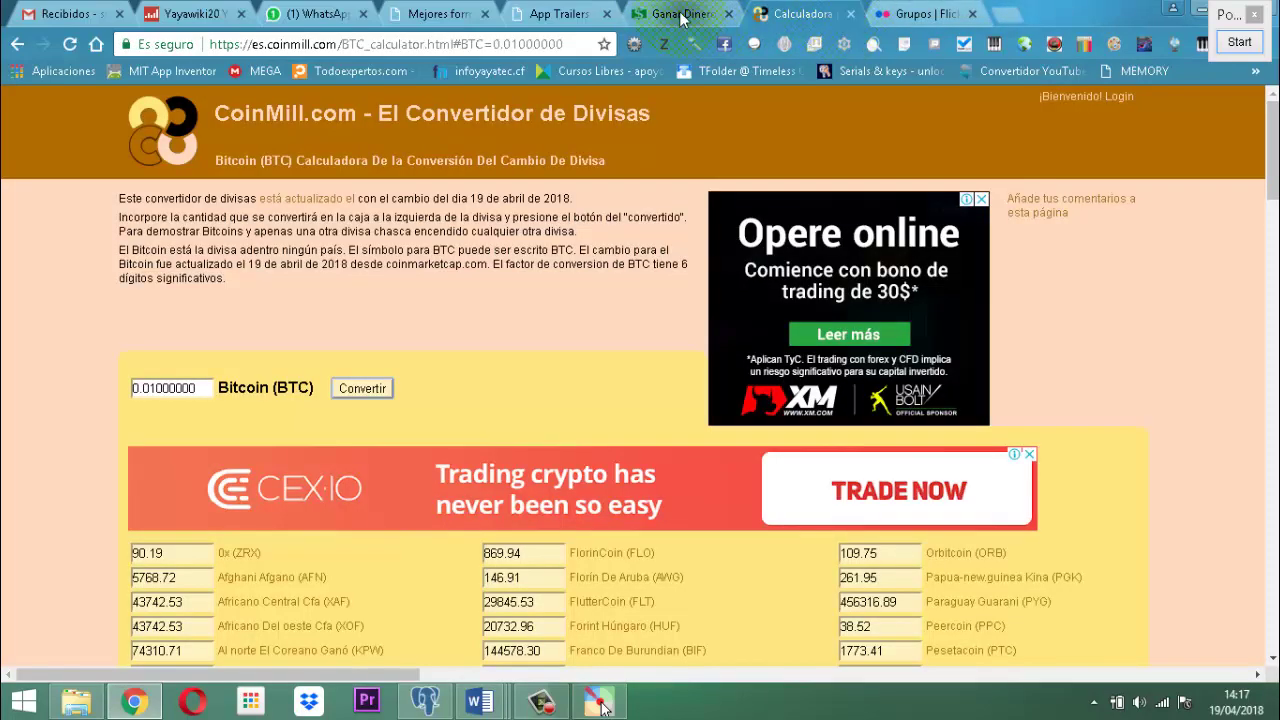
Read the Ganar Dinero article about uxline and follow its step-1 'AQUI' registration link.
left_click(685, 15)
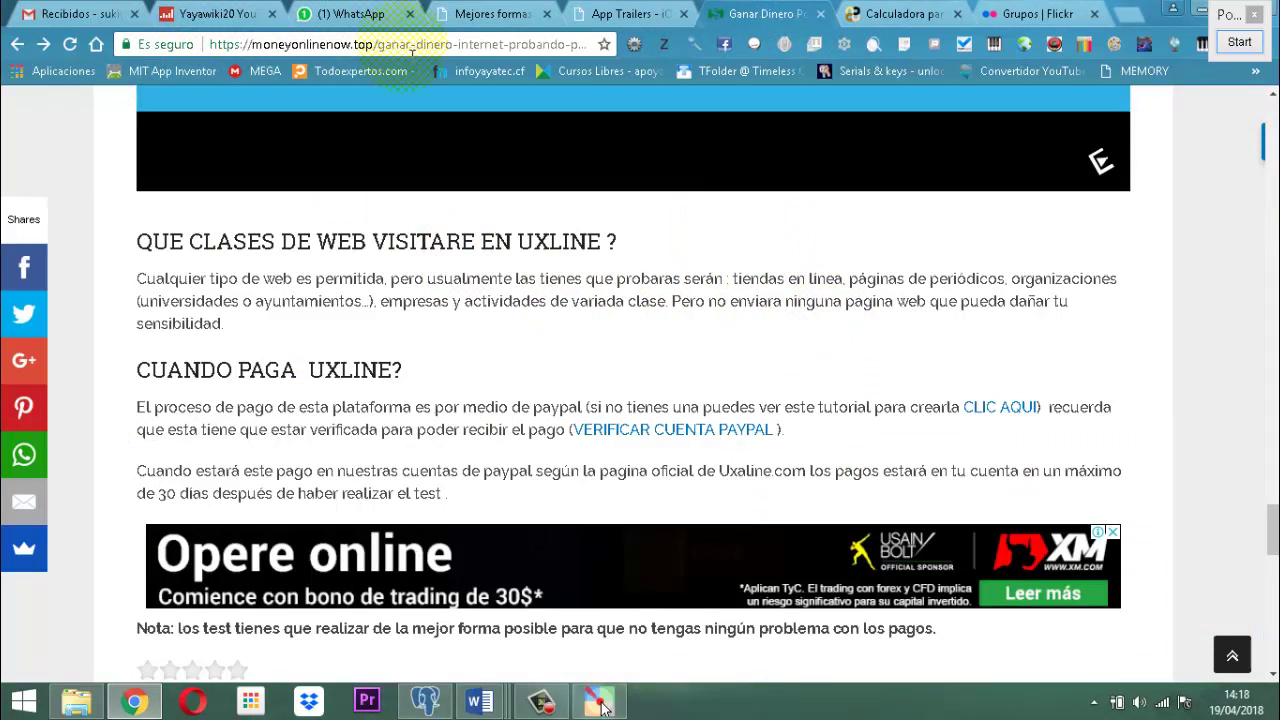
scroll(820, 318, "down", 5)
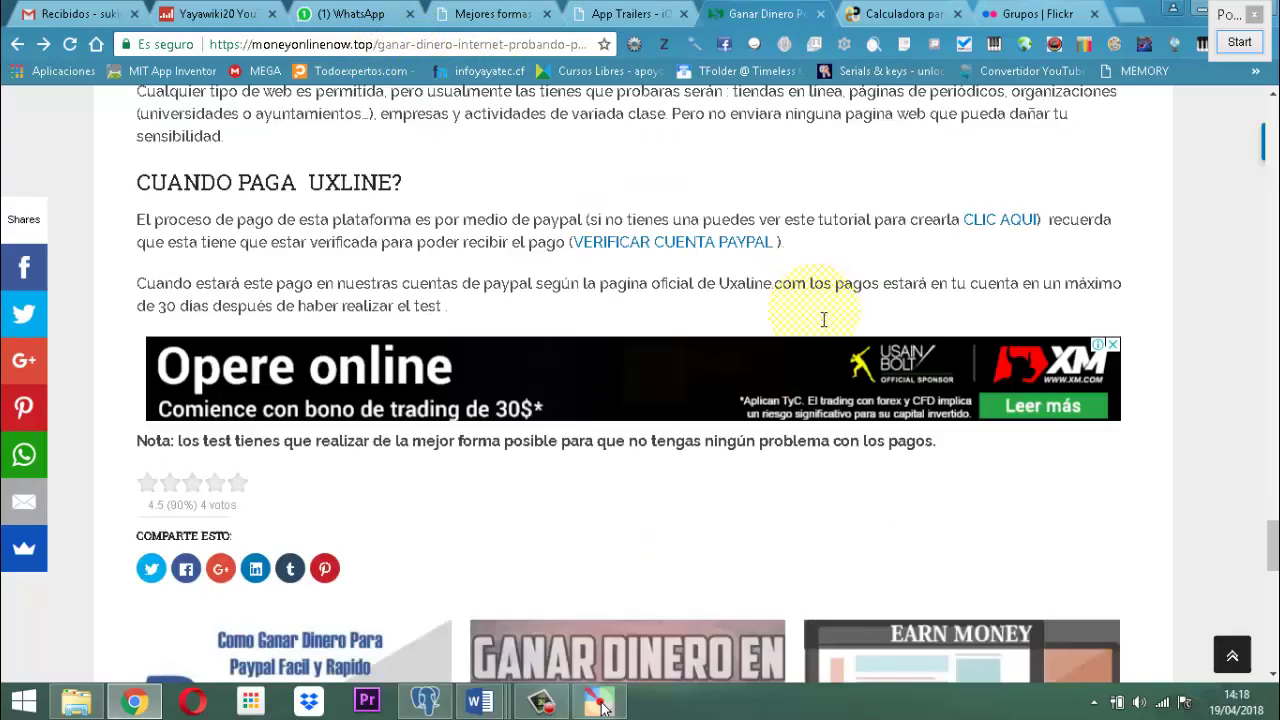
scroll(820, 318, "down", 7)
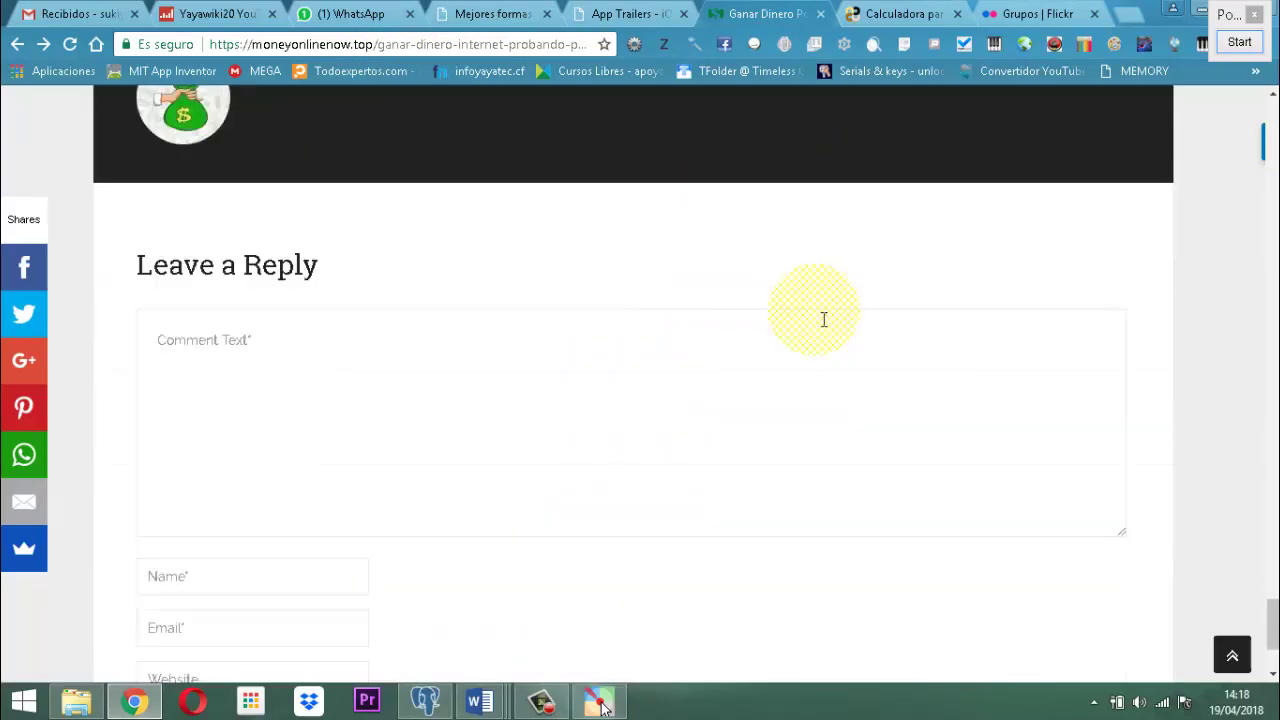
scroll(822, 319, "up", 12)
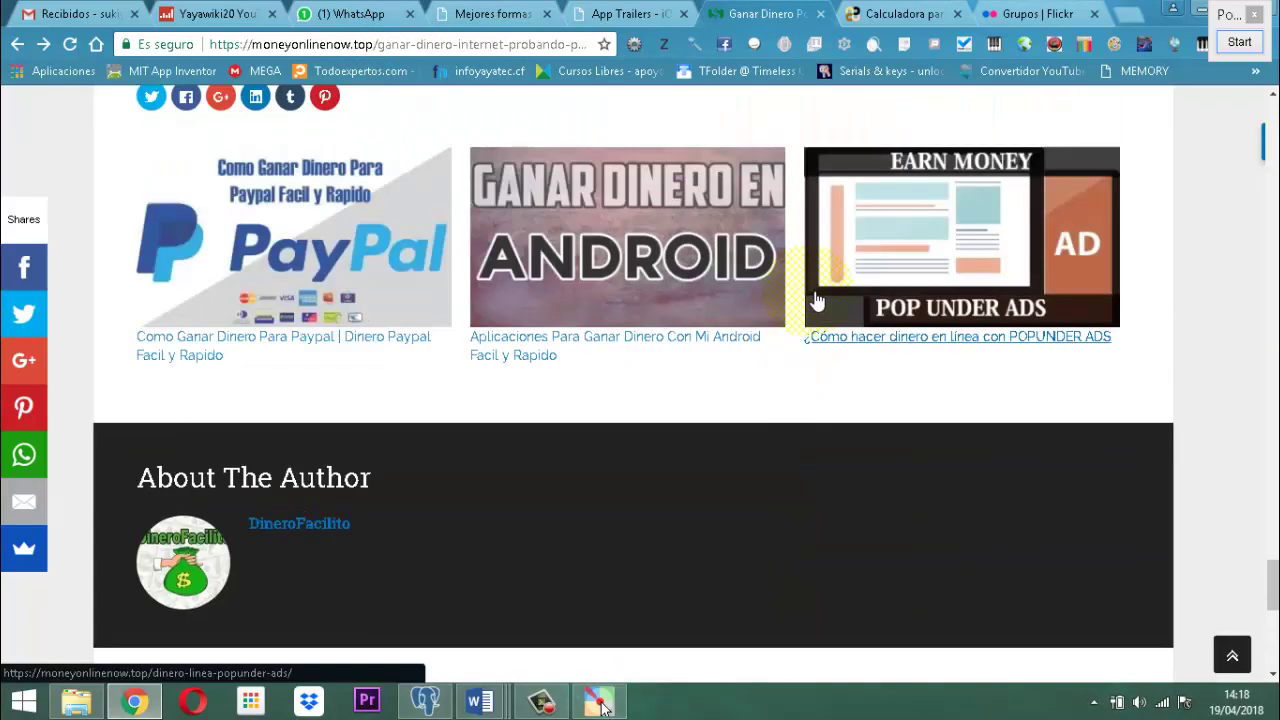
scroll(810, 288, "up", 8)
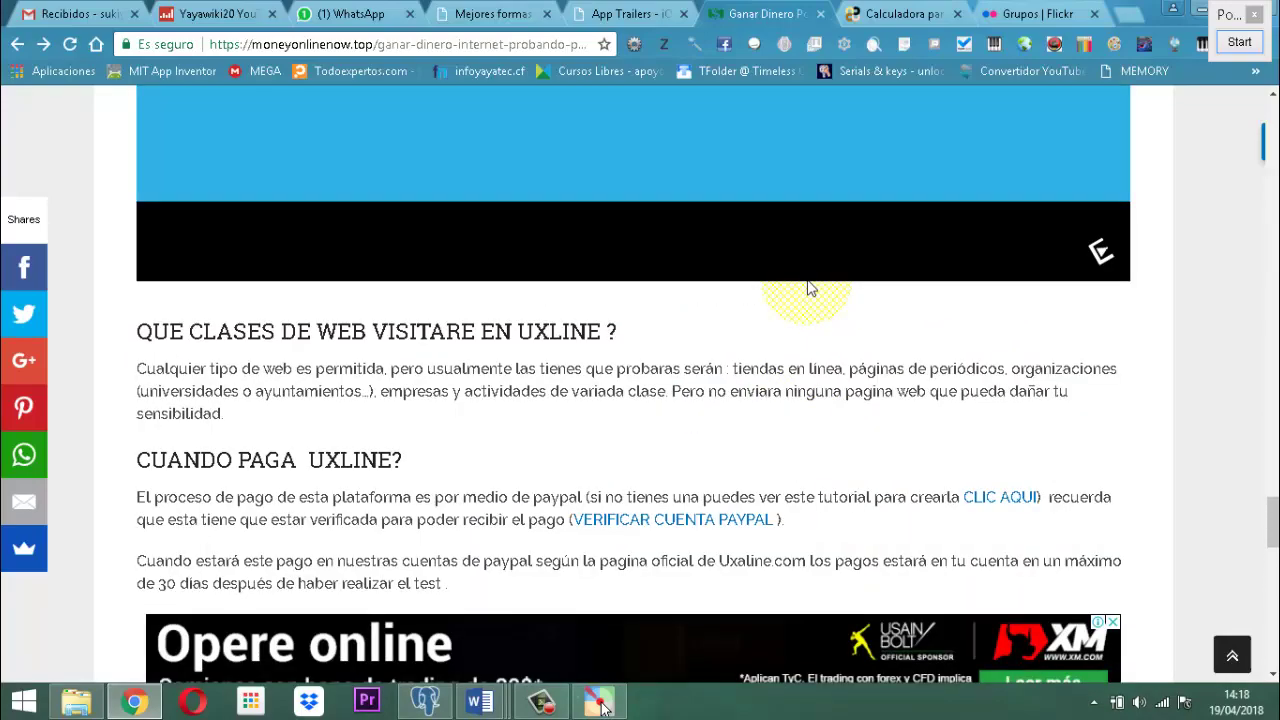
scroll(816, 288, "up", 10)
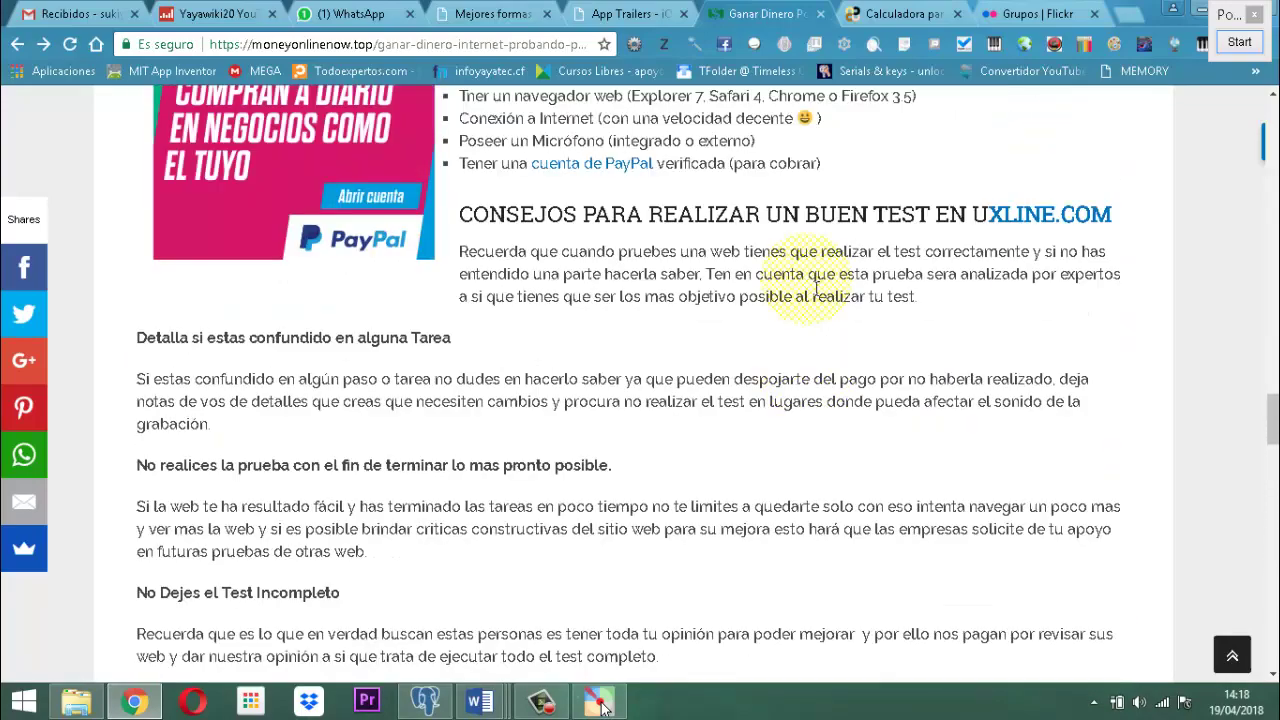
scroll(816, 288, "up", 1)
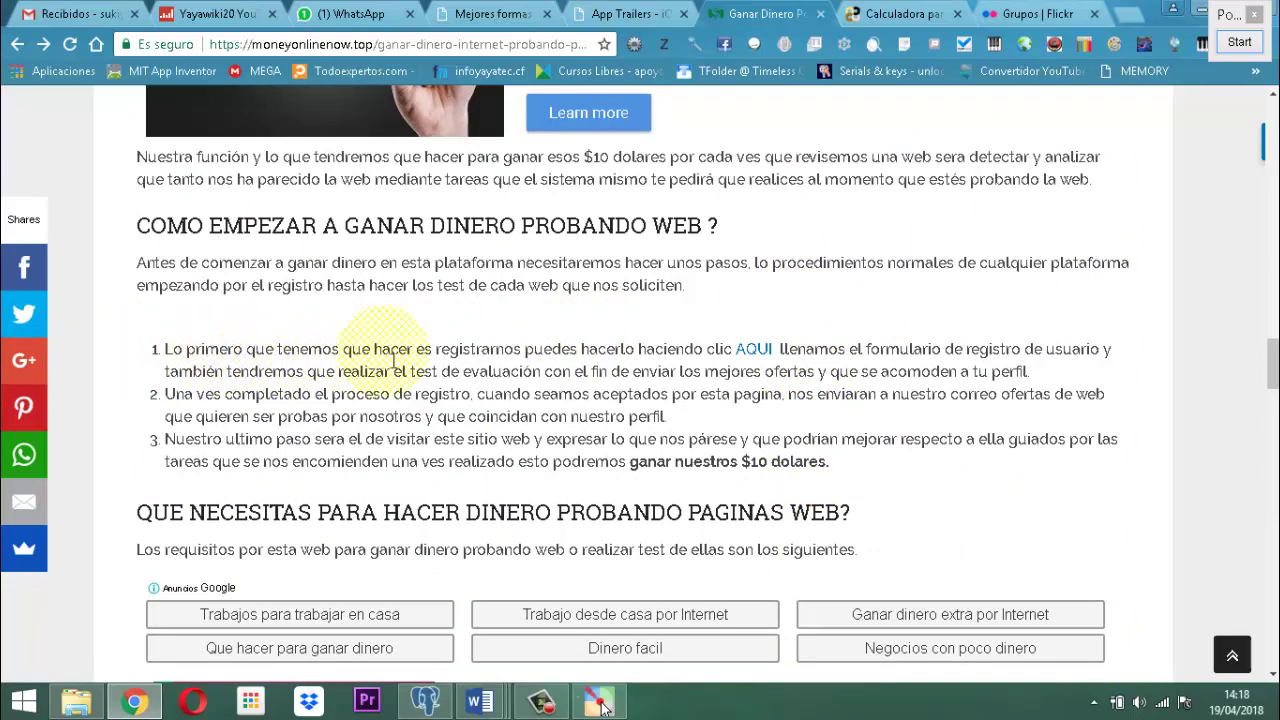
left_click(762, 350)
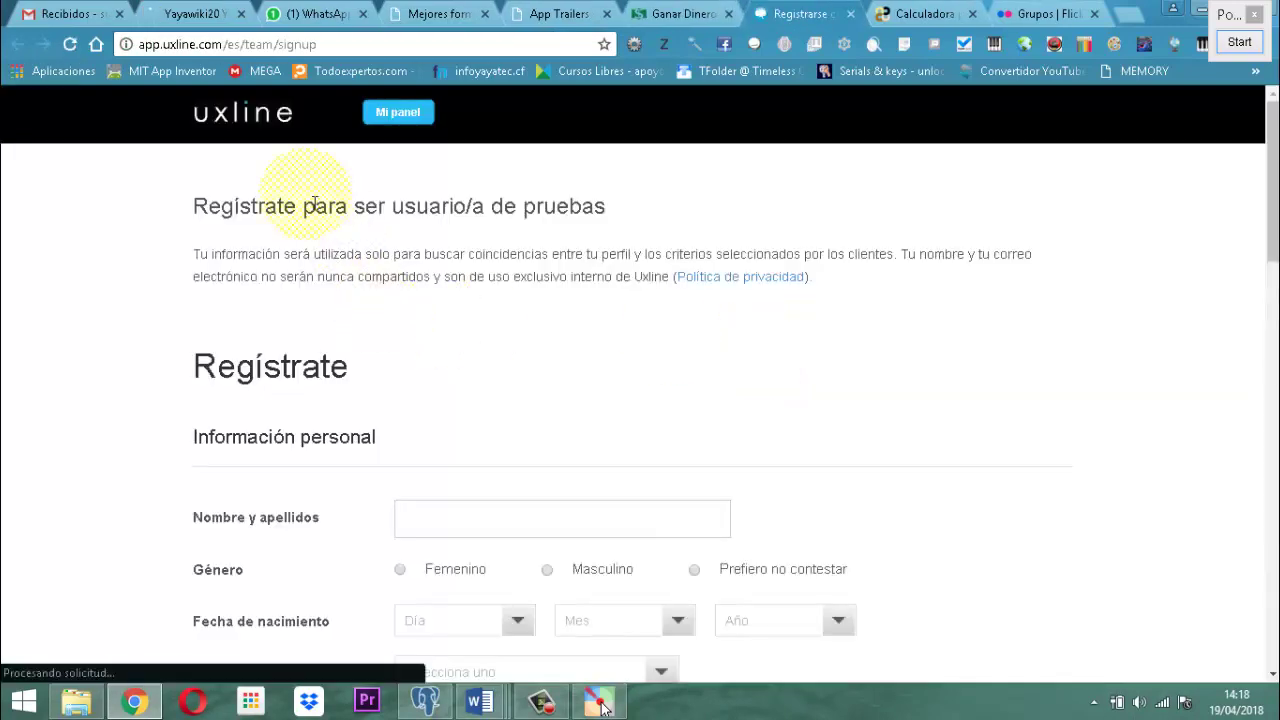
scroll(651, 340, "down", 6)
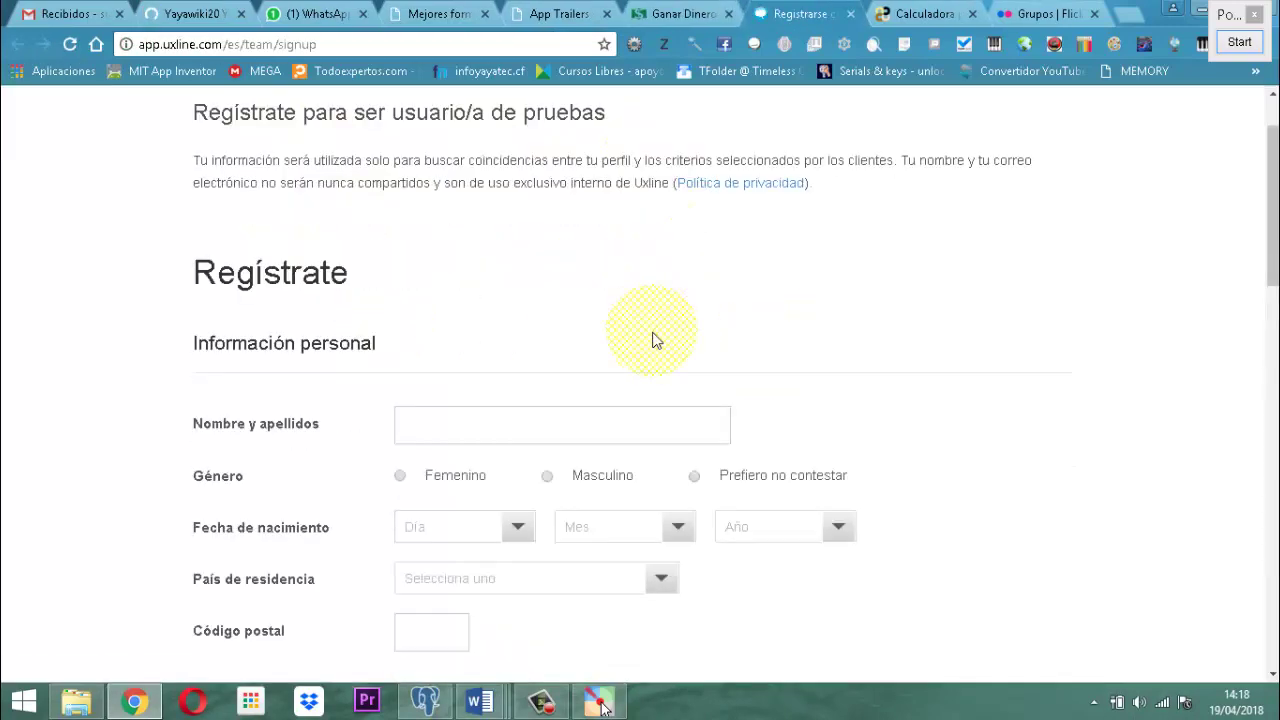
scroll(418, 421, "down", 9)
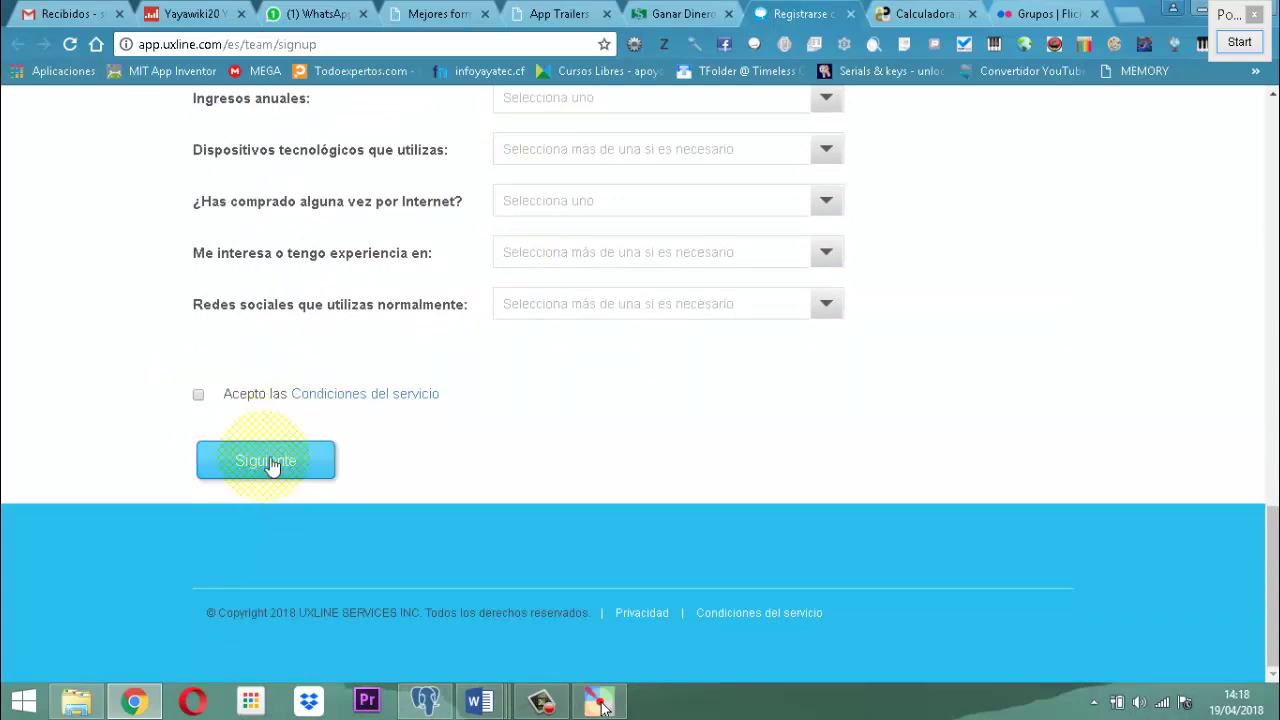
scroll(1046, 441, "up", 1)
scroll(1046, 441, "up", 15)
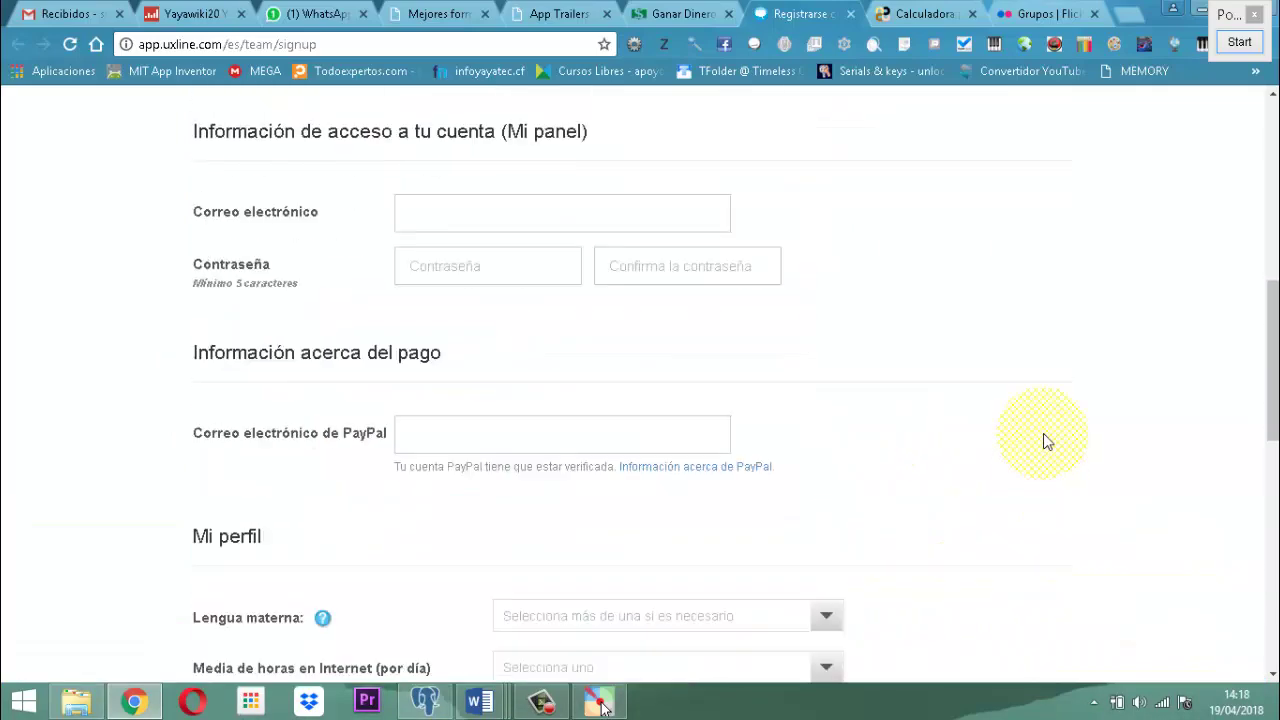
scroll(660, 403, "up", 1)
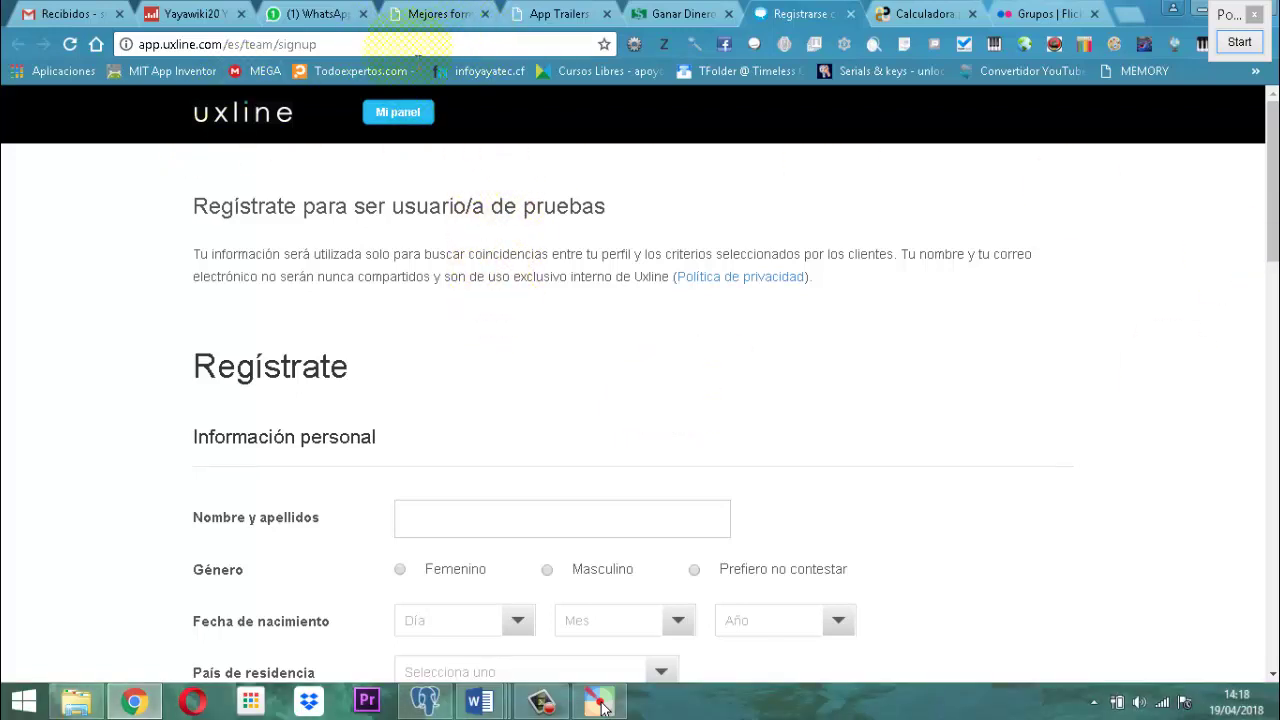
Close the Registrarse tab and scroll back to the article's intro about uxline paying 10 dollars.
left_click(851, 15)
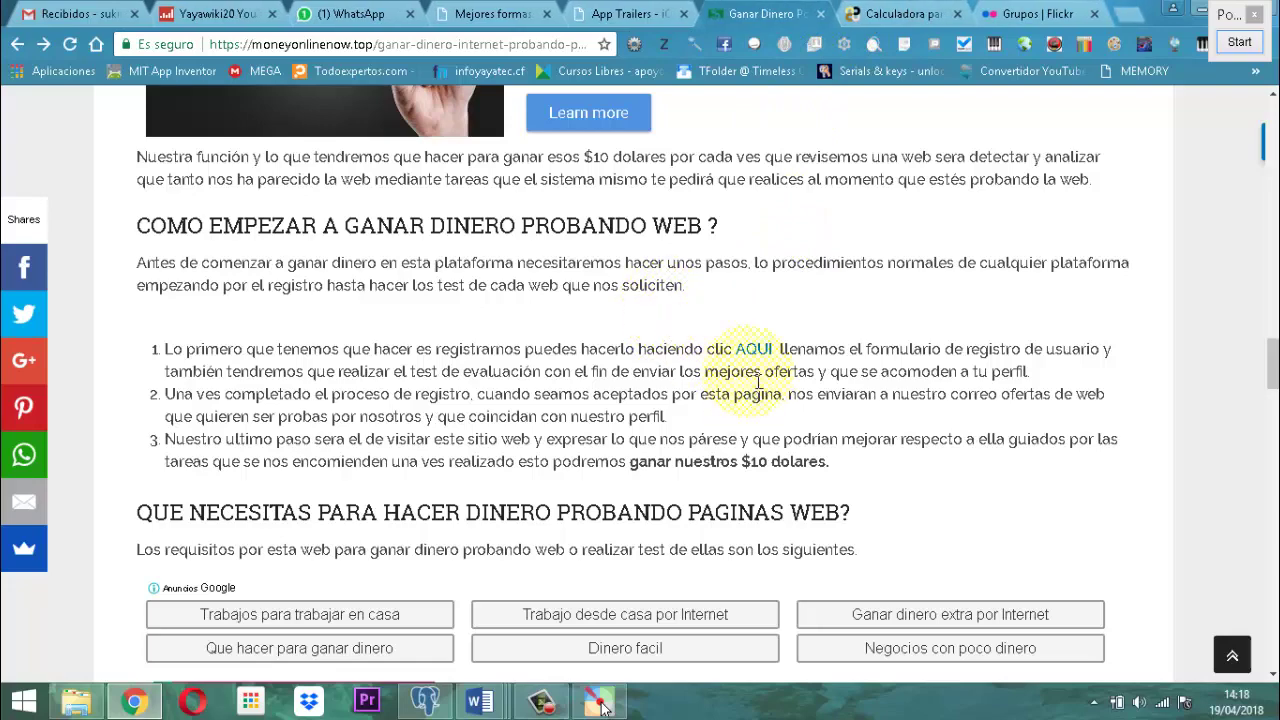
scroll(925, 410, "down", 4)
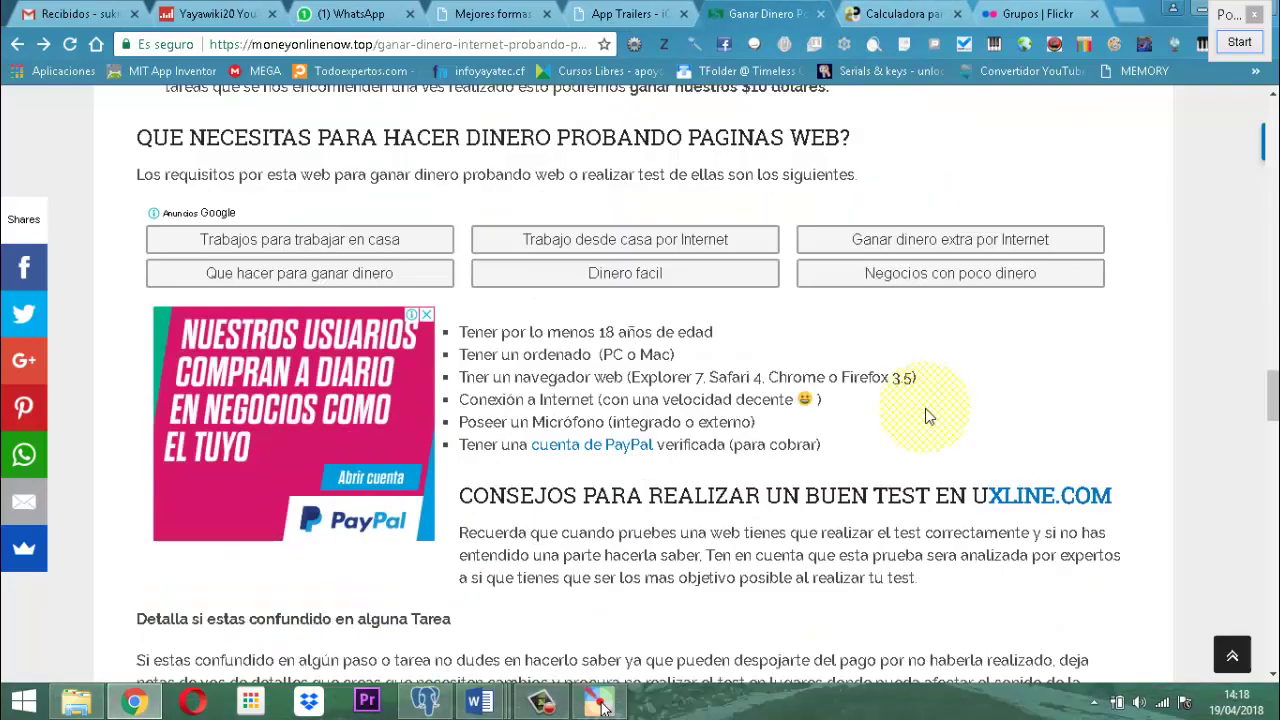
scroll(925, 408, "down", 4)
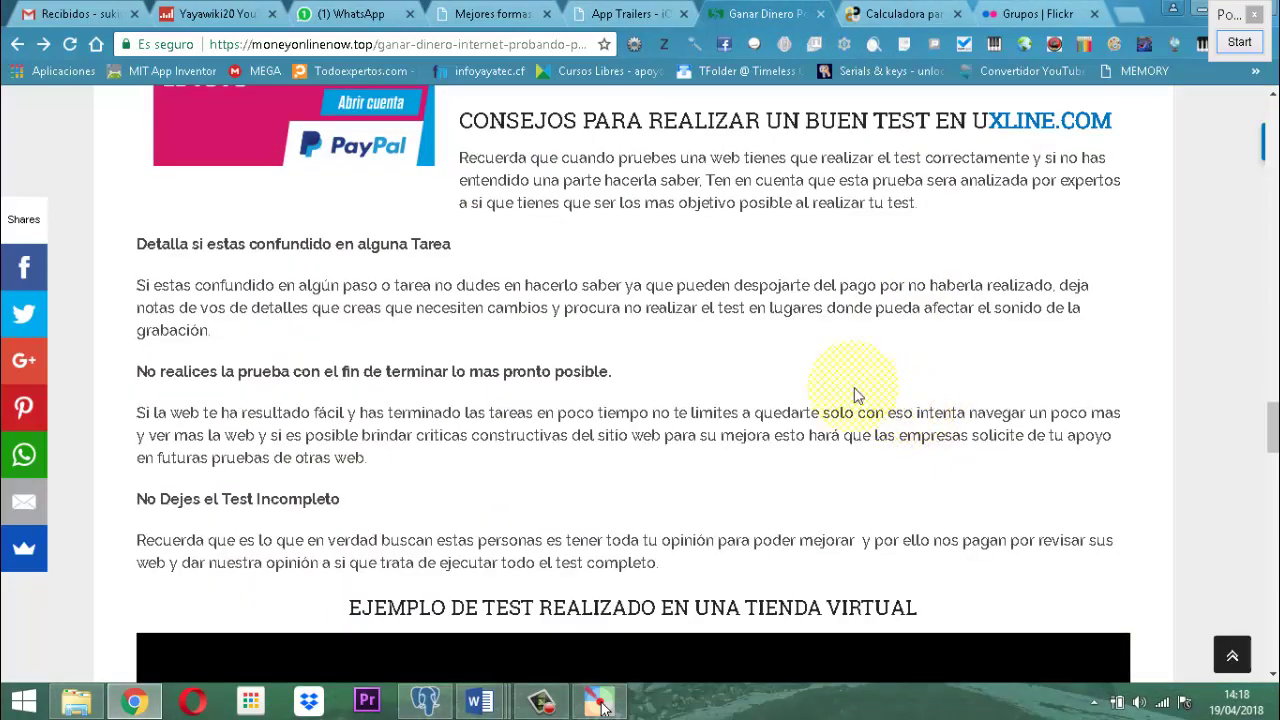
scroll(836, 390, "up", 15)
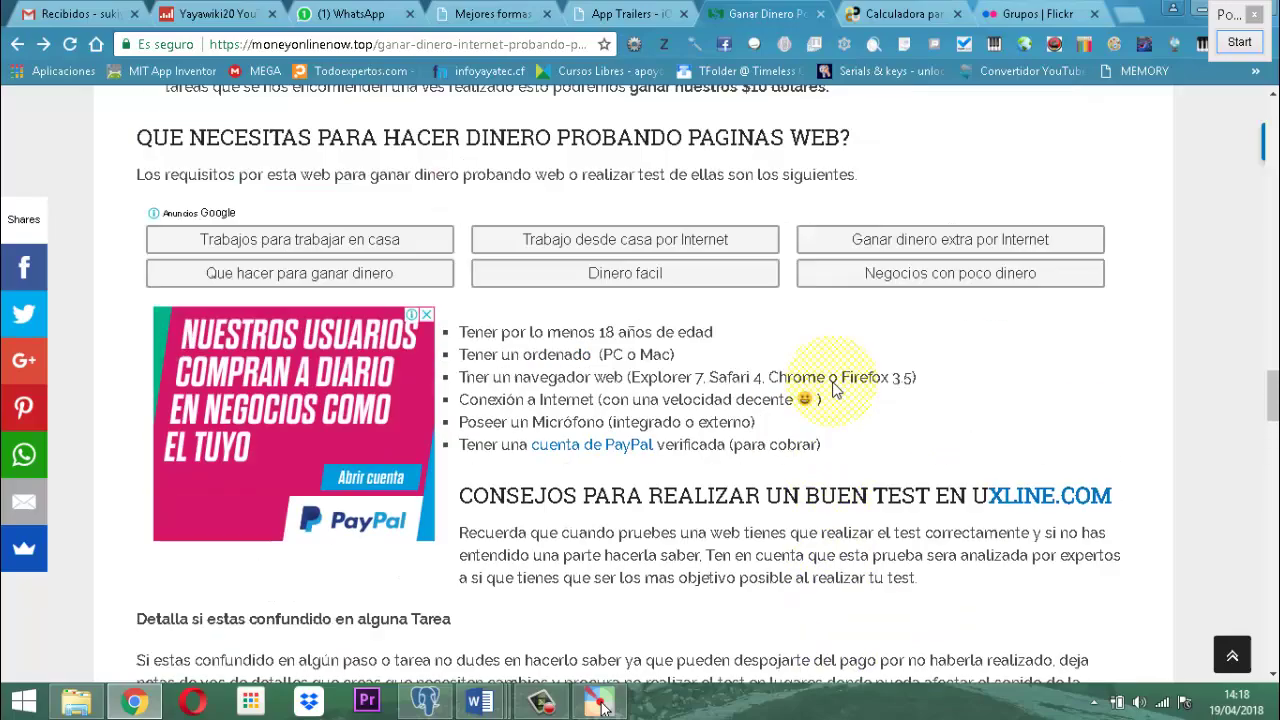
scroll(830, 318, "up", 14)
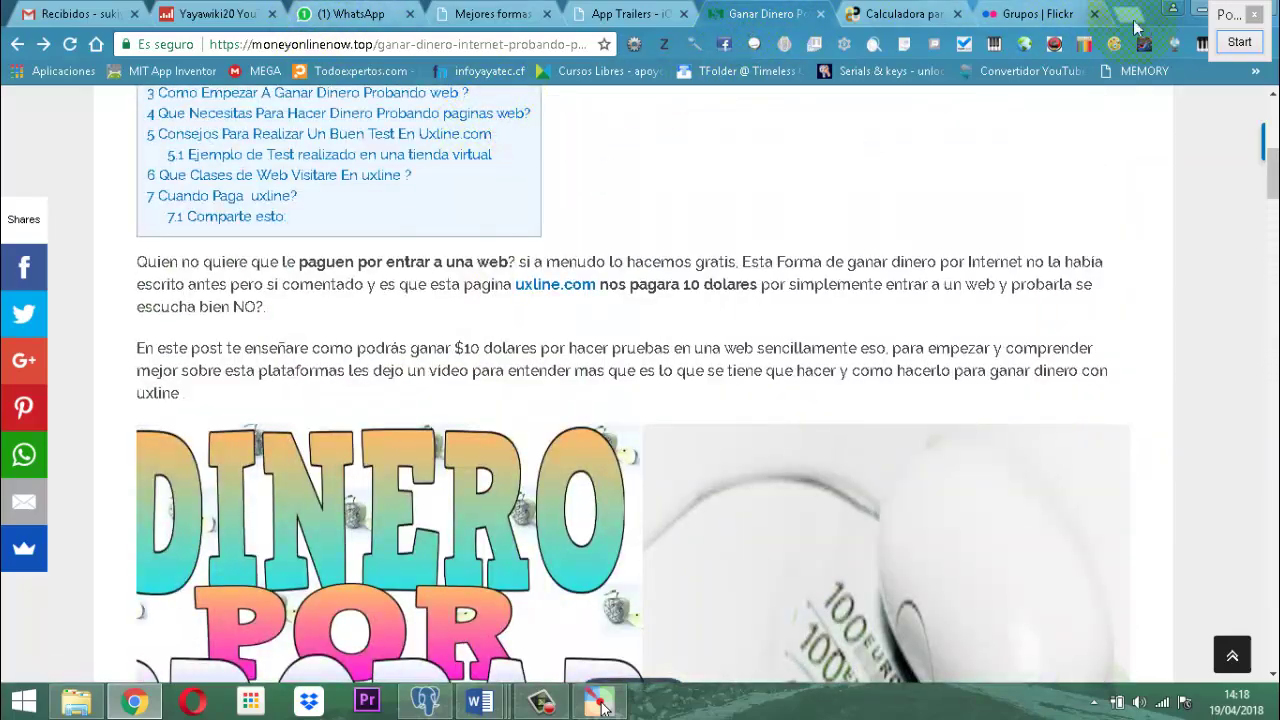
Search Google for 'UXLINE' in a new tab and open the 'Mejora la experiencia de tus usuarios' result.
left_click(1127, 14)
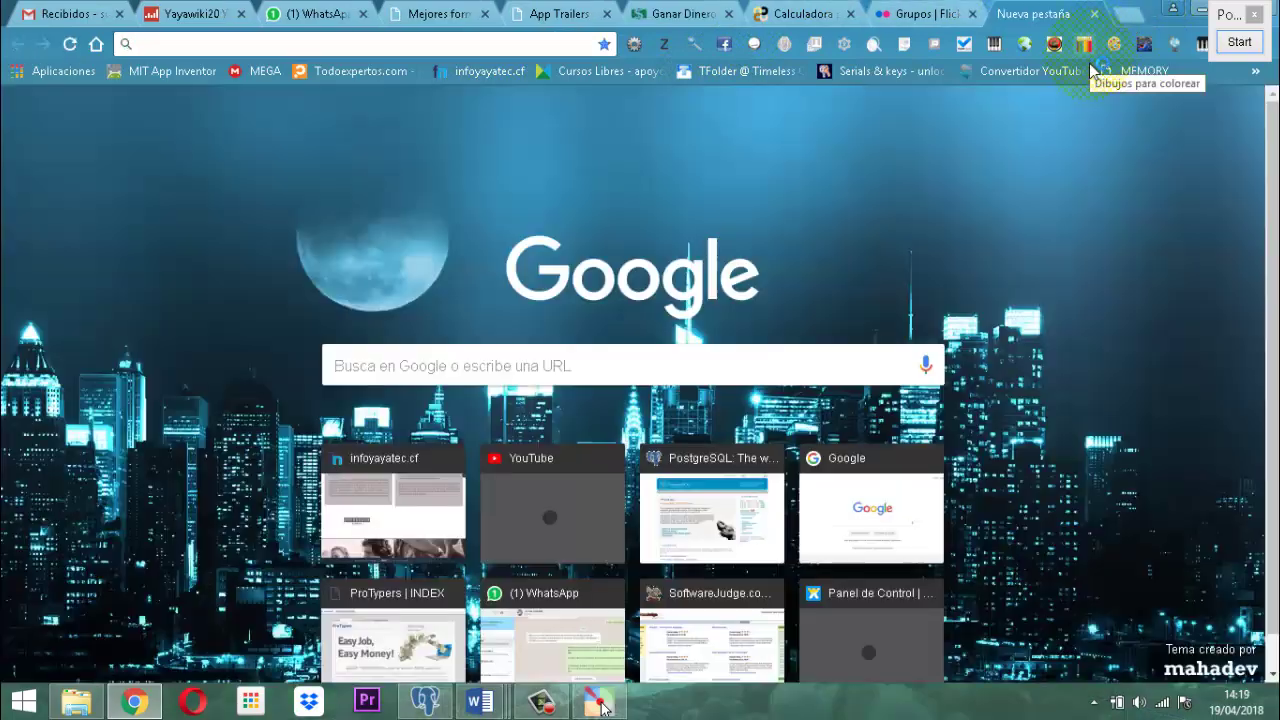
type("UXLINE")
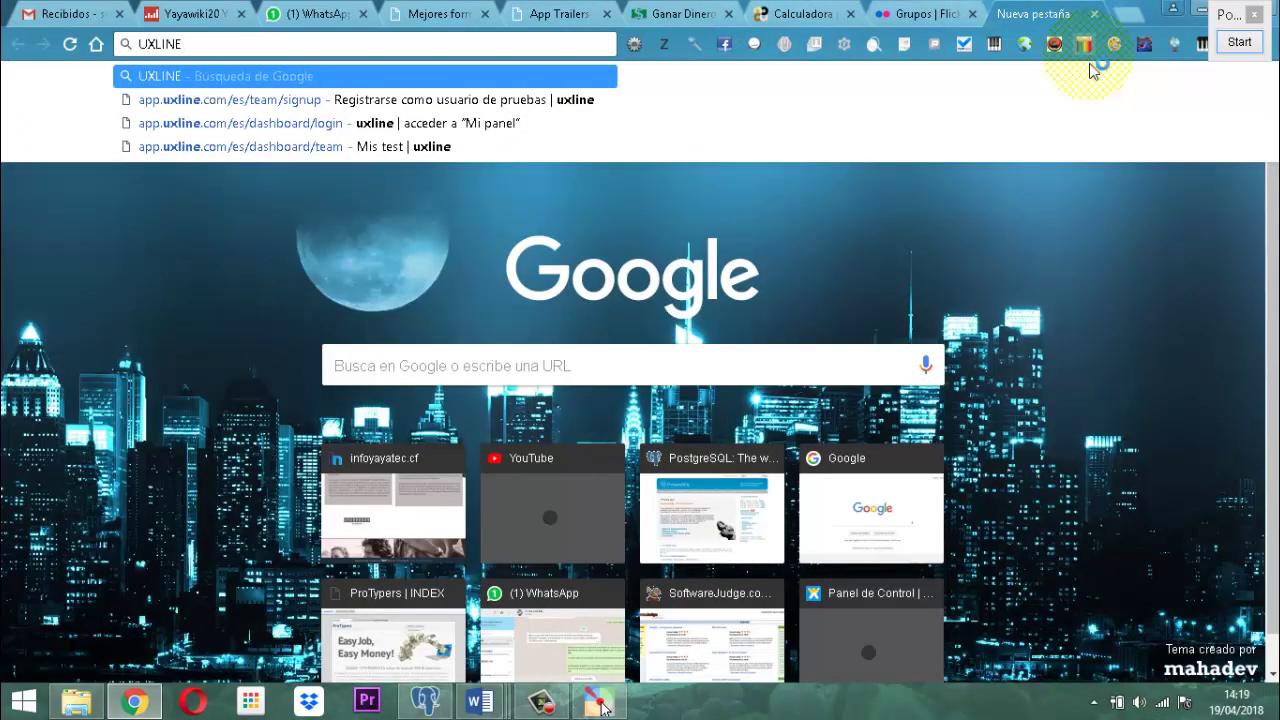
key("Return")
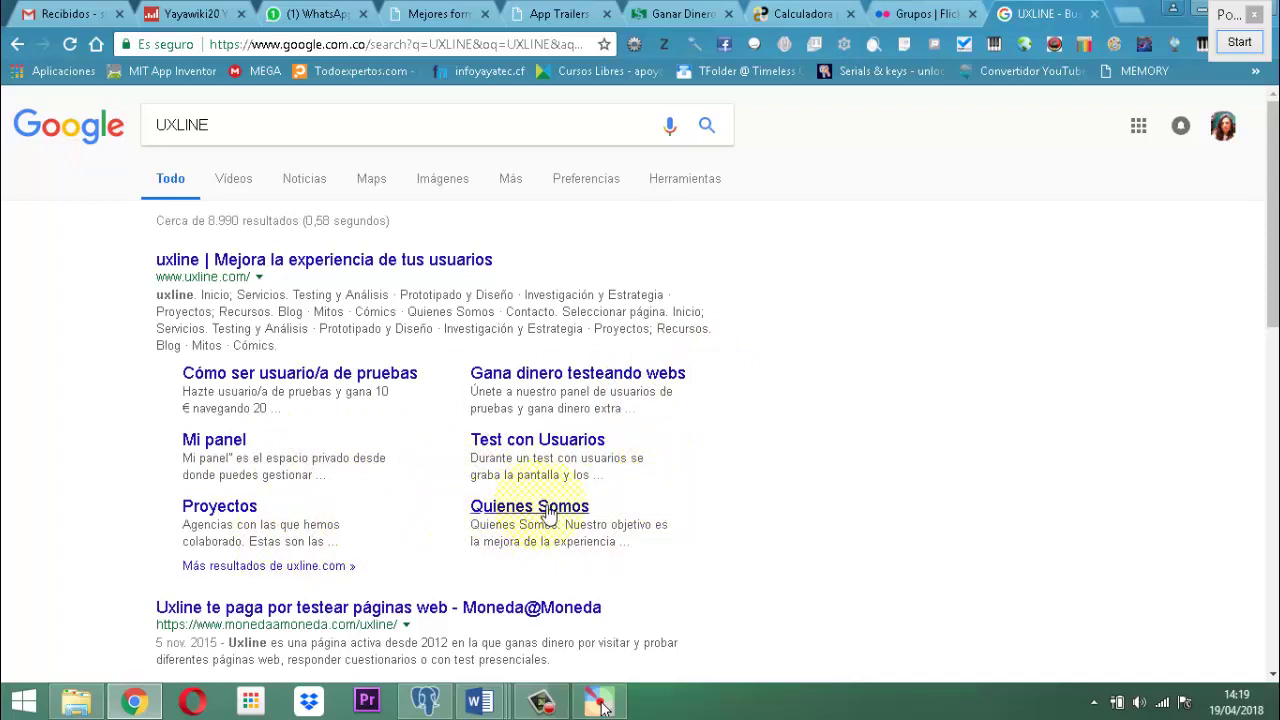
left_click(313, 263)
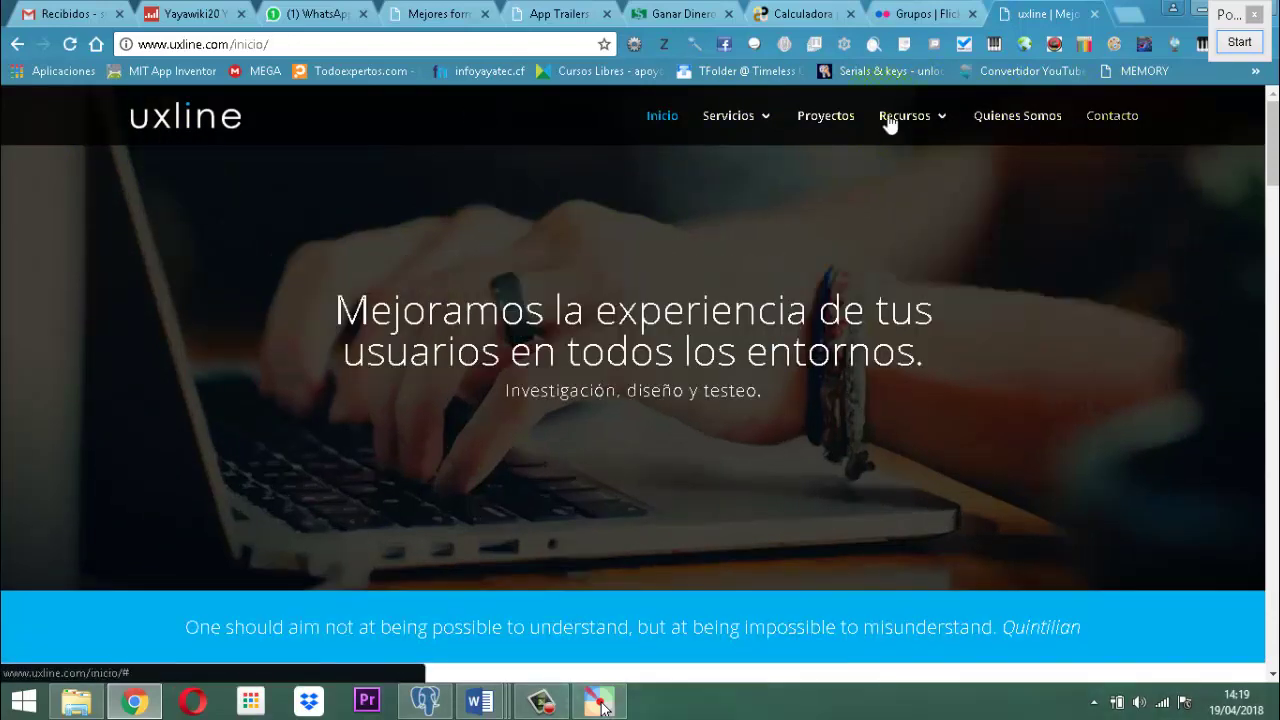
mouse_move(782, 133)
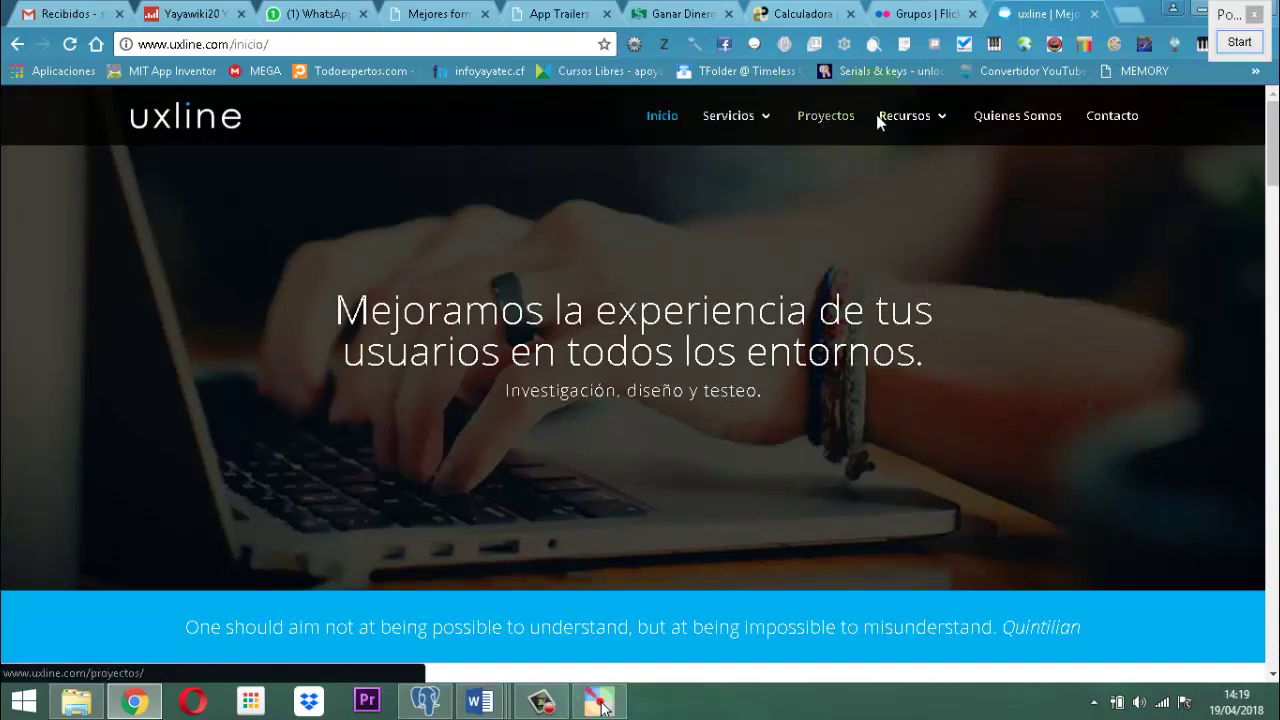
mouse_move(955, 122)
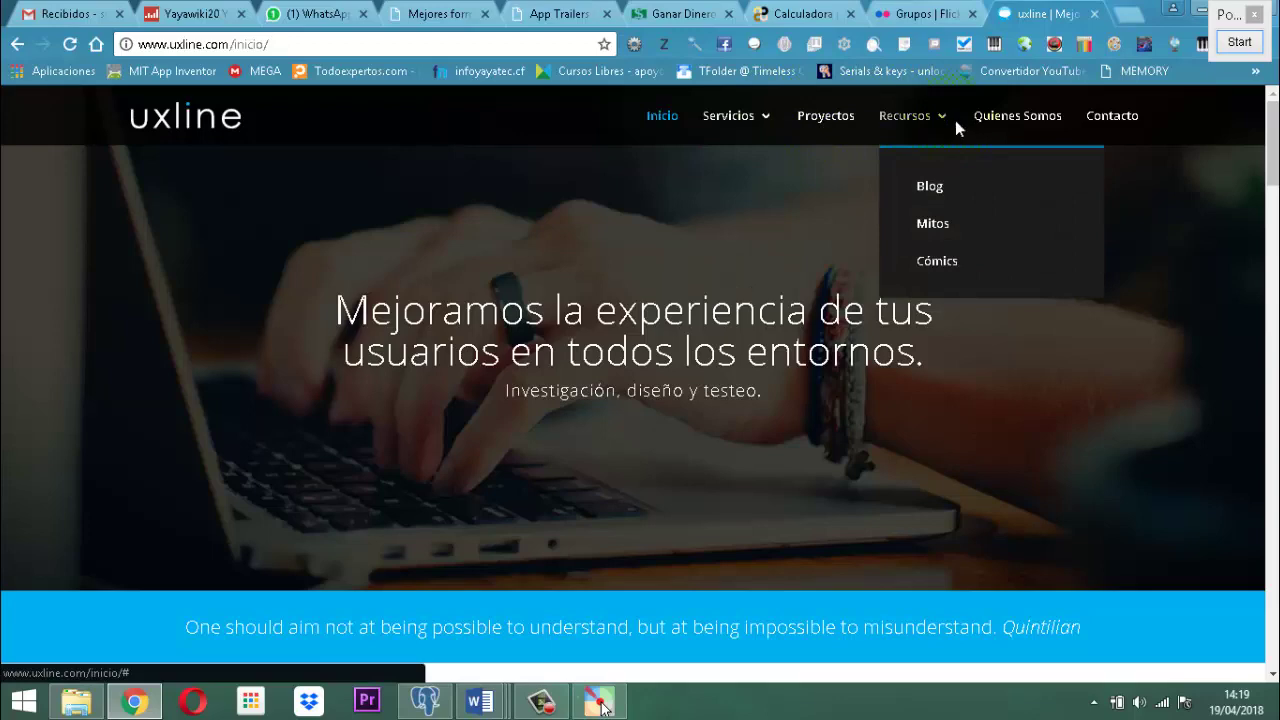
scroll(655, 342, "down", 2)
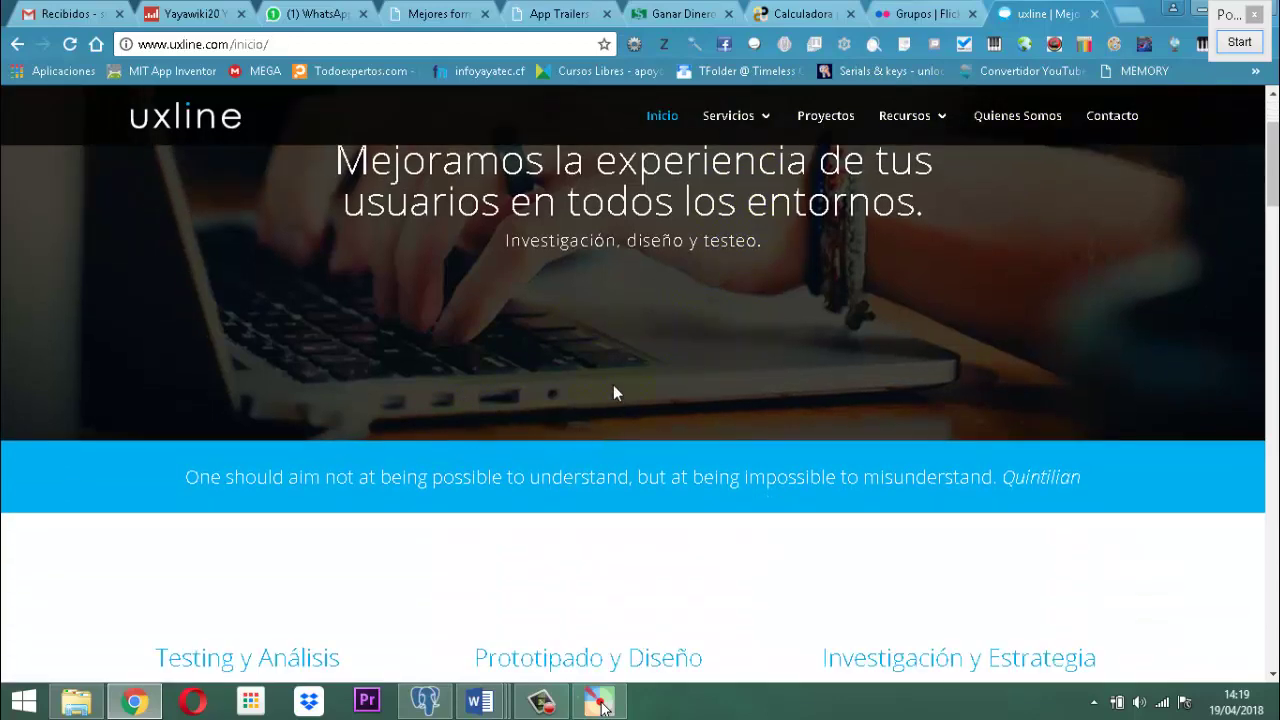
scroll(590, 380, "down", 3)
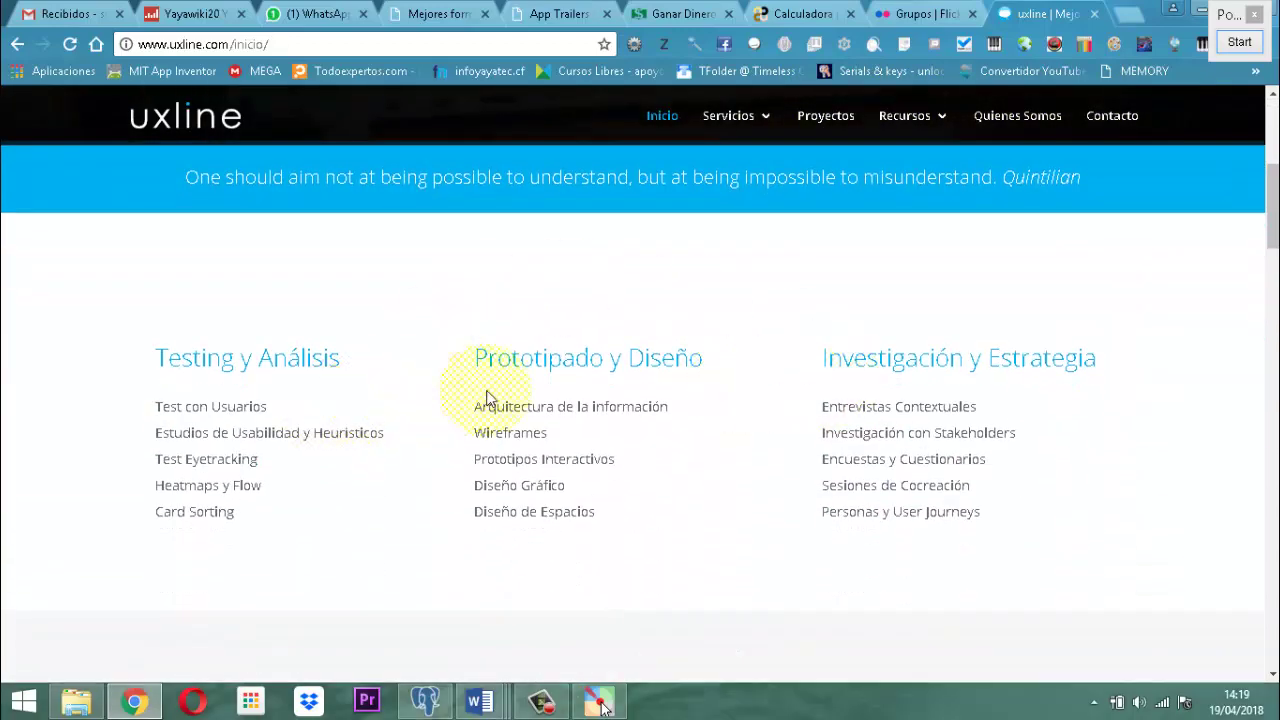
scroll(660, 395, "down", 6)
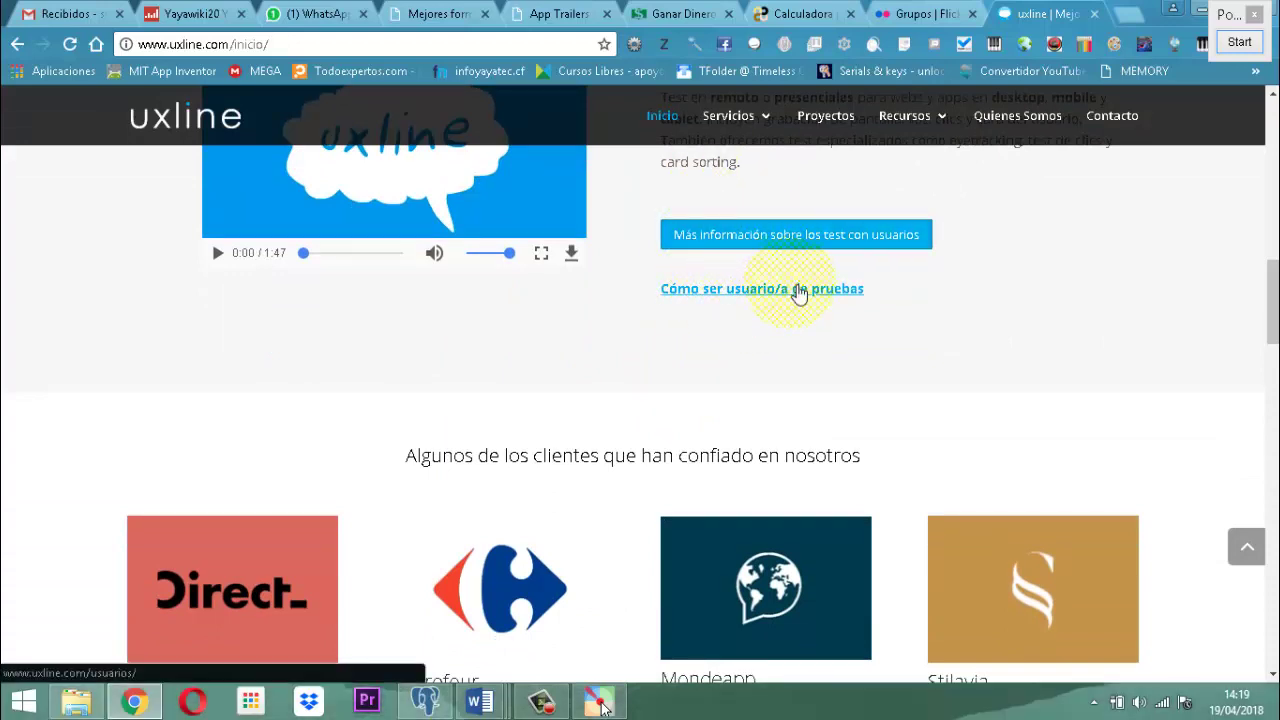
Visit 'Cómo ser usuario/a de pruebas' and its 'aquí' link, then go back to the UXLINE results.
left_click(796, 290)
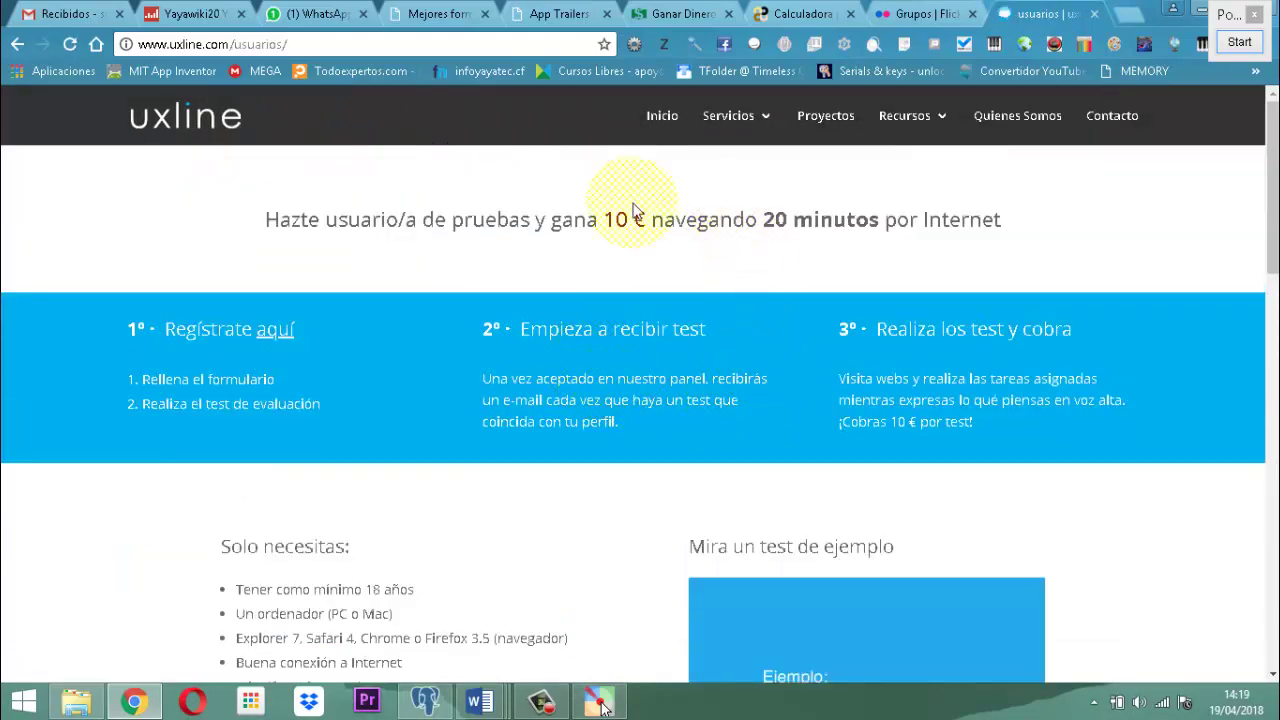
scroll(712, 275, "down", 1)
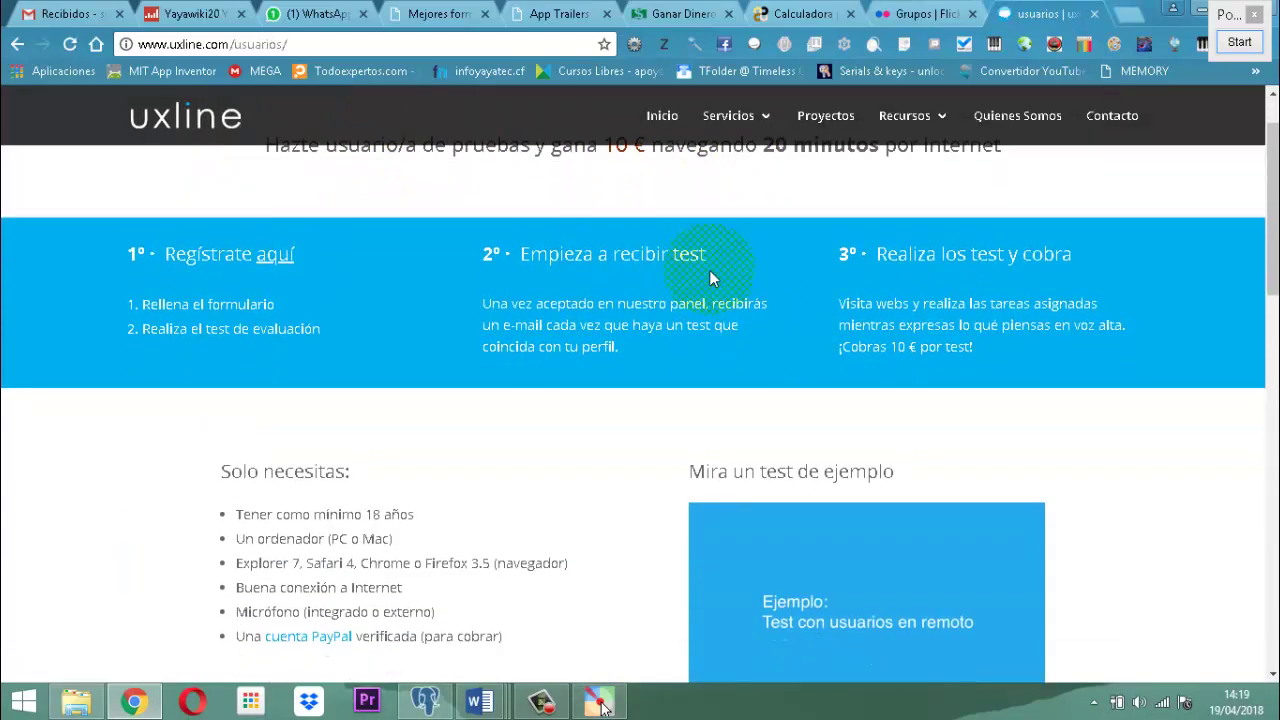
left_click(266, 258)
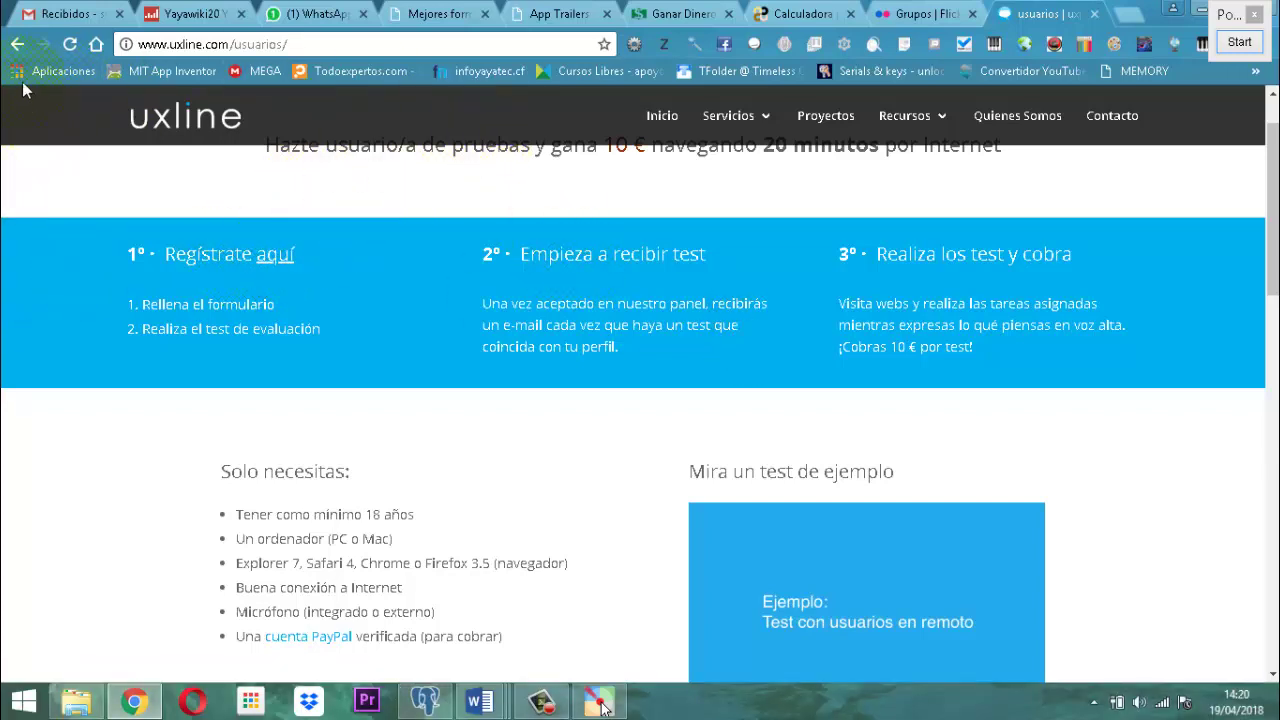
left_click(16, 45)
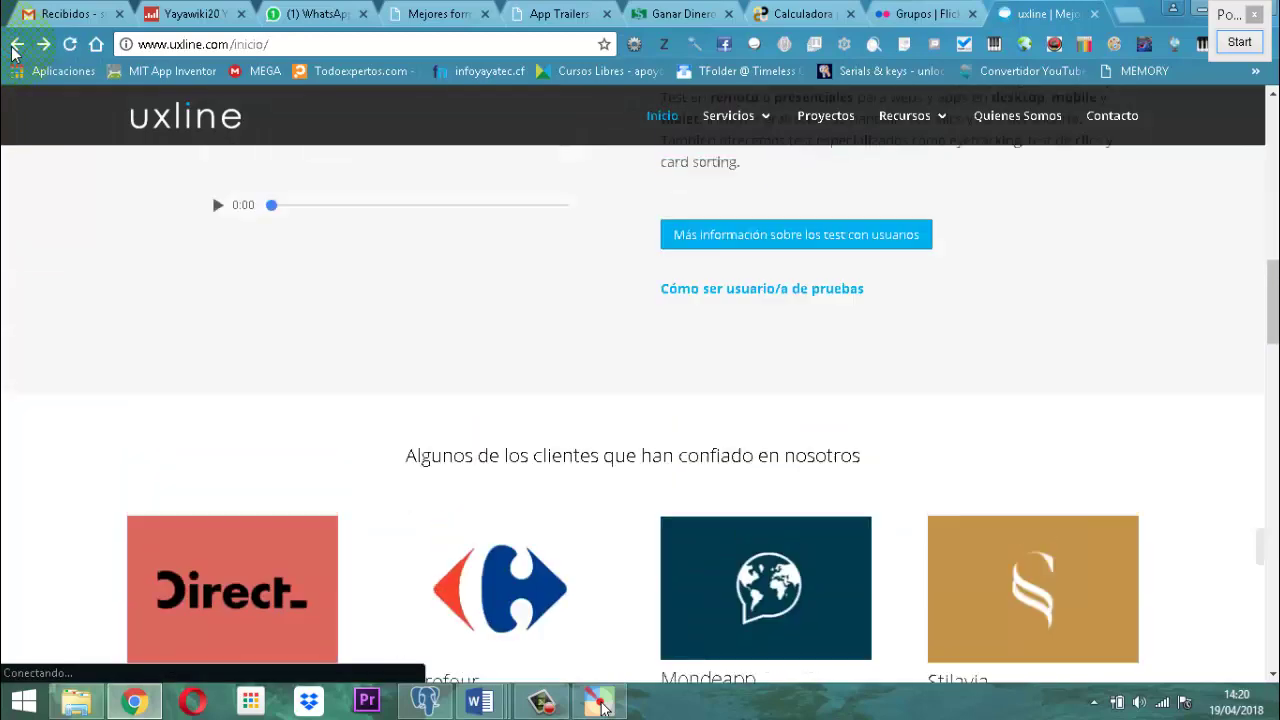
left_click(16, 45)
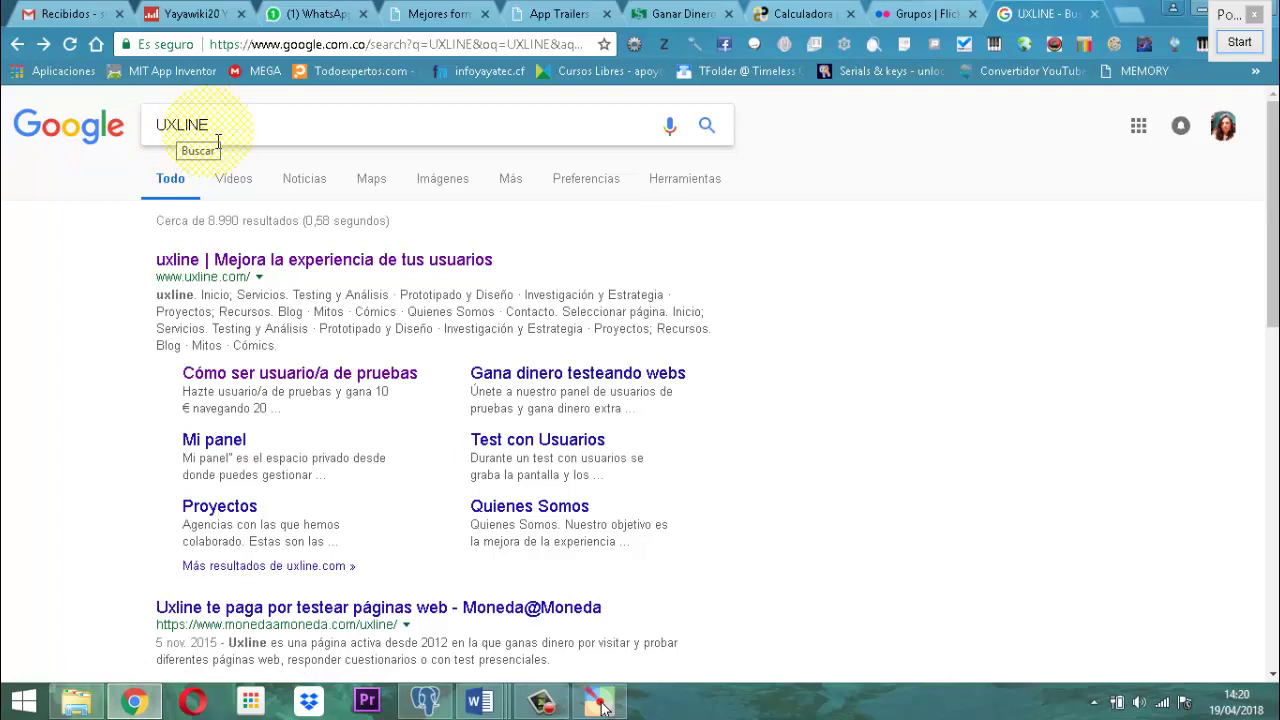
Reopen the uxline.com home page from the results and follow its 'Cómo ser usuario/a de pruebas' link.
left_click(326, 262)
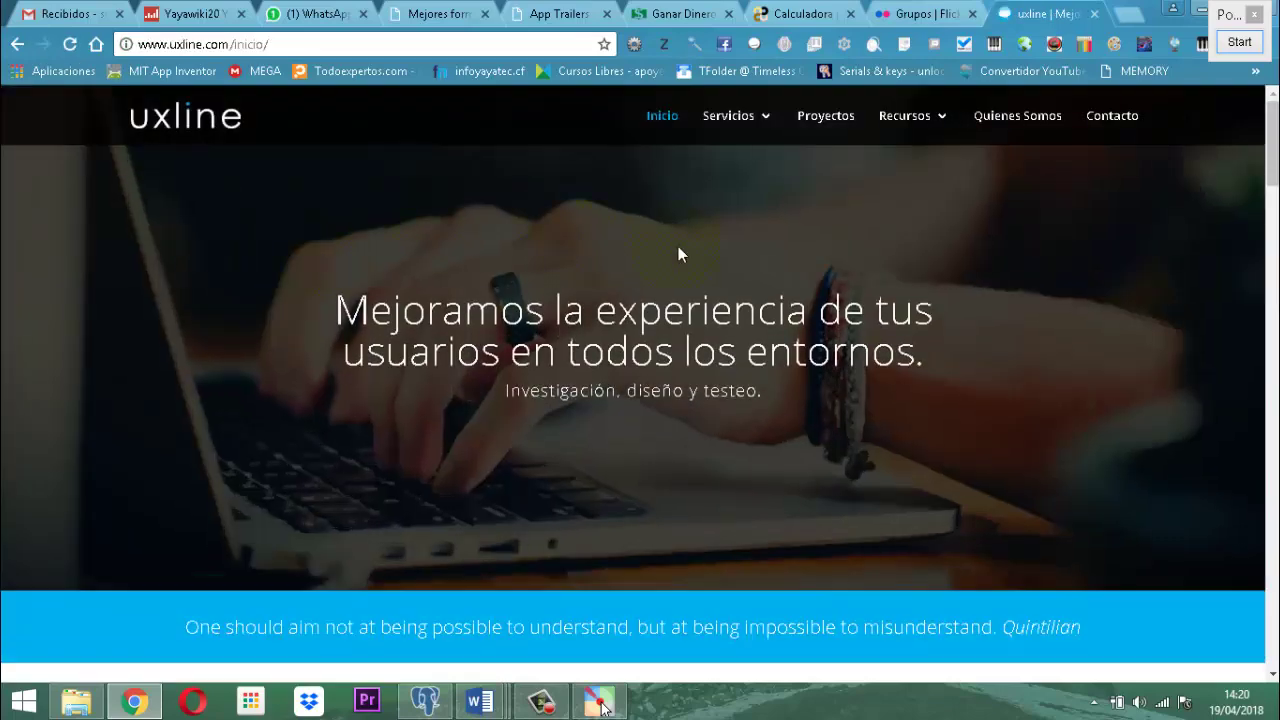
scroll(679, 254, "down", 7)
scroll(679, 263, "up", 2)
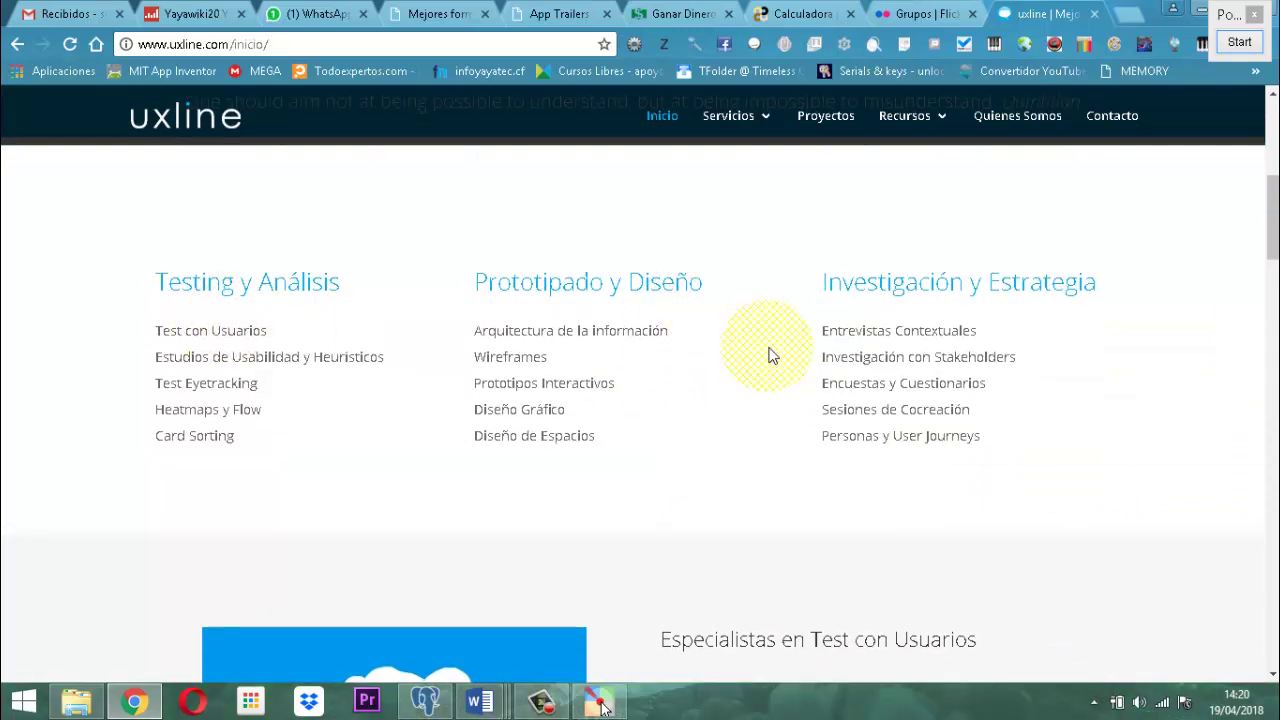
scroll(771, 360, "down", 5)
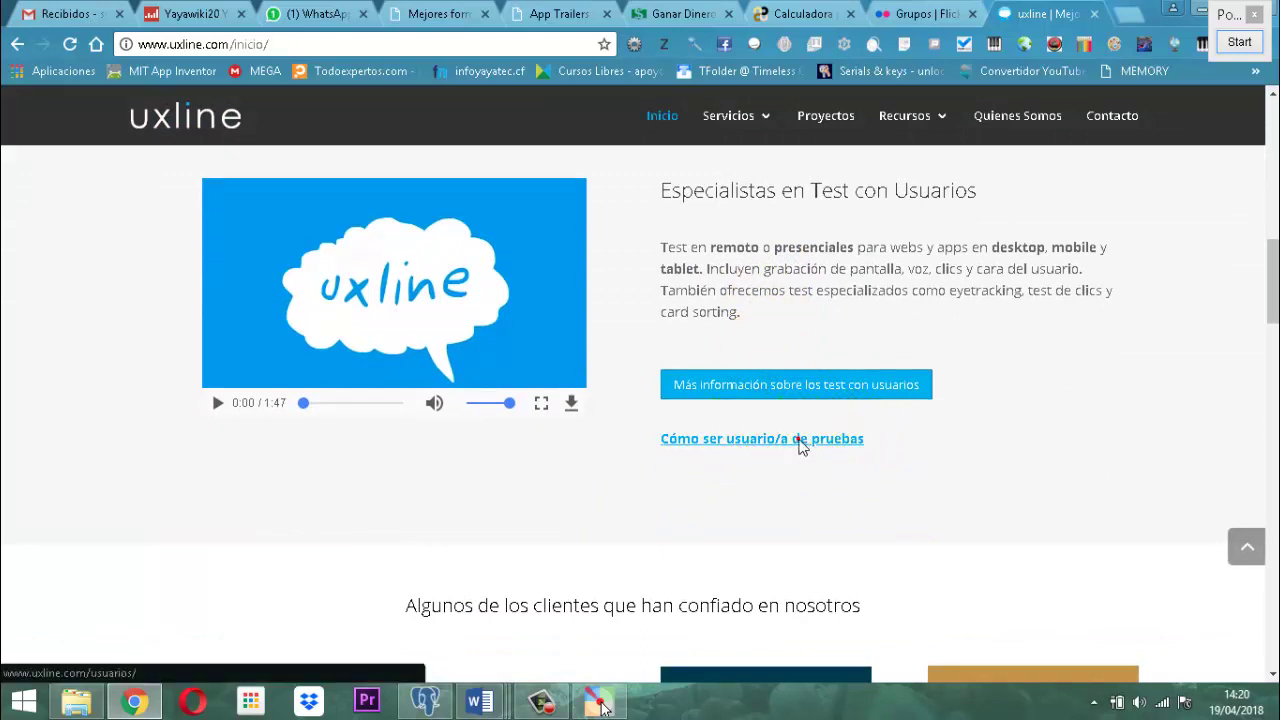
left_click(800, 443)
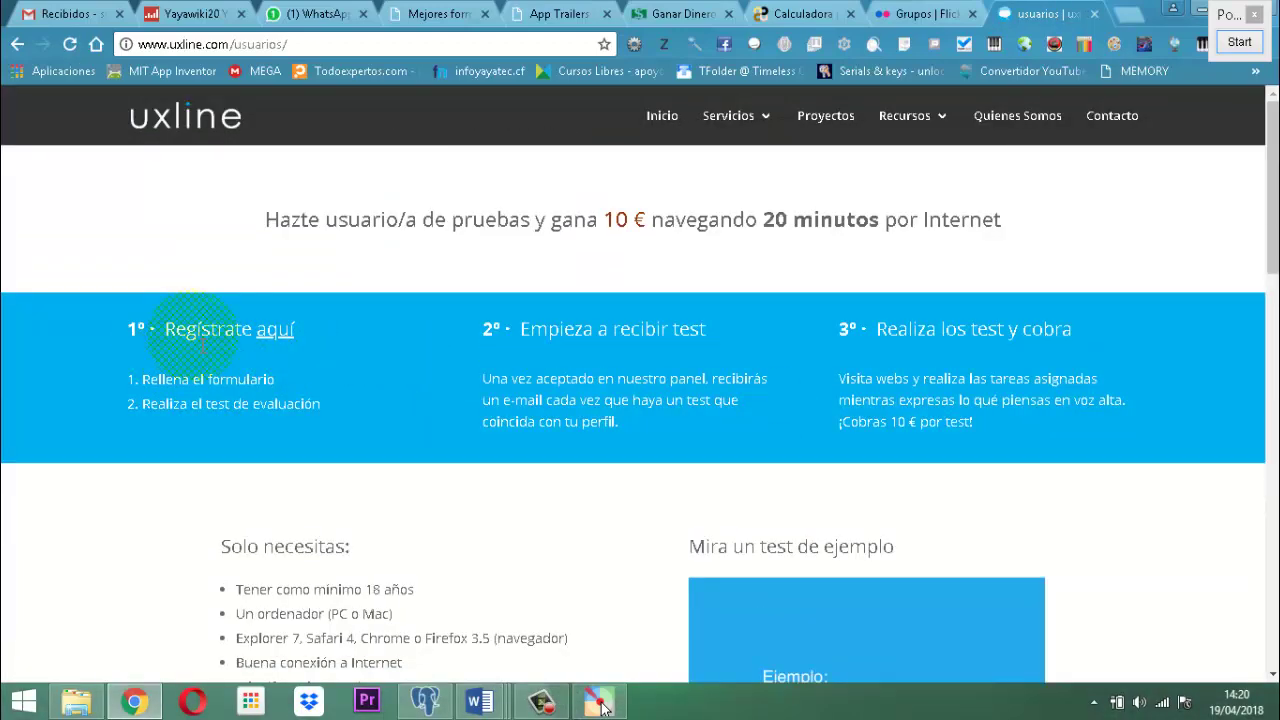
left_click(287, 334)
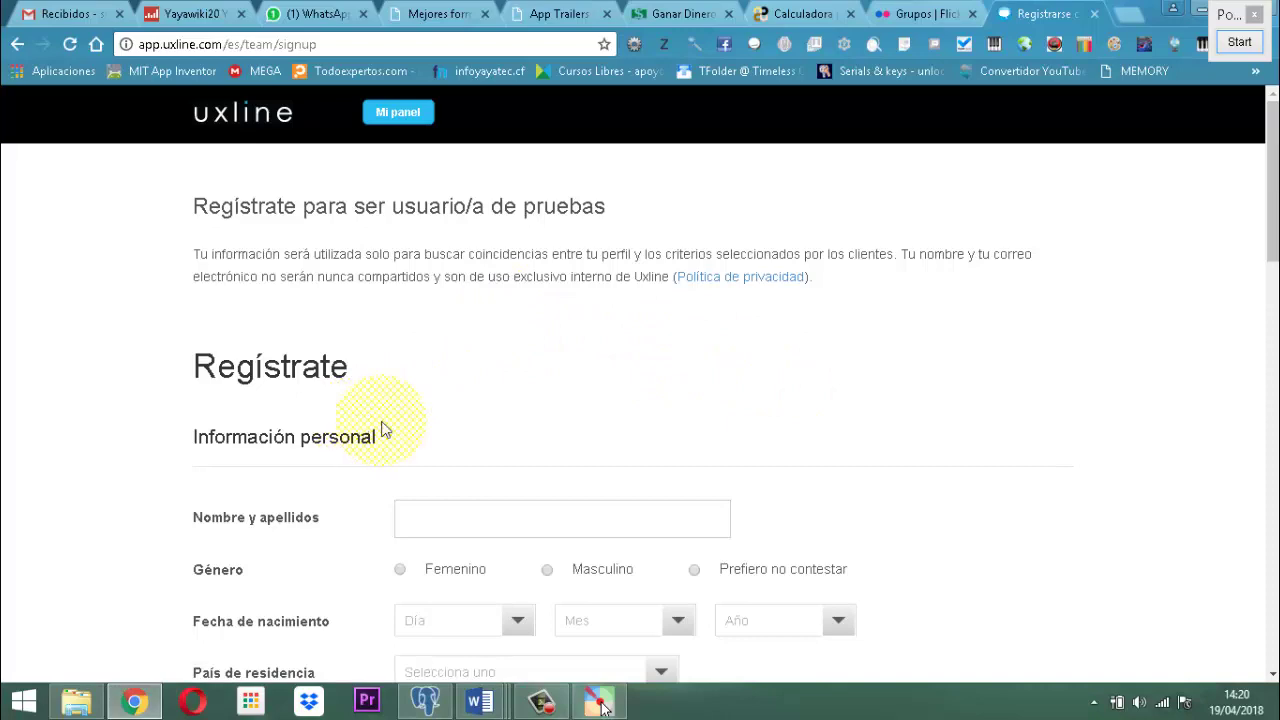
scroll(686, 417, "down", 10)
scroll(843, 406, "down", 6)
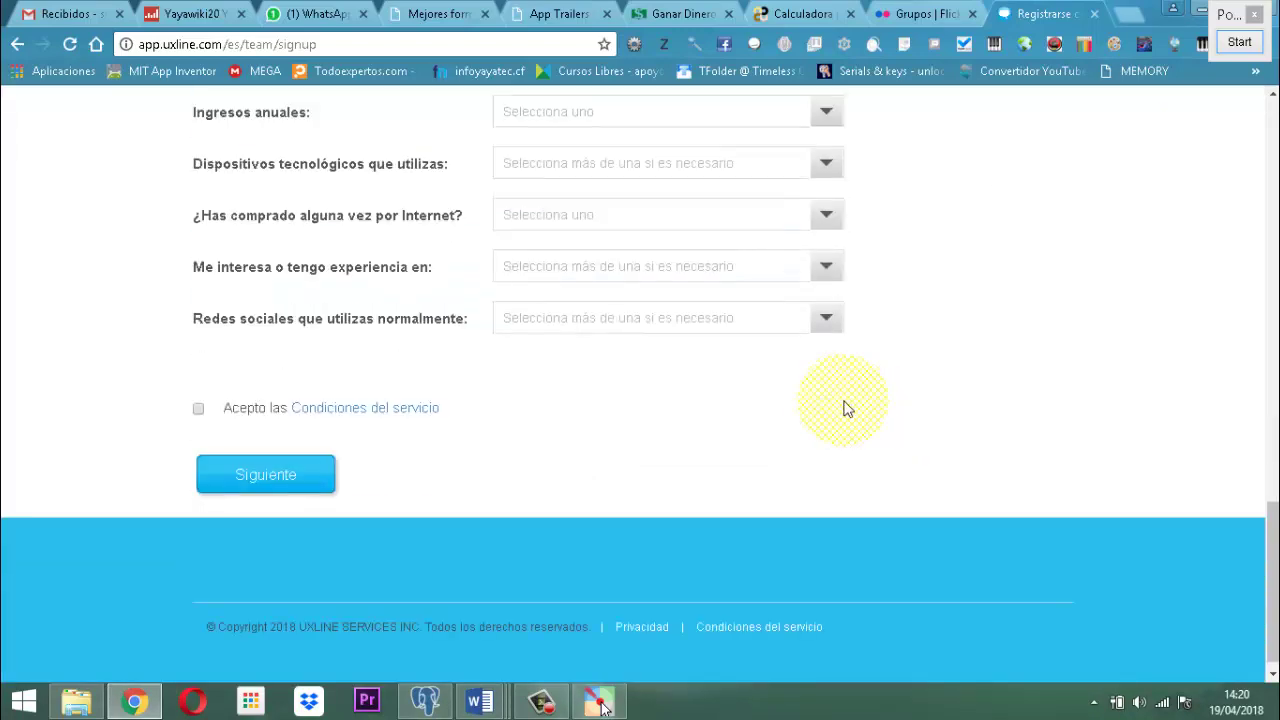
scroll(1000, 400, "up", 16)
scroll(987, 389, "up", 2)
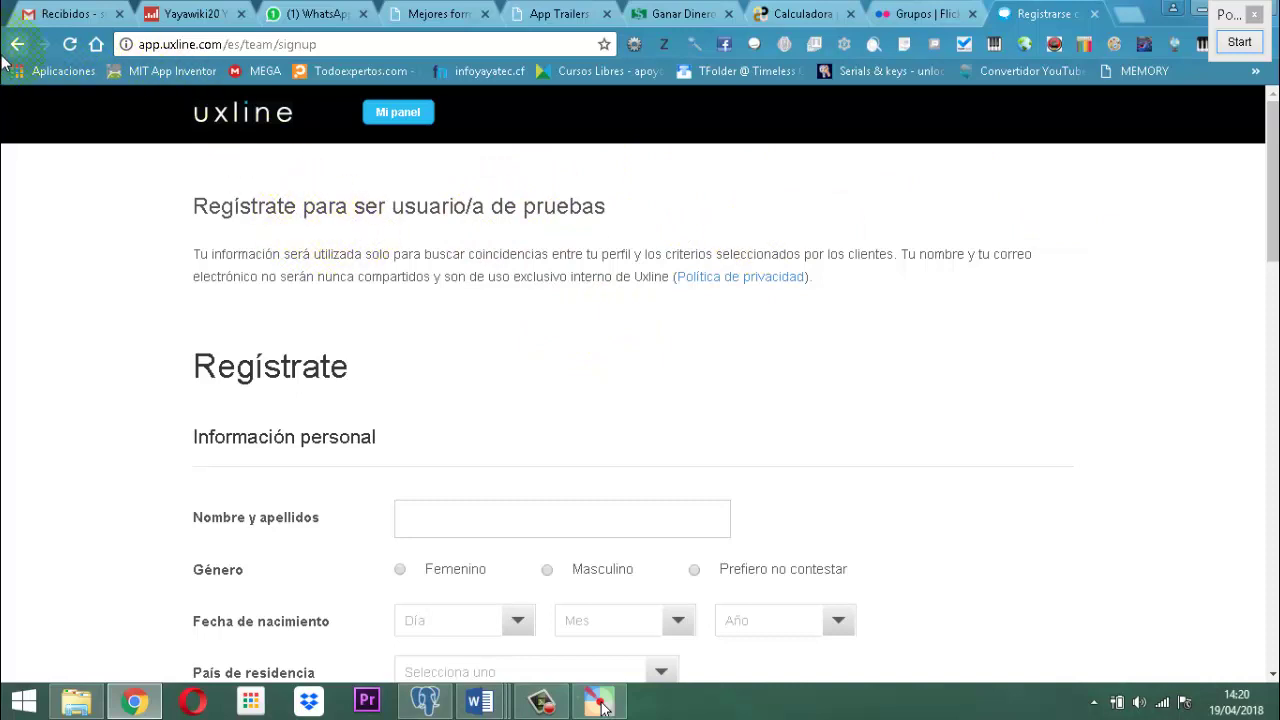
Try logging in to Mi panel twice with the saved e-mail and a password, dismissing both rejection errors.
left_click(396, 114)
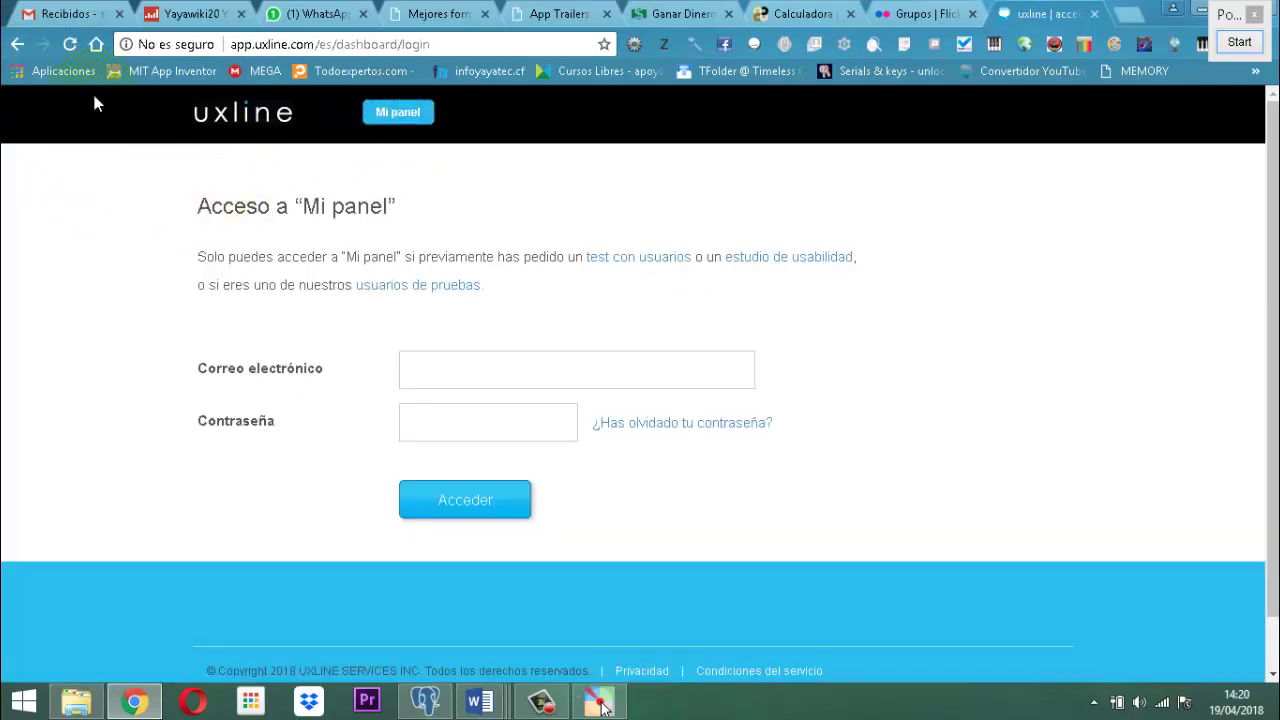
left_click(462, 383)
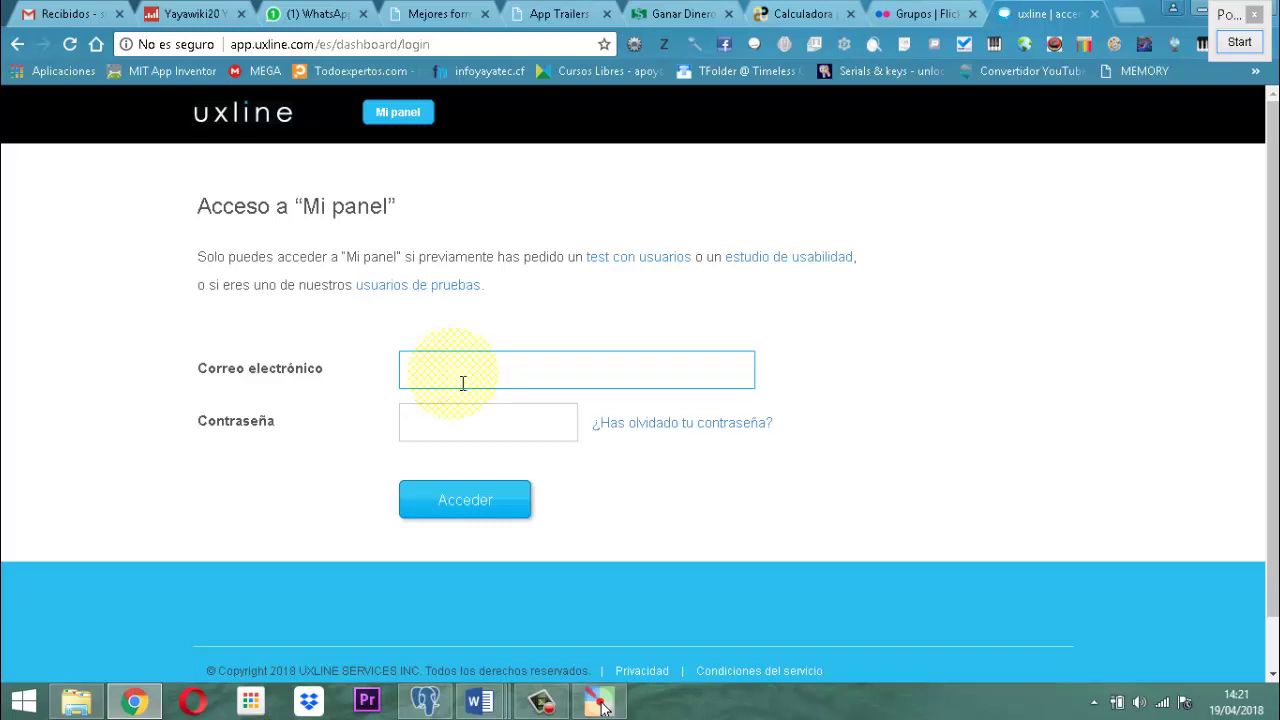
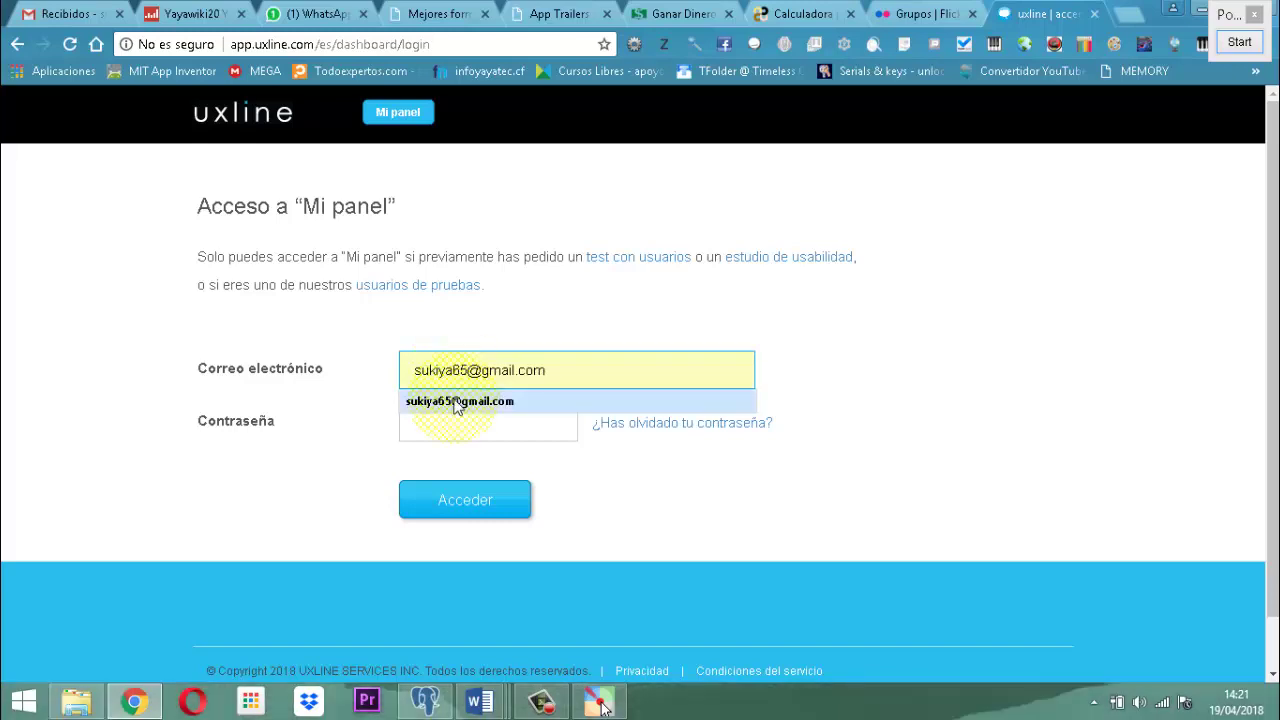
left_click(452, 400)
left_click(450, 435)
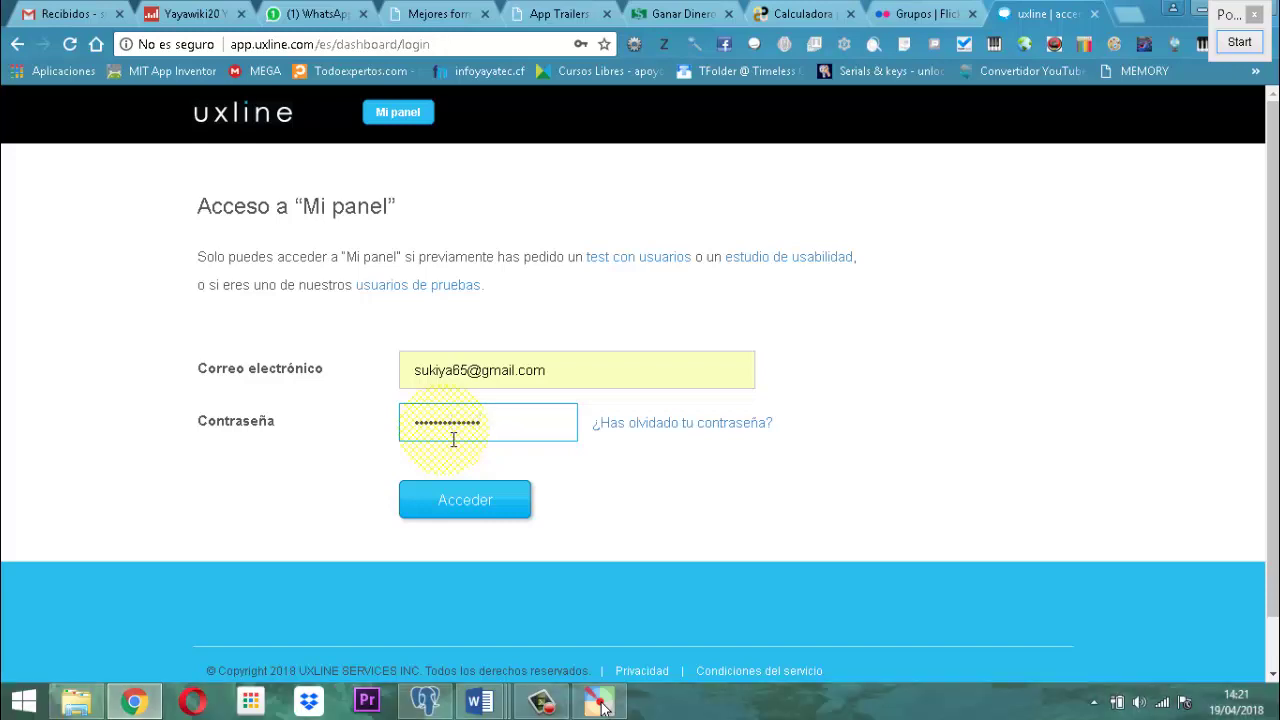
key("Return")
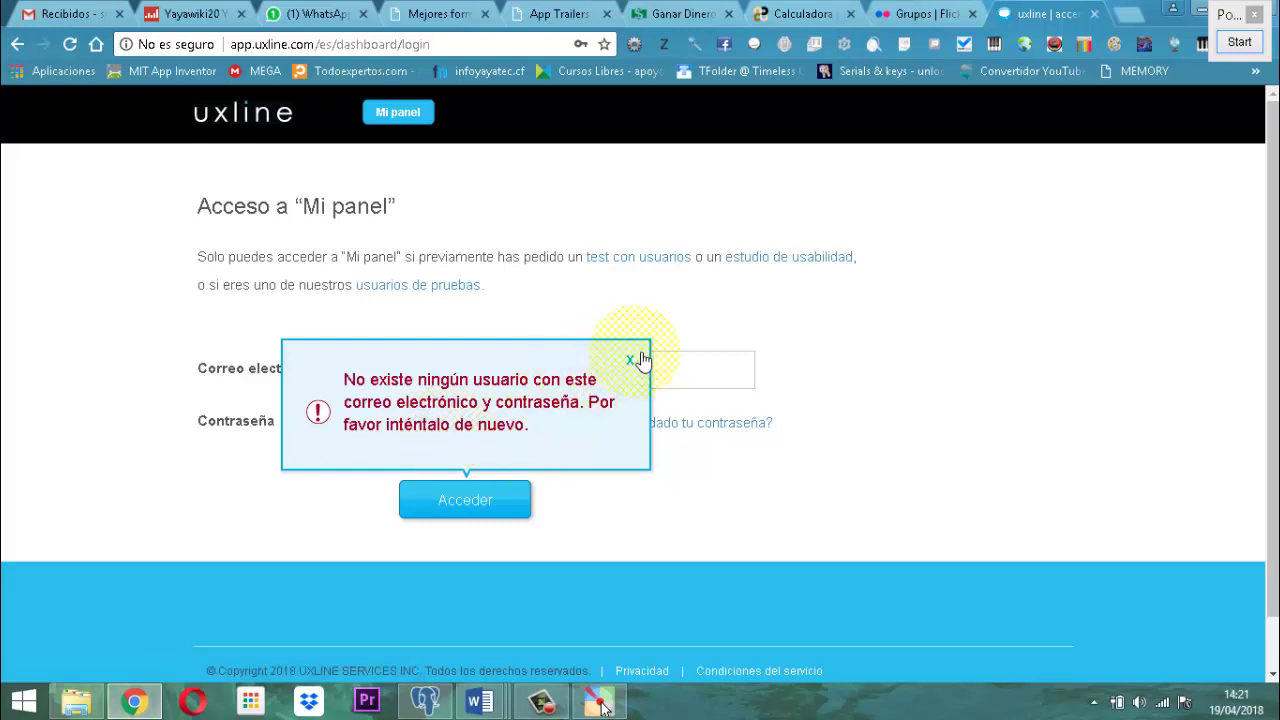
left_click(630, 359)
left_click(479, 422)
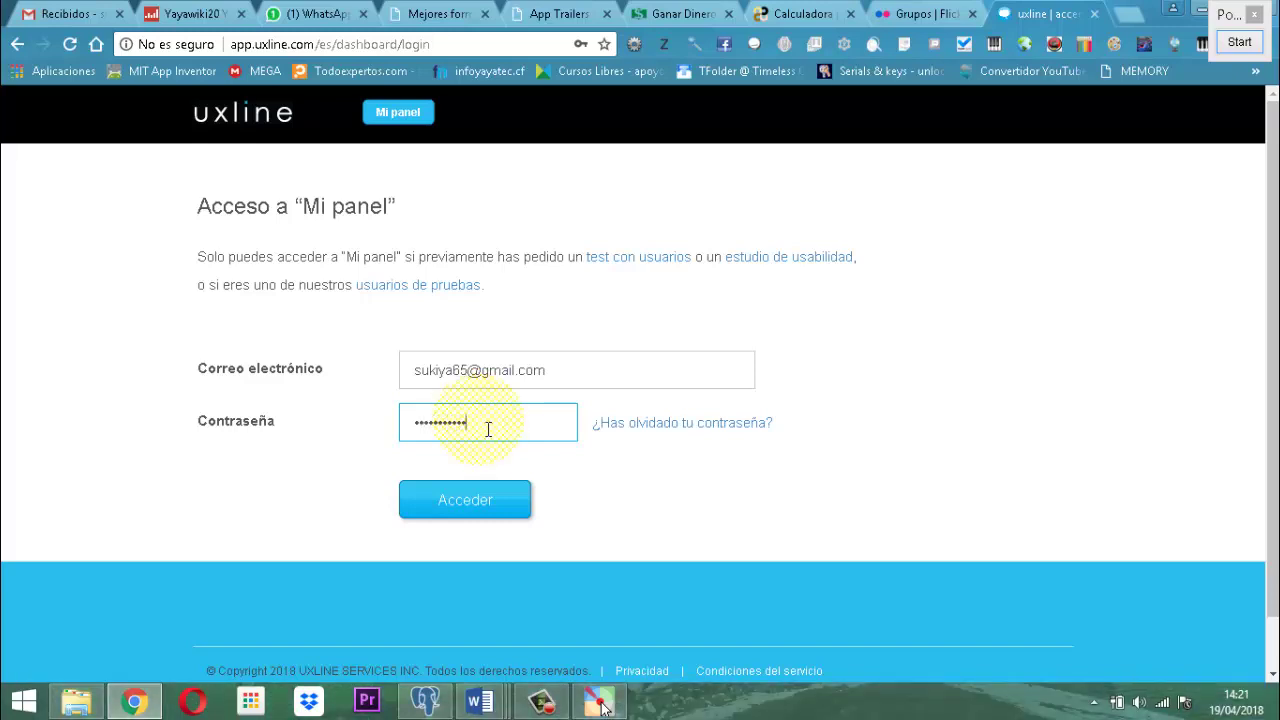
key("Return")
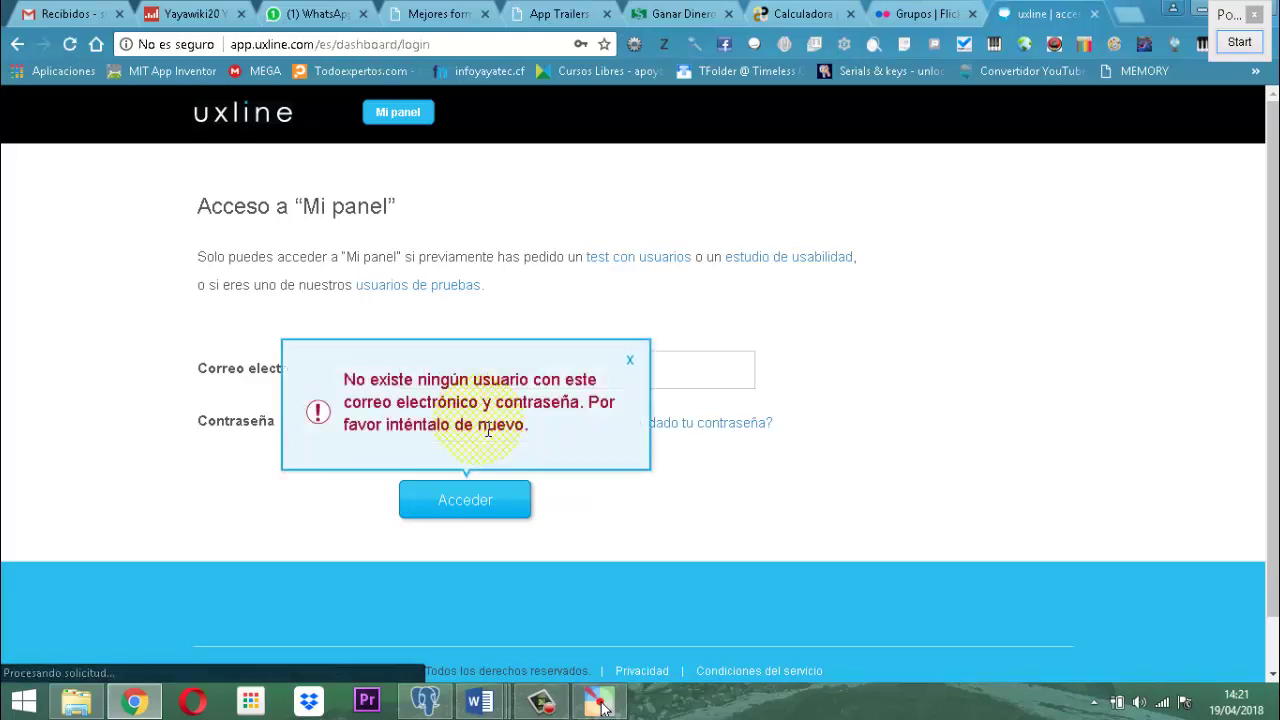
left_click(630, 359)
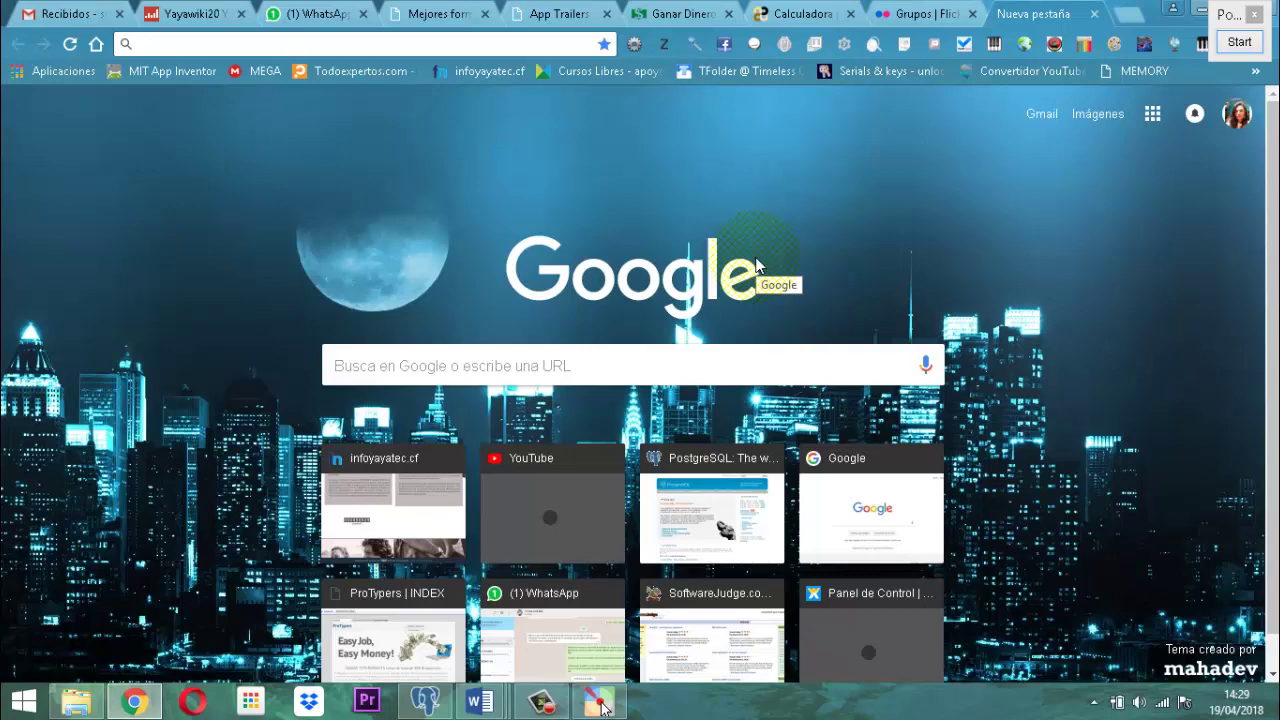
Search Google for UXLINE again and open uxline.com's 'Cómo ser usuario/a de pruebas' page.
type("uxl")
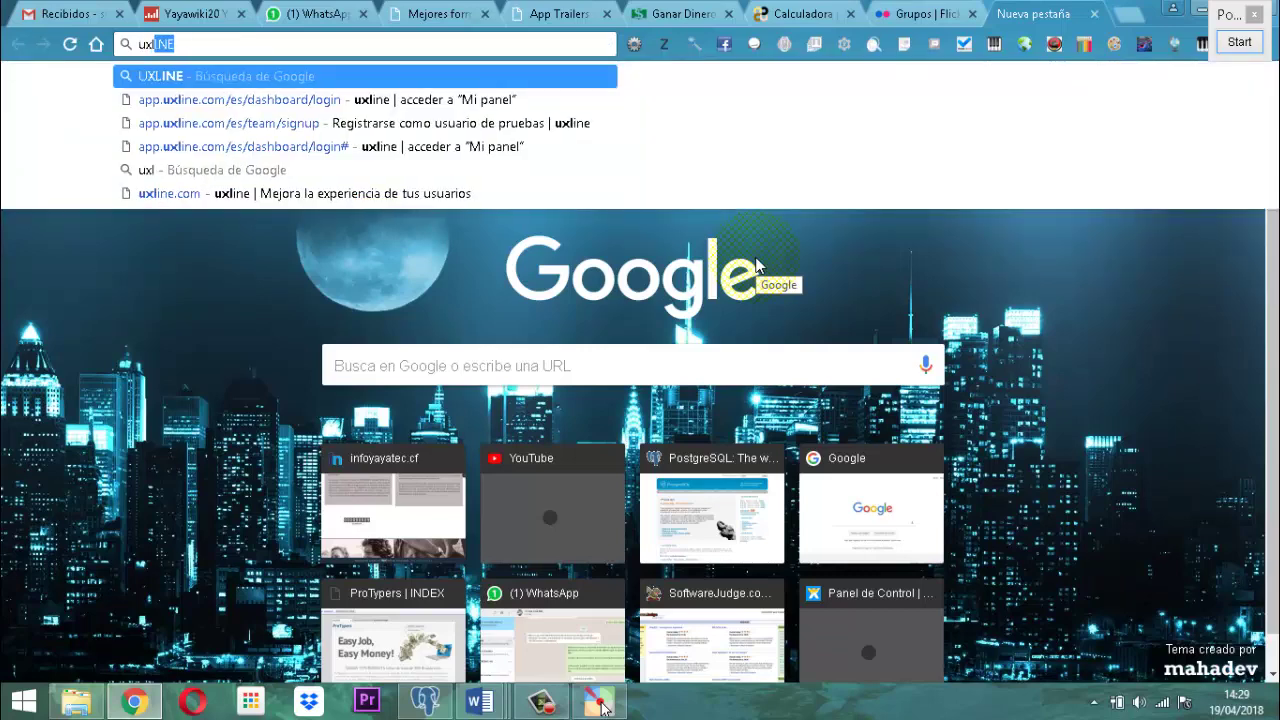
key("Return")
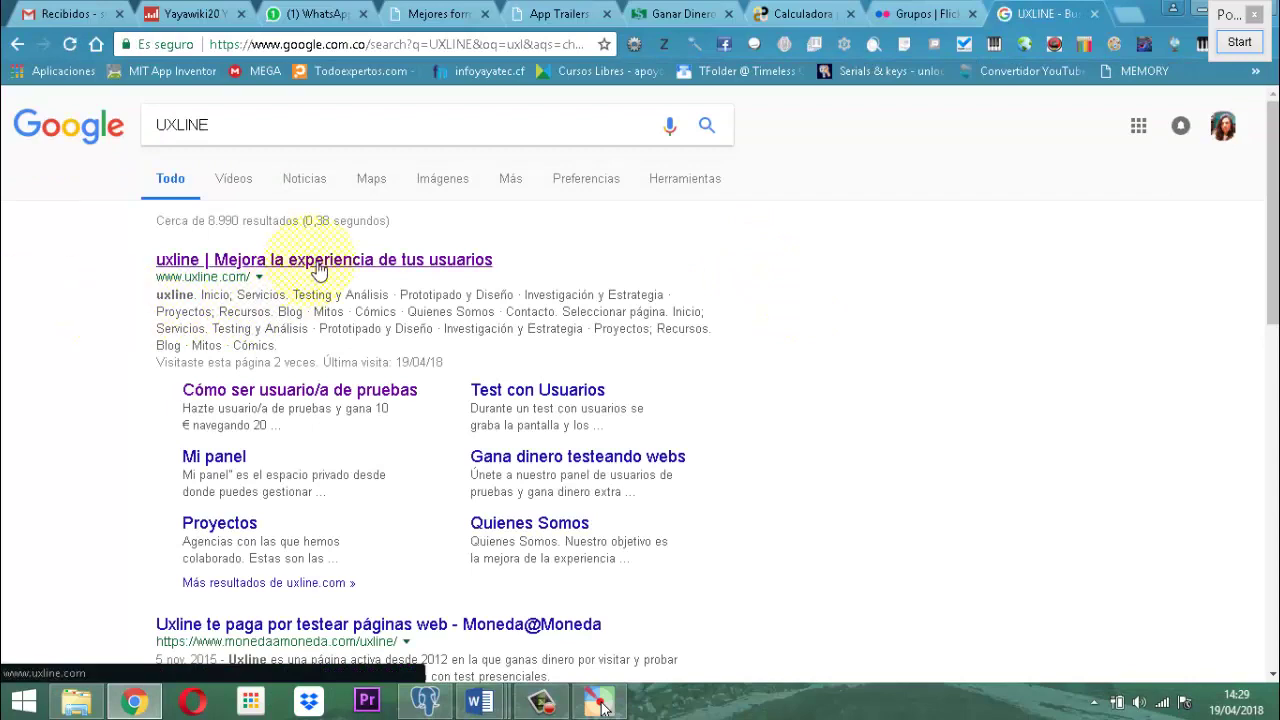
left_click(317, 266)
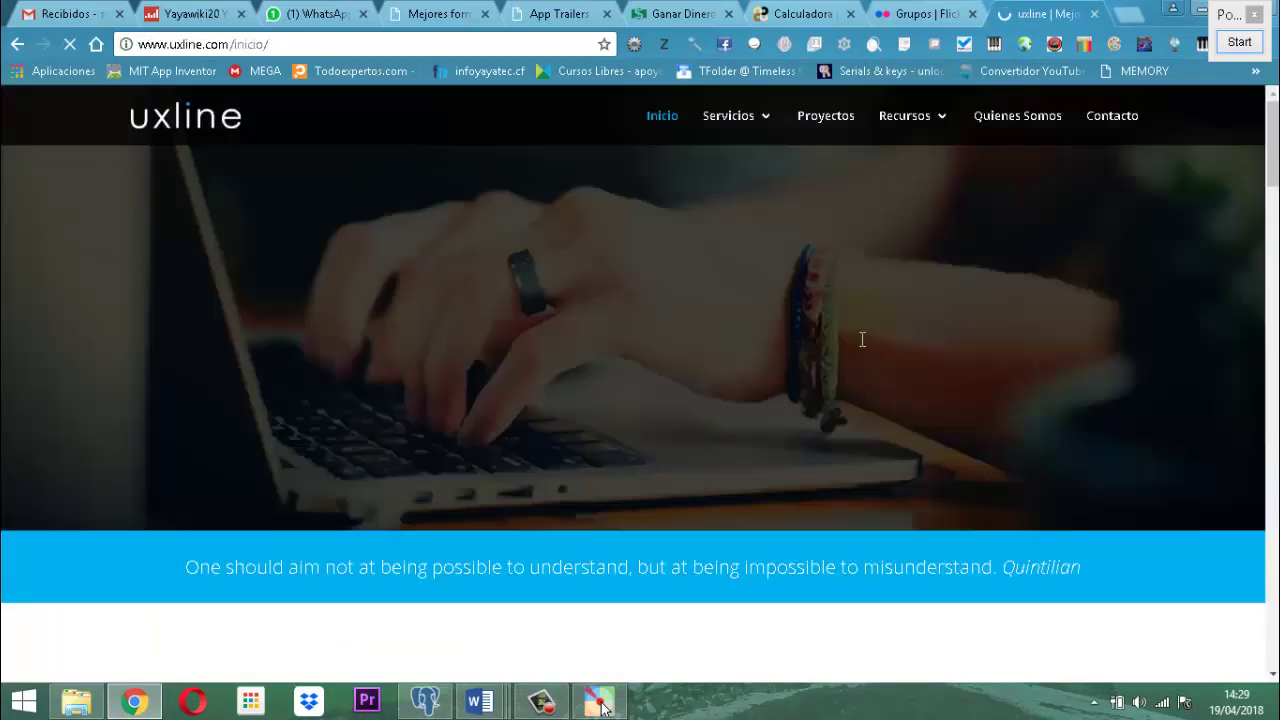
scroll(880, 338, "down", 12)
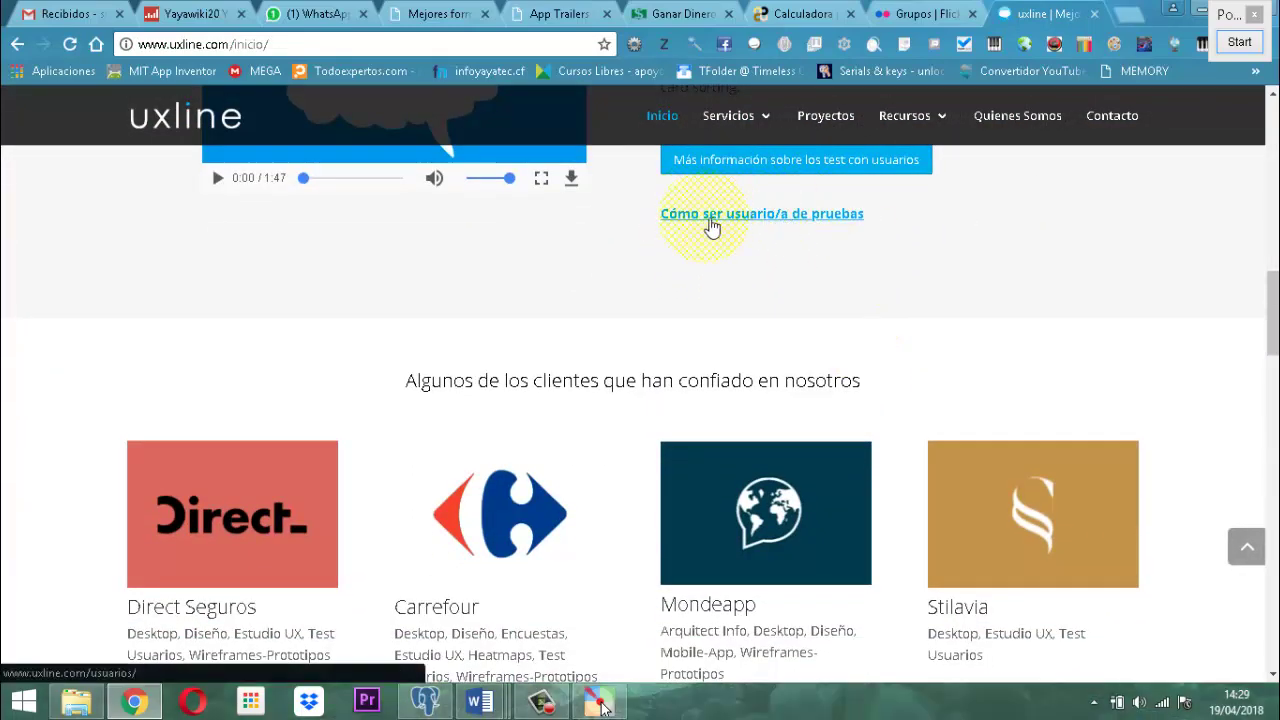
left_click(837, 221)
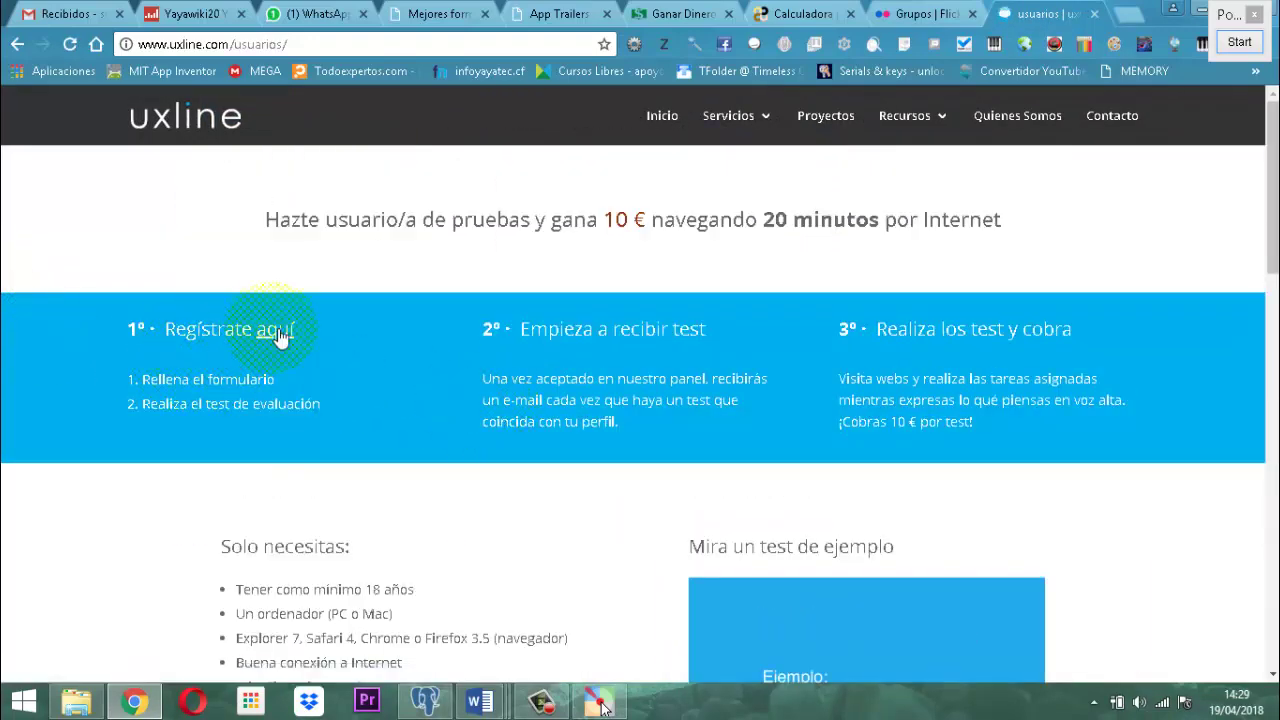
Open the tester signup form, enter the saved full name and set gender to Femenino.
left_click(279, 337)
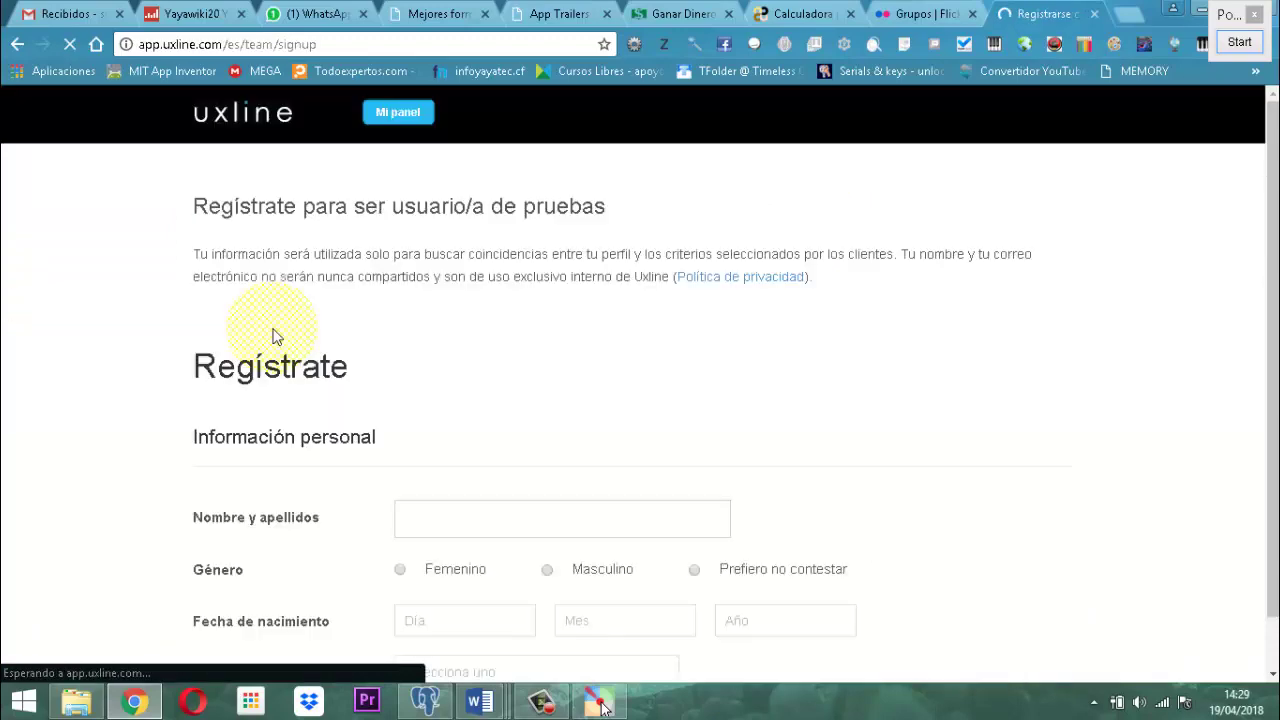
scroll(575, 378, "down", 2)
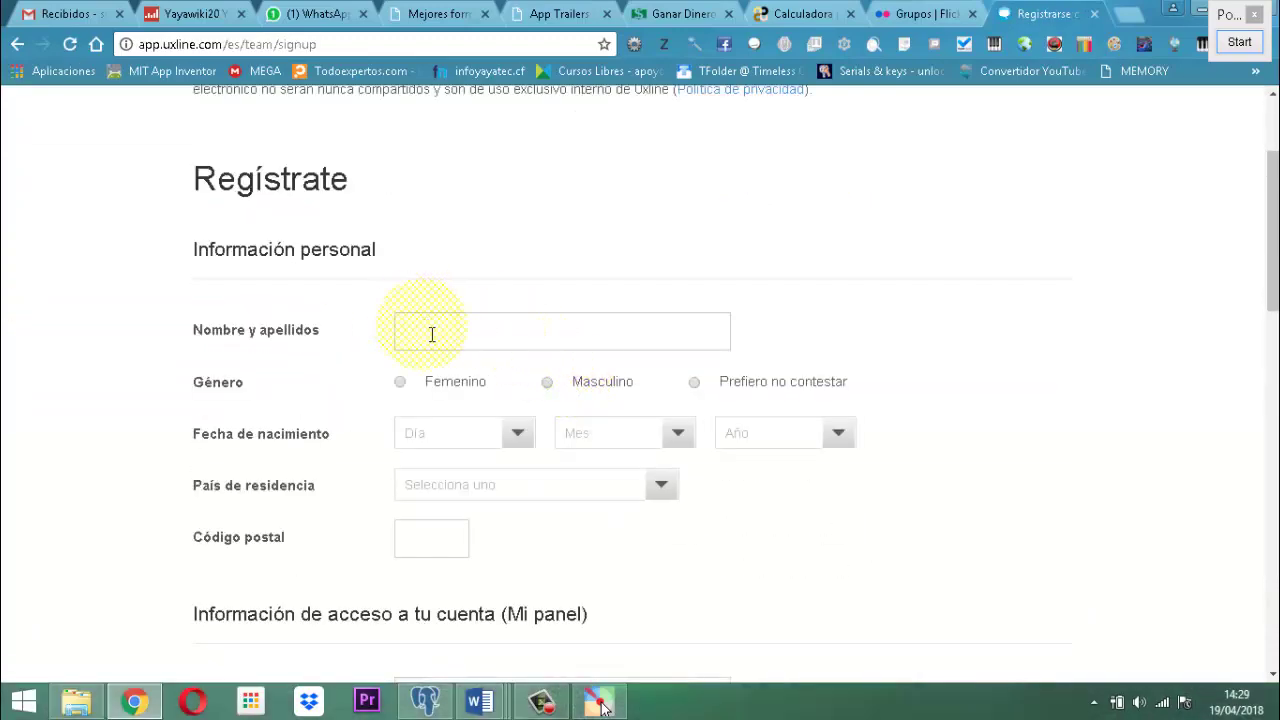
left_click(431, 333)
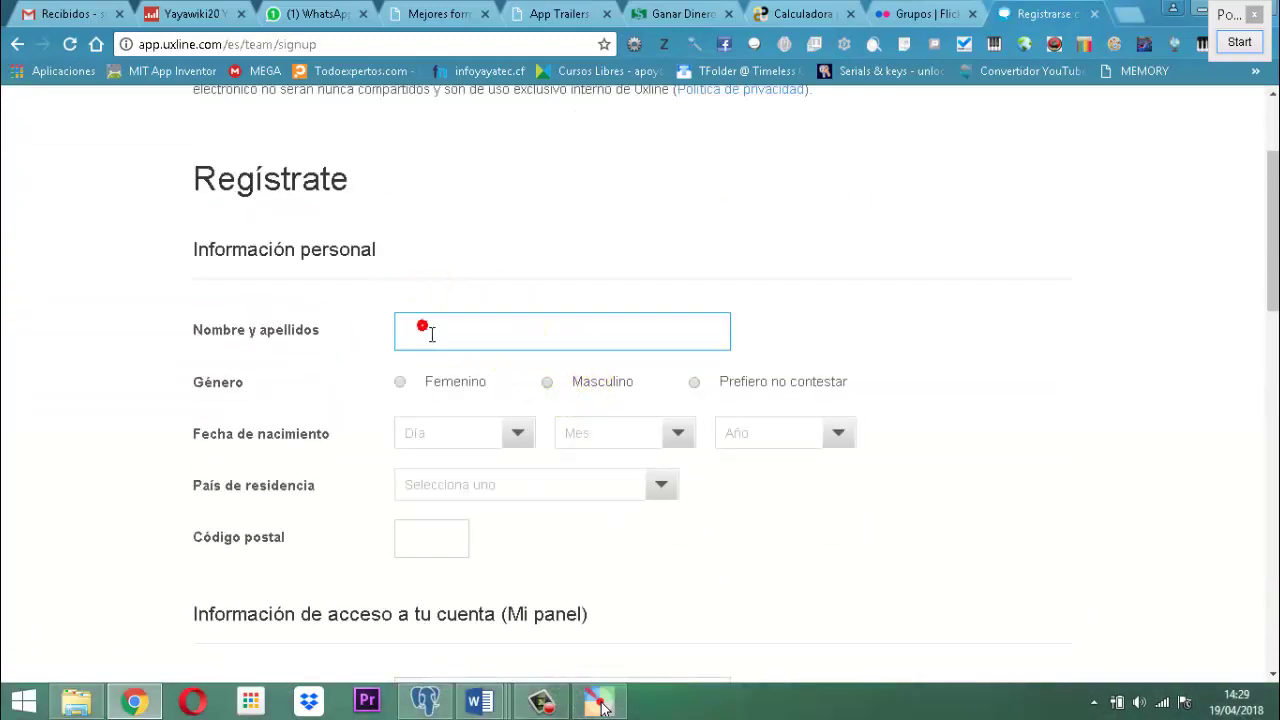
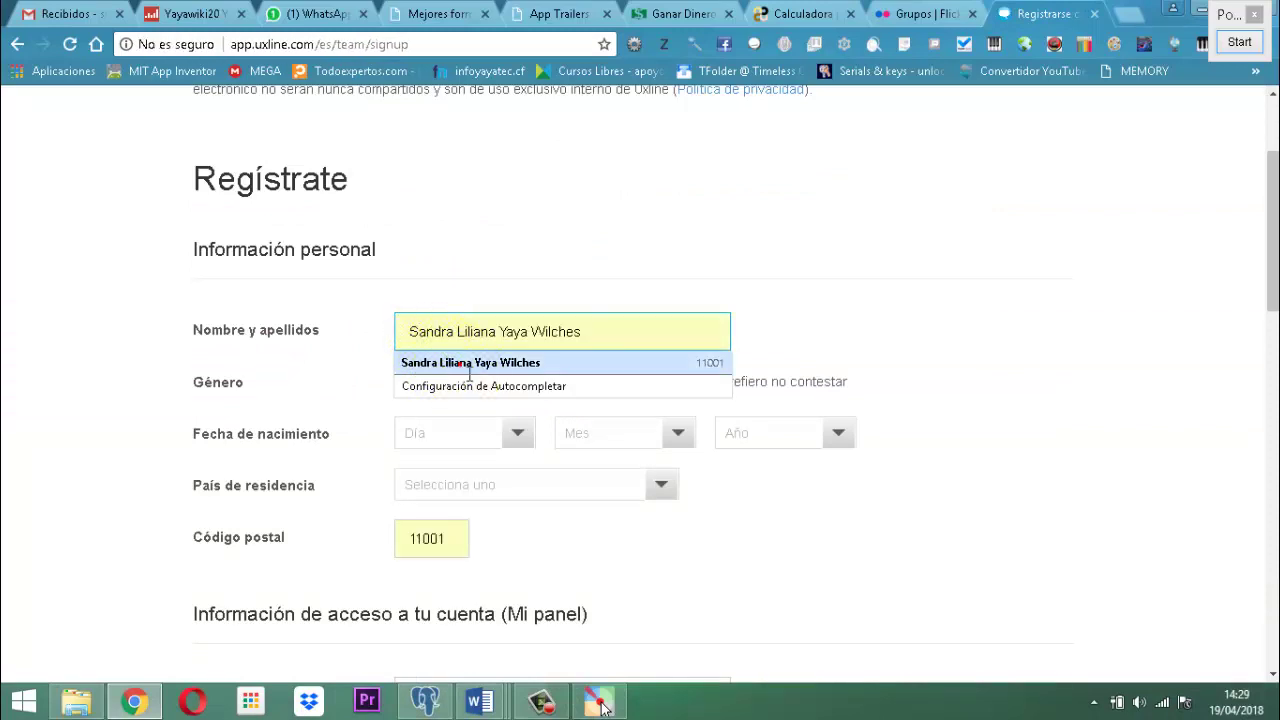
left_click(460, 366)
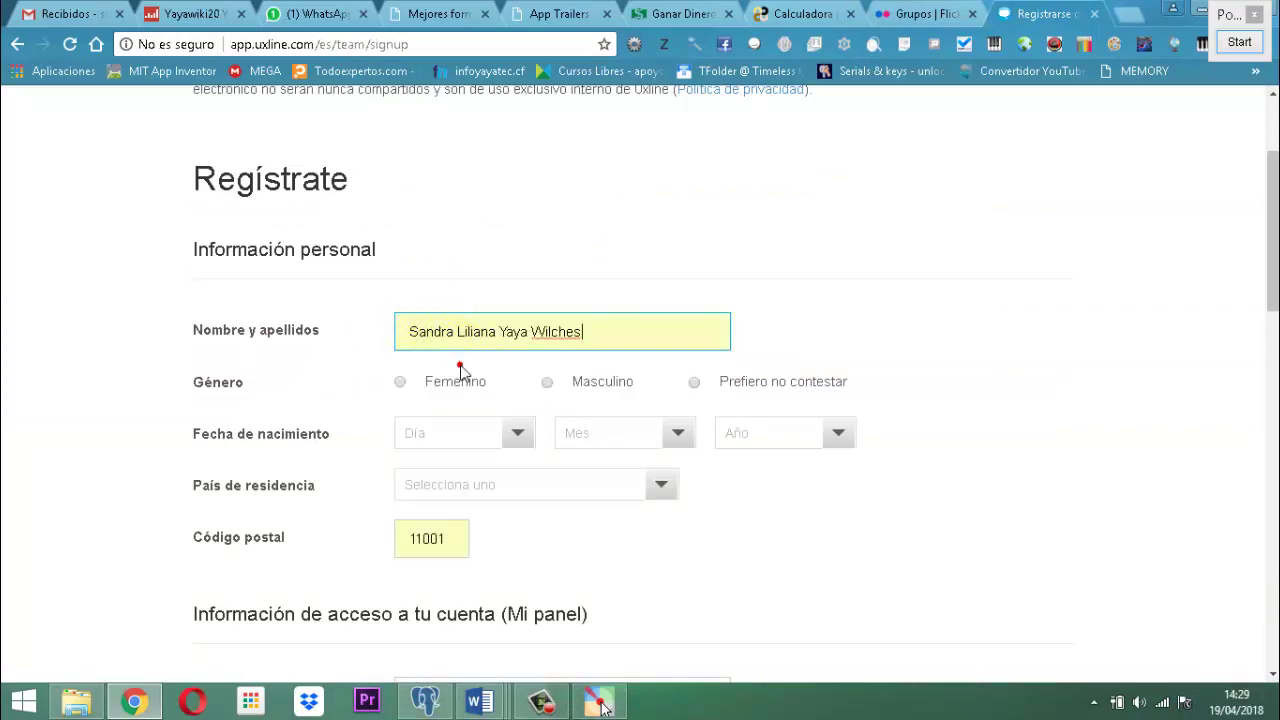
left_click(400, 382)
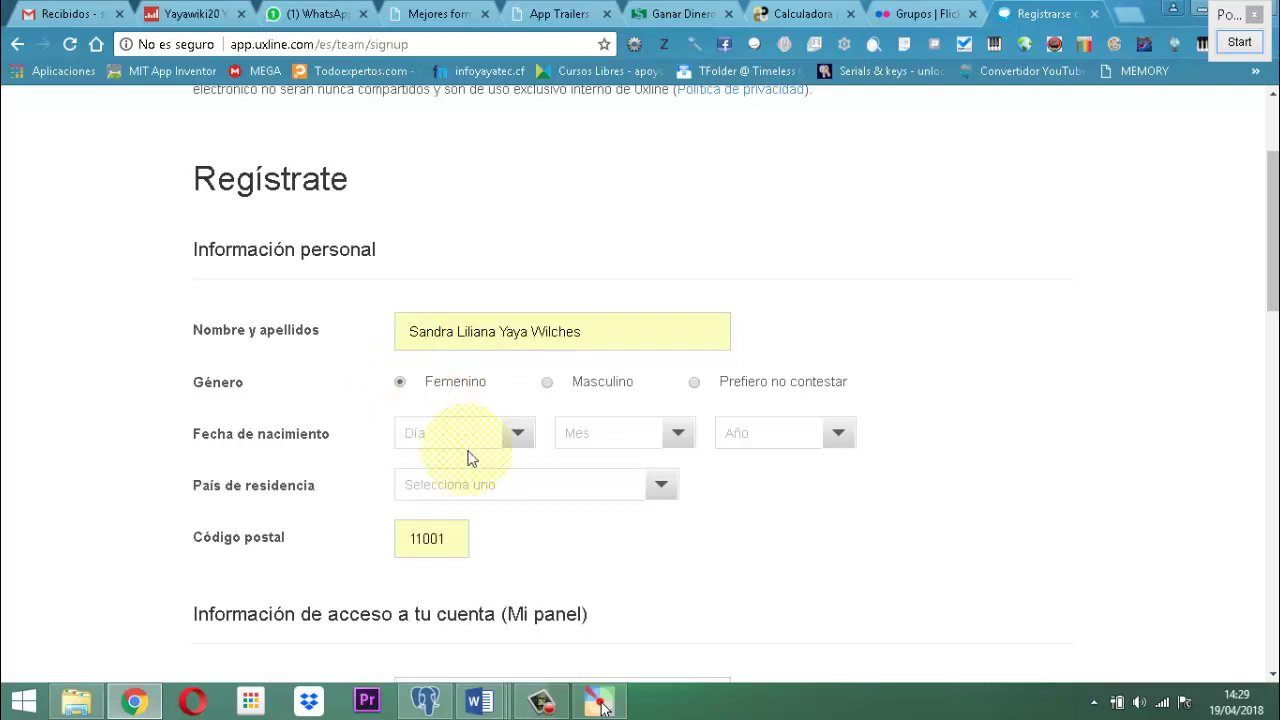
left_click(517, 433)
scroll(485, 513, "down", 5)
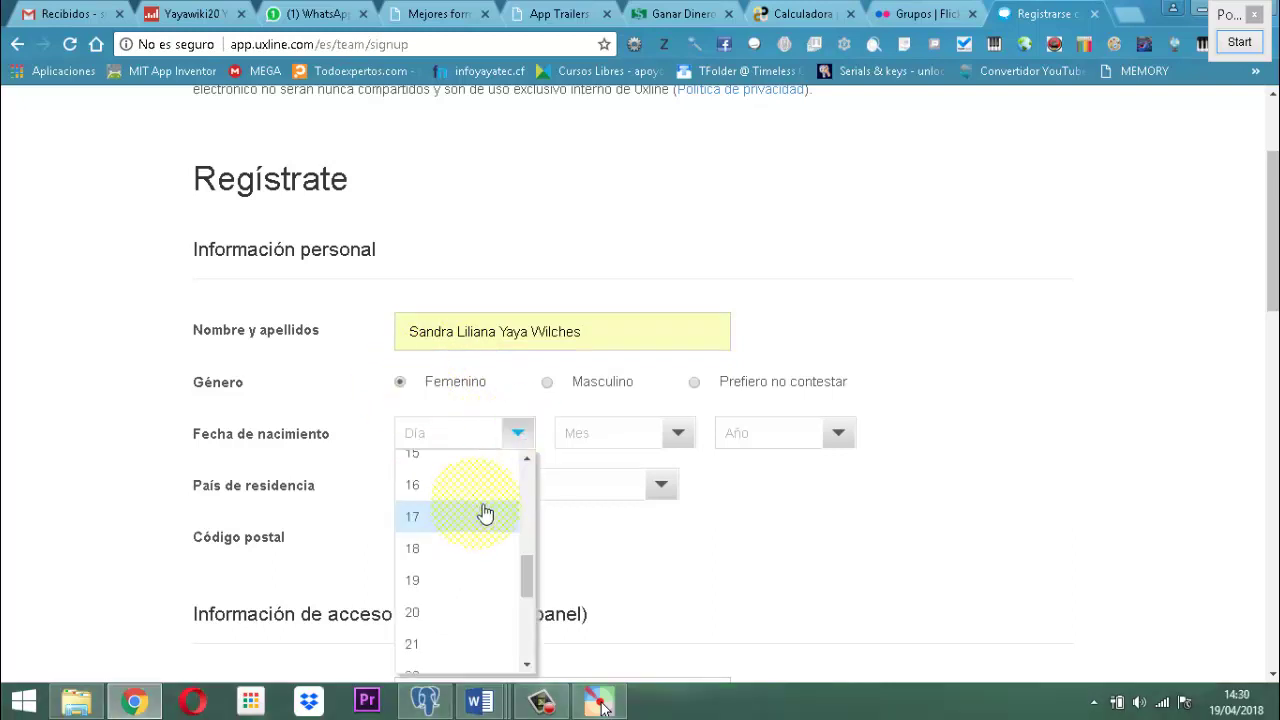
scroll(485, 513, "down", 7)
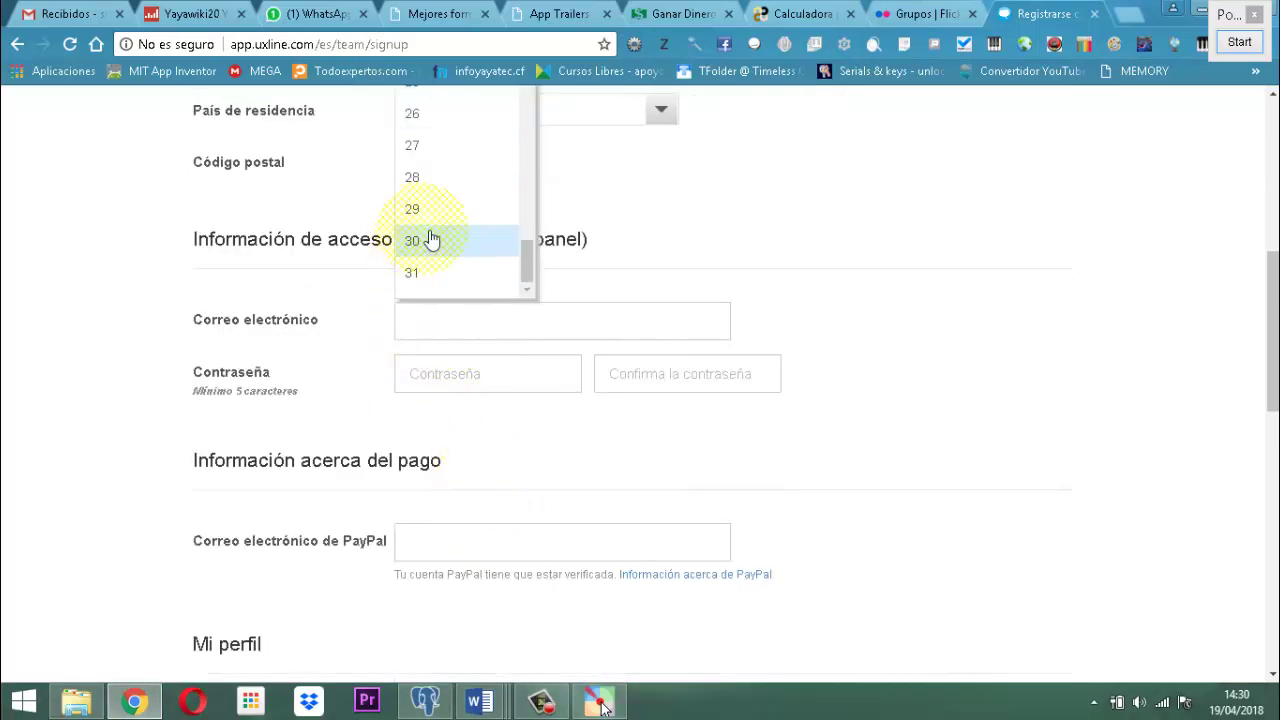
scroll(430, 240, "up", 5)
scroll(440, 272, "down", 2)
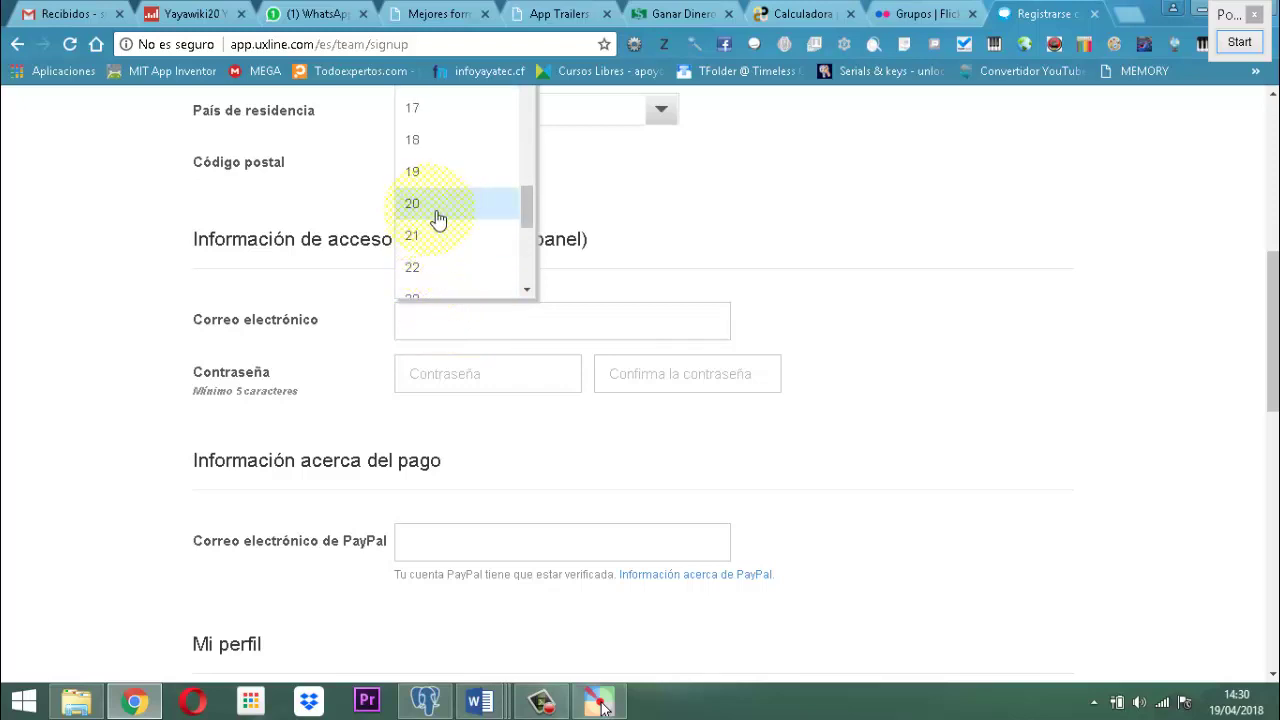
left_click(438, 218)
scroll(912, 228, "up", 1)
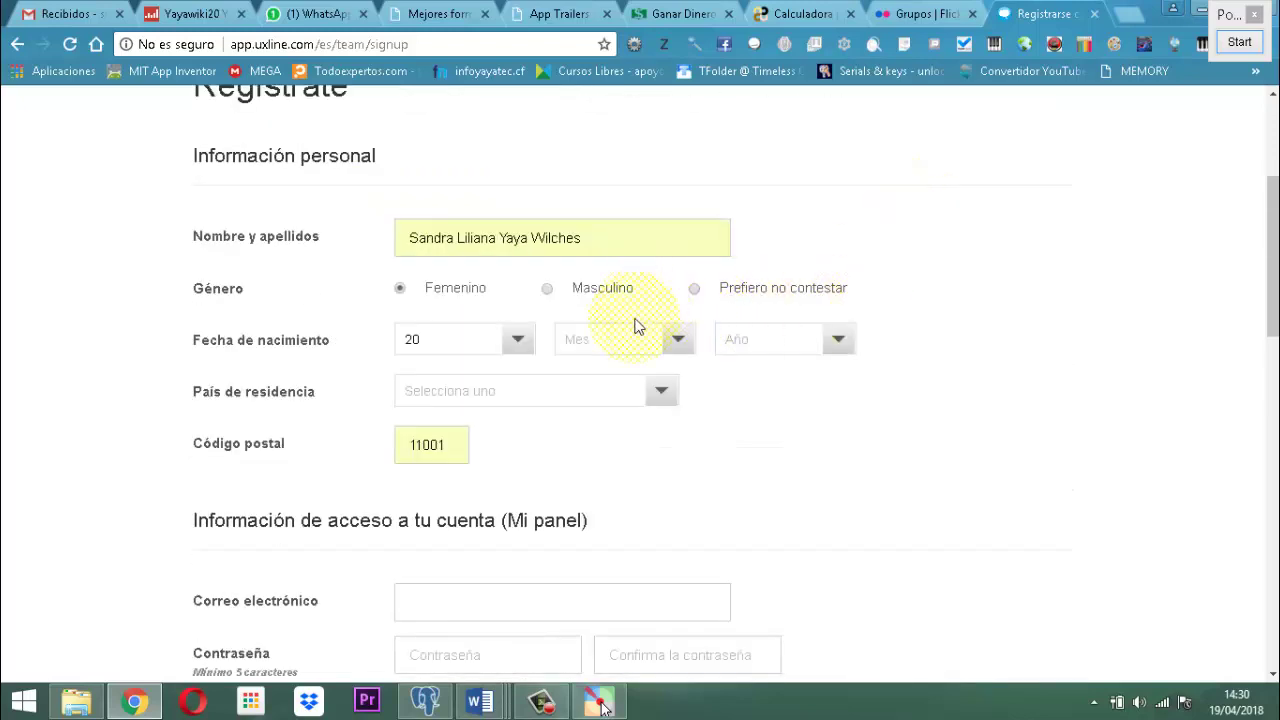
left_click(680, 339)
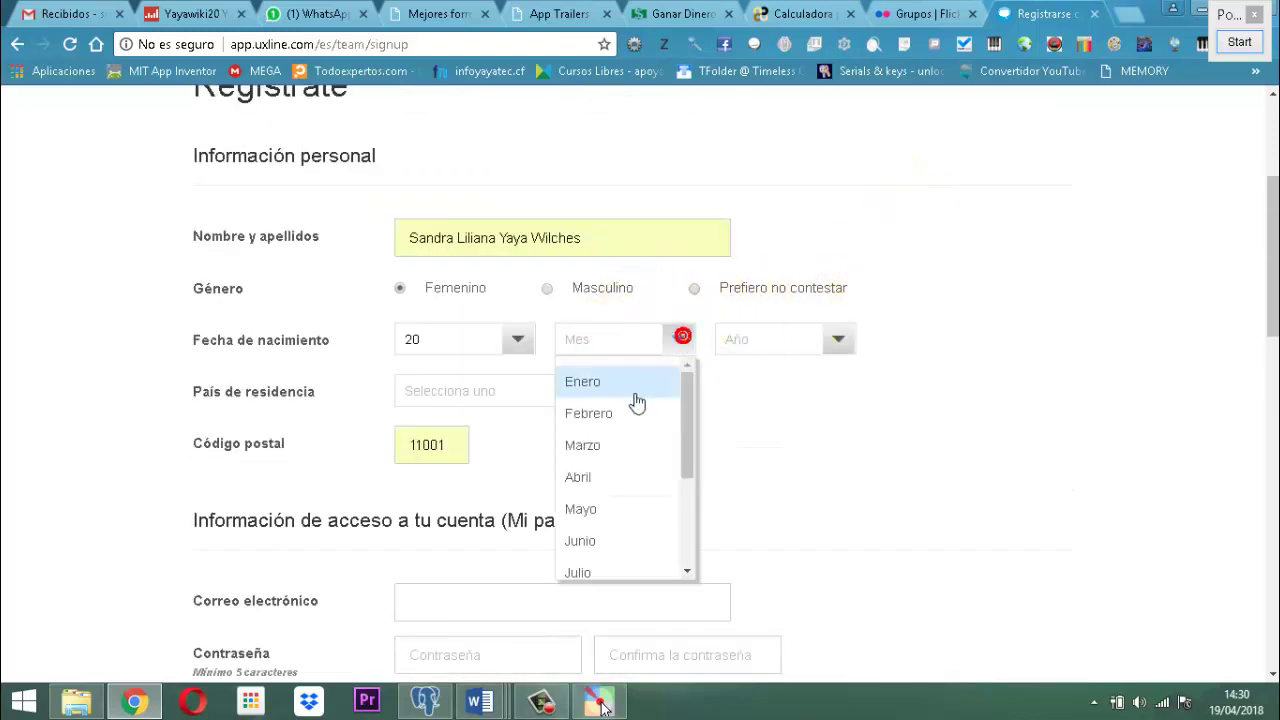
left_click(582, 477)
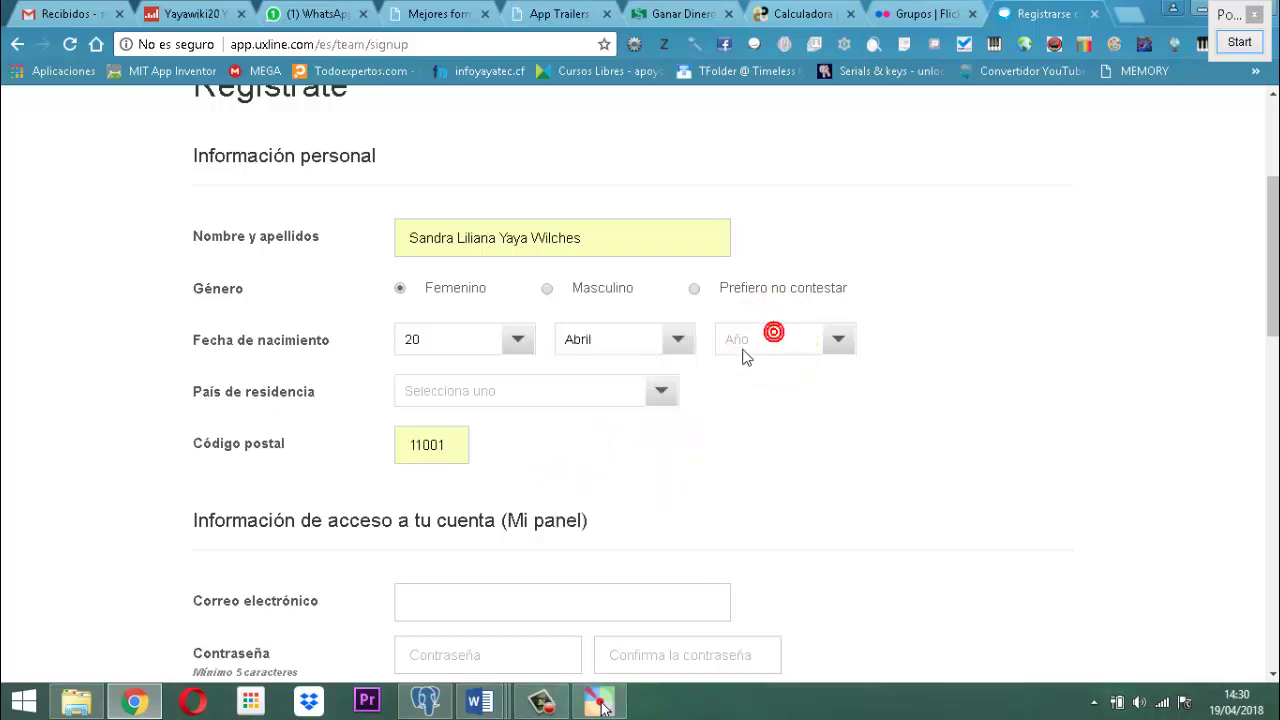
left_click(755, 345)
scroll(775, 466, "down", 5)
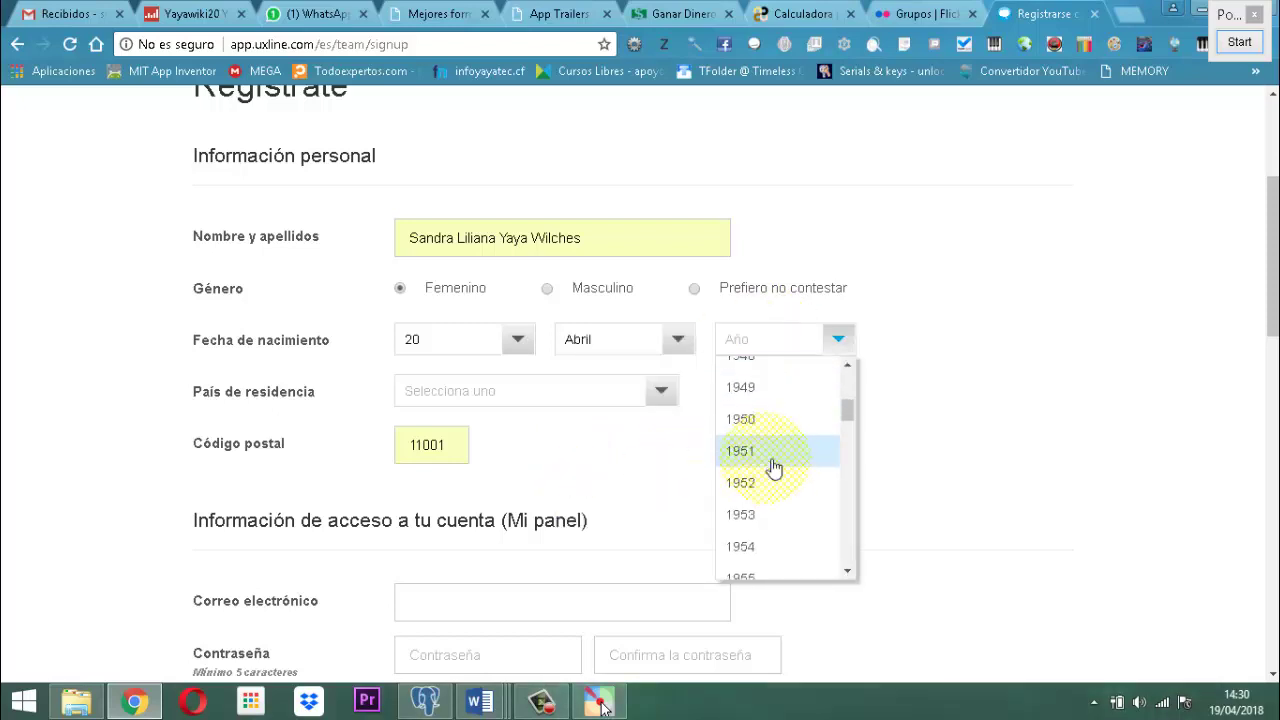
scroll(776, 466, "down", 2)
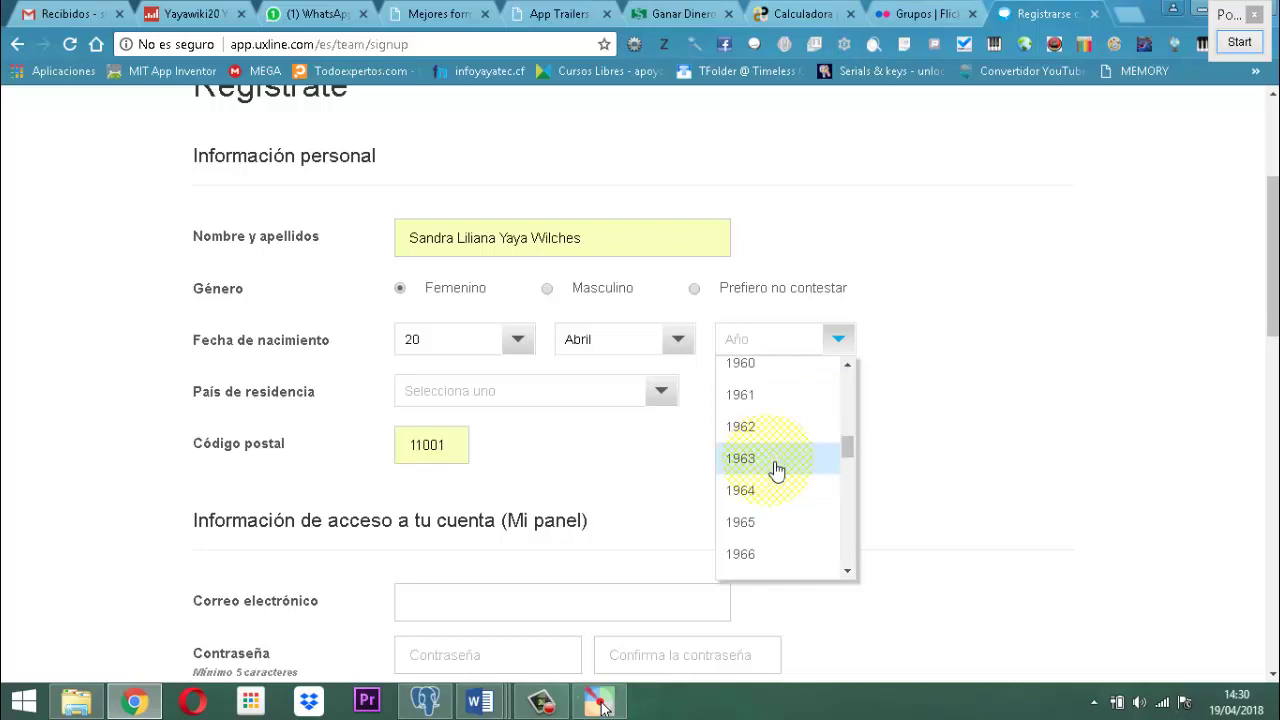
left_click(758, 521)
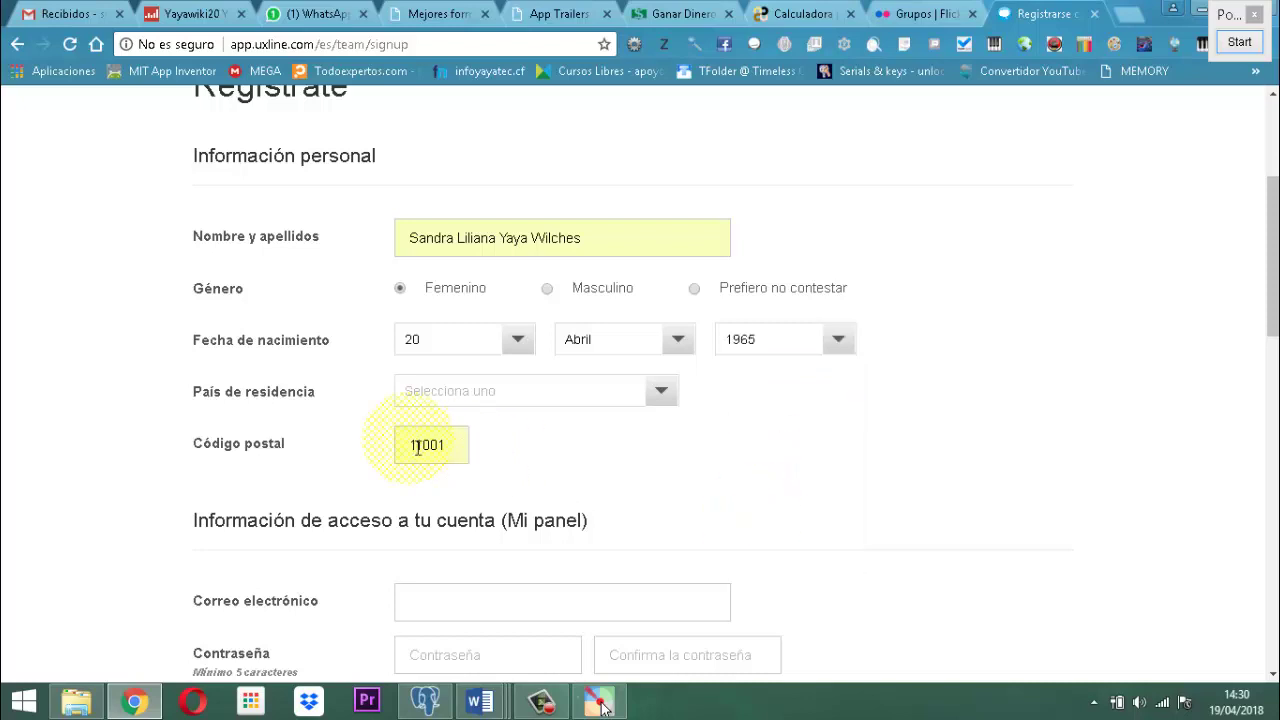
Choose Colombia as the country of residence.
left_click(651, 400)
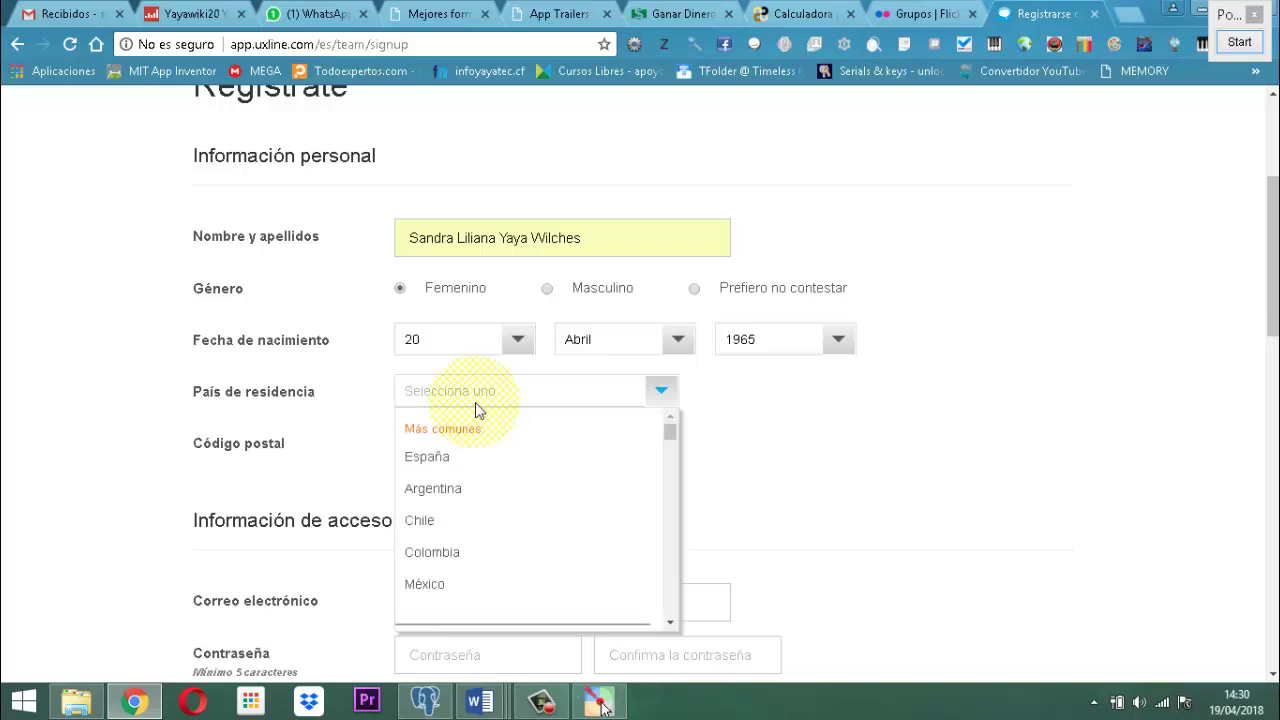
left_click(465, 558)
scroll(740, 480, "down", 2)
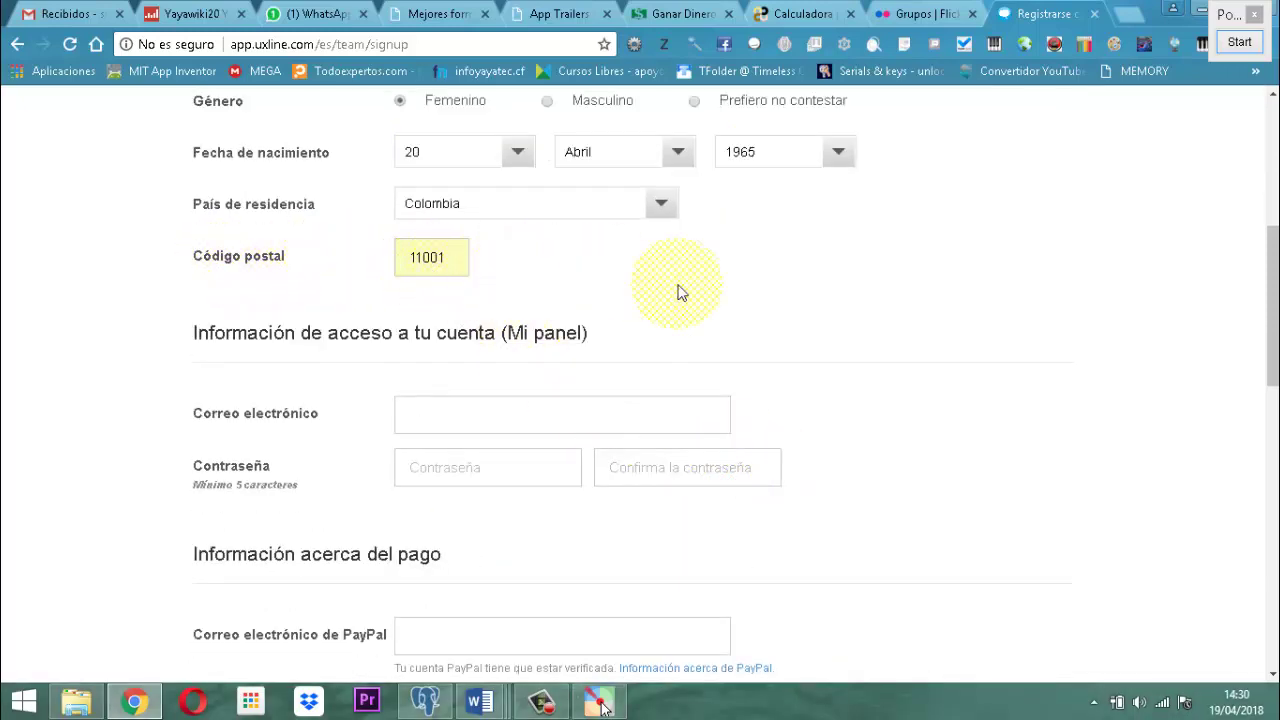
scroll(690, 320, "down", 1)
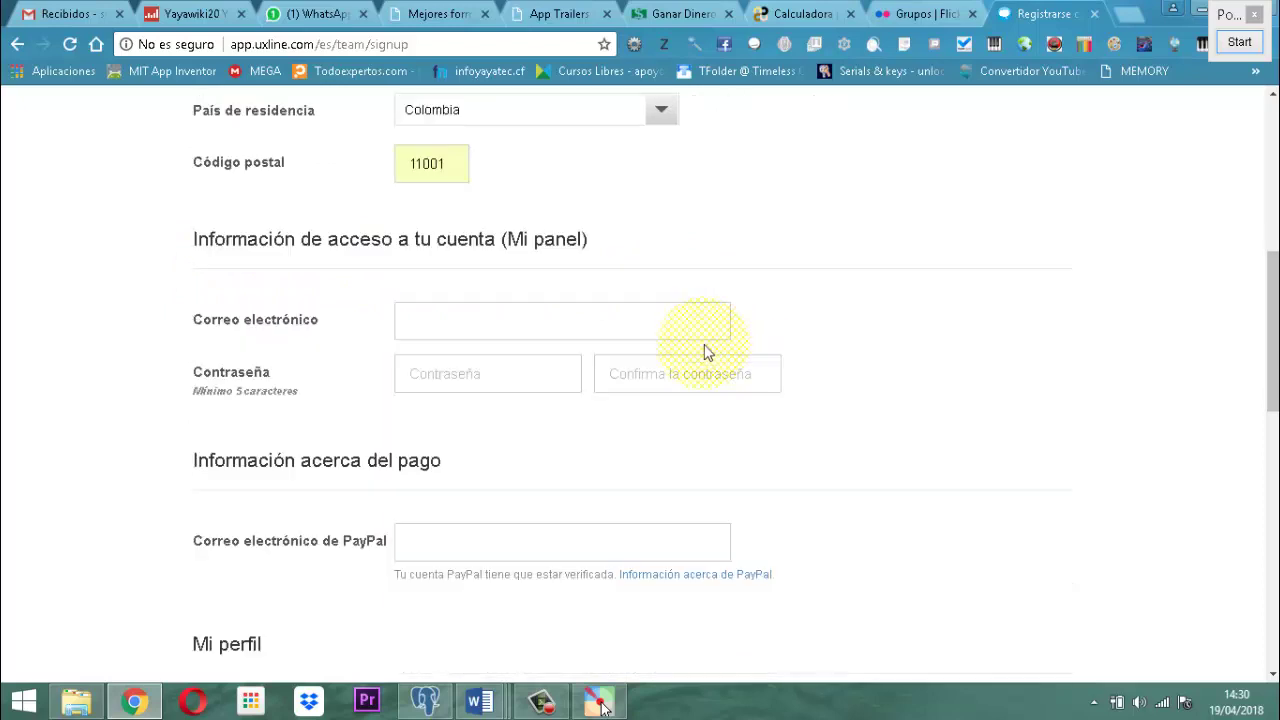
left_click(417, 337)
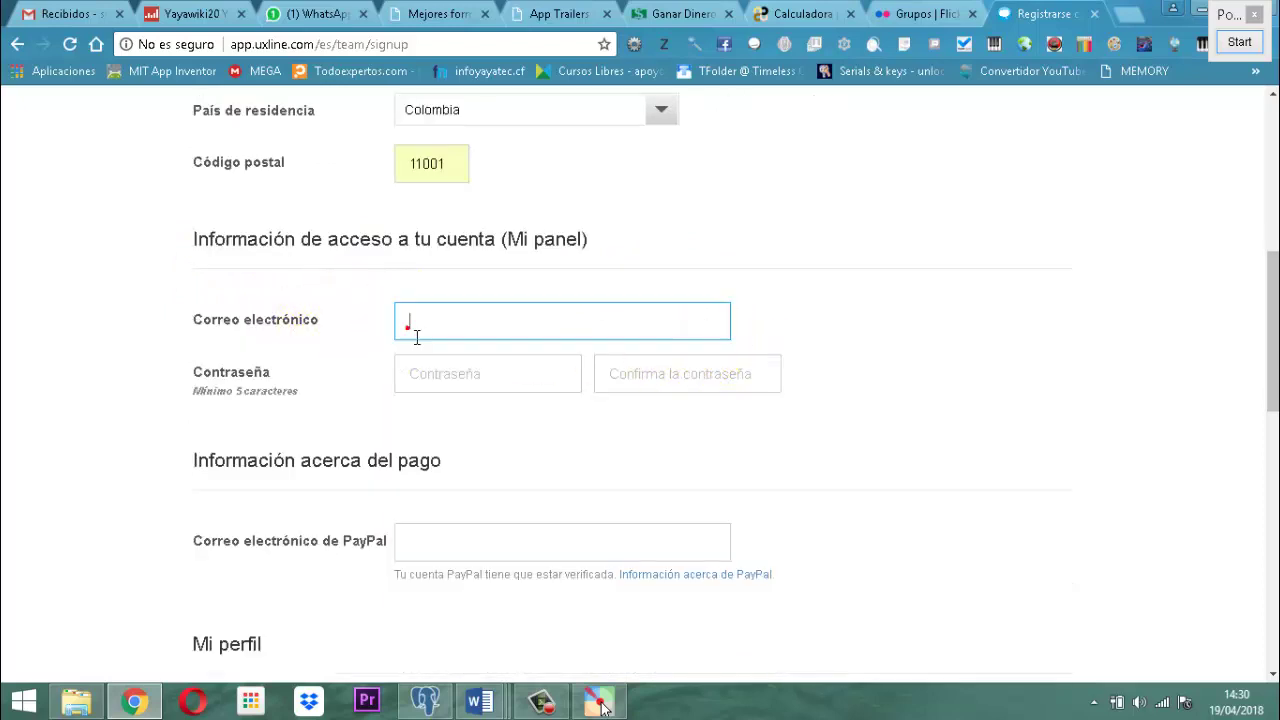
Enter the account e-mail and password in both password boxes, and tick Español as mother tongue.
left_click(517, 342)
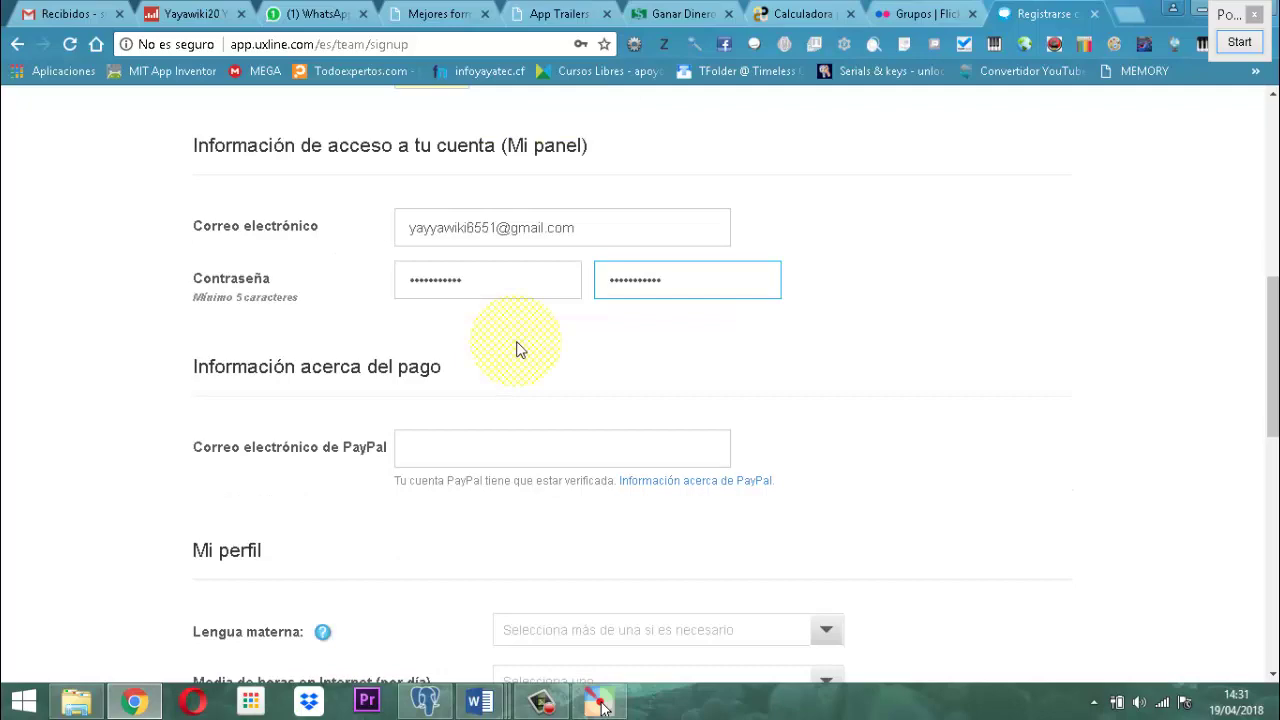
scroll(548, 360, "down", 3)
scroll(612, 372, "up", 1)
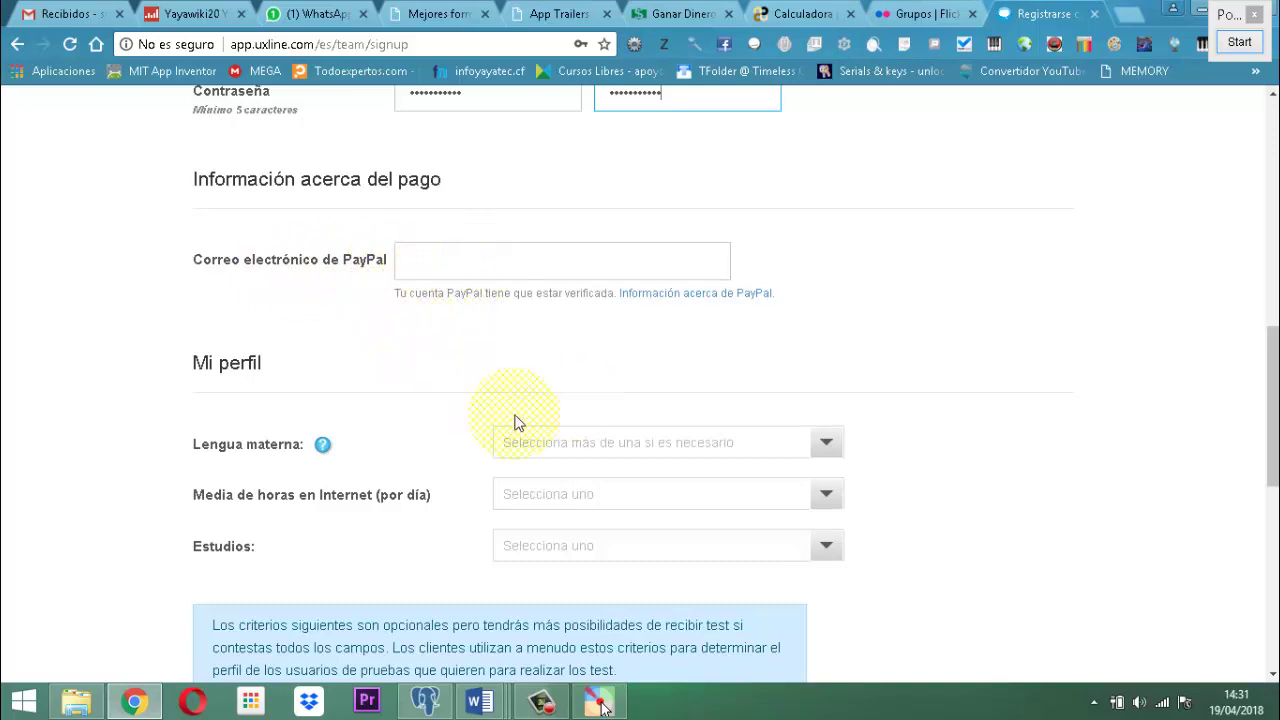
left_click(826, 443)
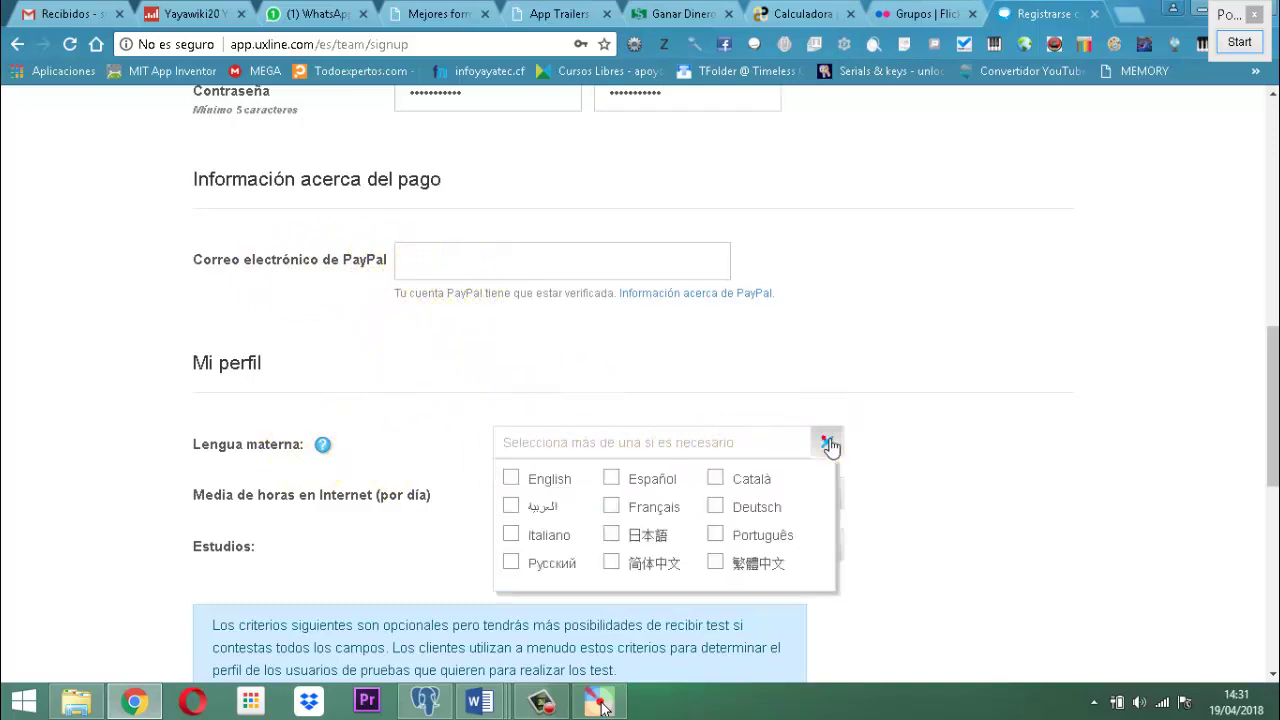
left_click(614, 478)
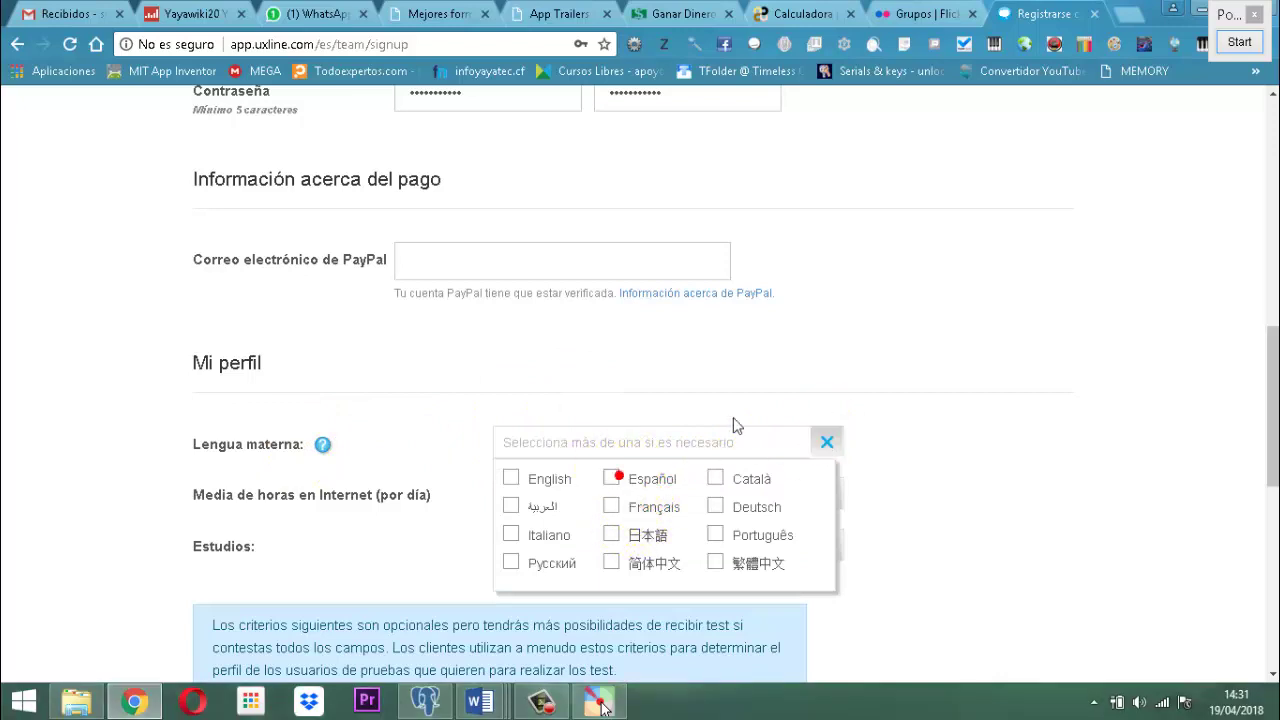
left_click(614, 479)
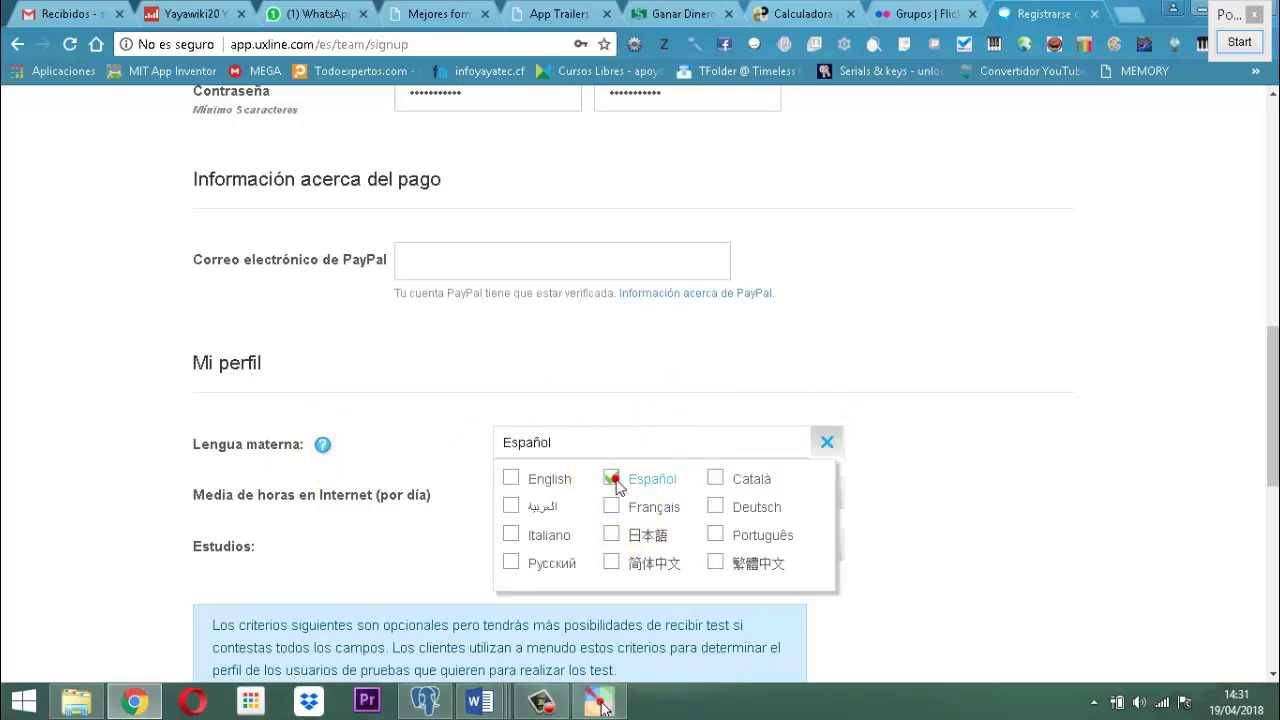
scroll(740, 430, "down", 1)
left_click(899, 338)
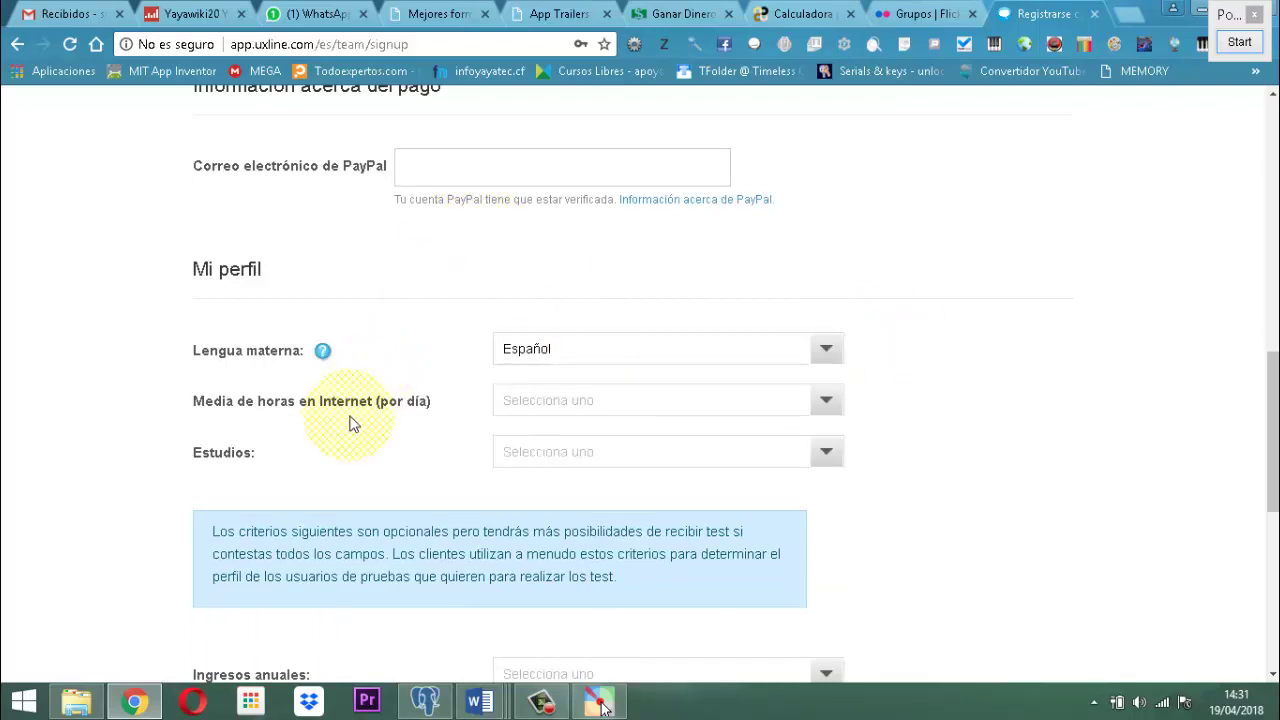
Pick '30 min. - 3 horas' for internet hours, 'Universitarios' for studies and 'Prefiero no contestar' for income.
left_click(830, 404)
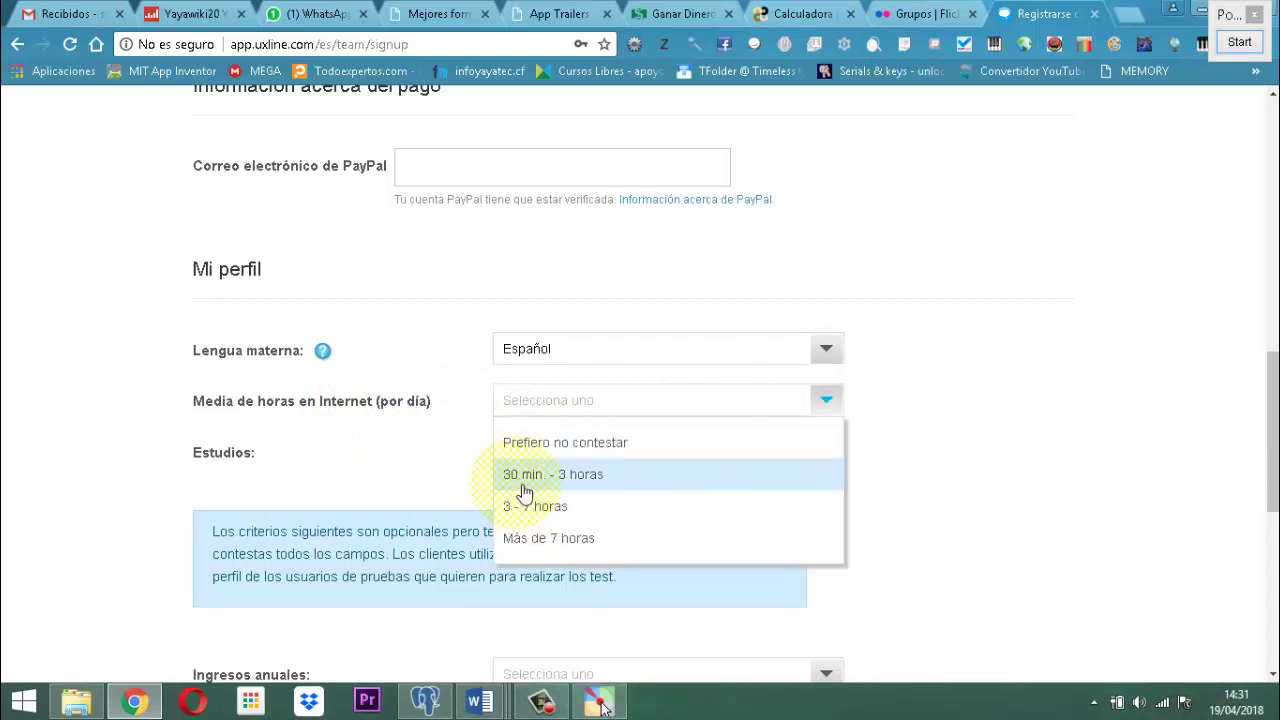
left_click(590, 475)
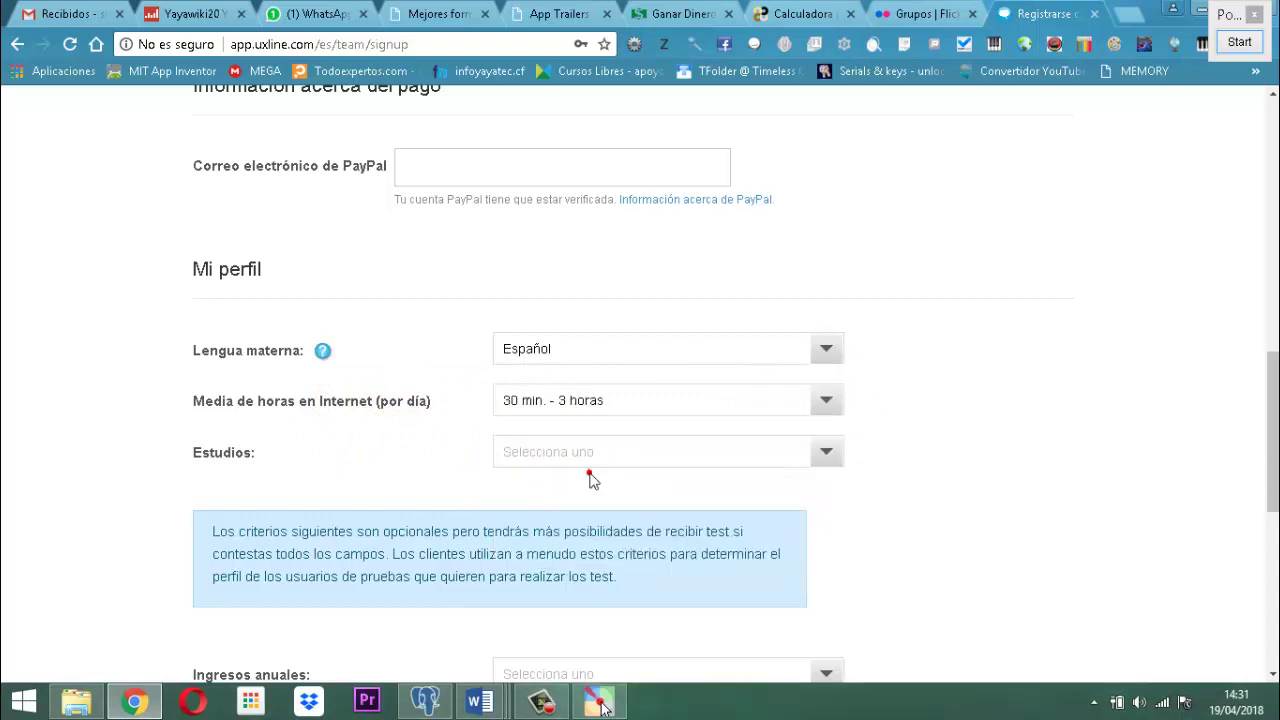
left_click(827, 455)
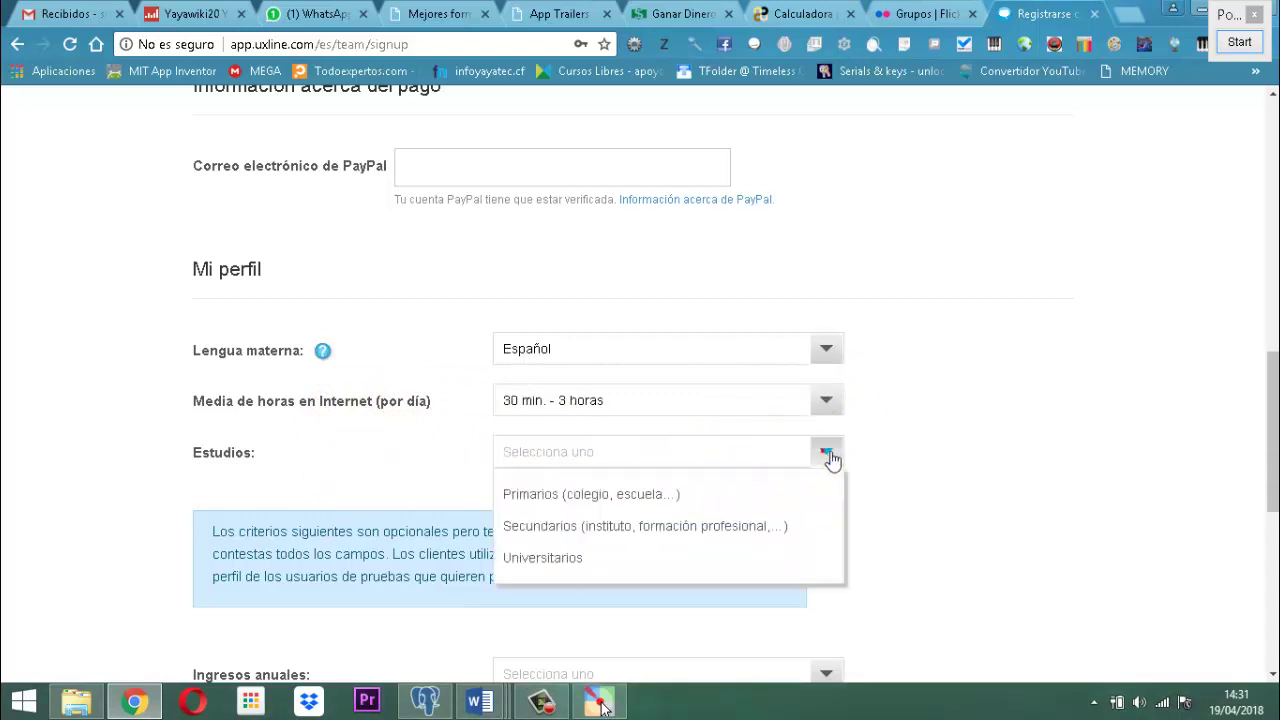
left_click(576, 565)
scroll(979, 517, "down", 3)
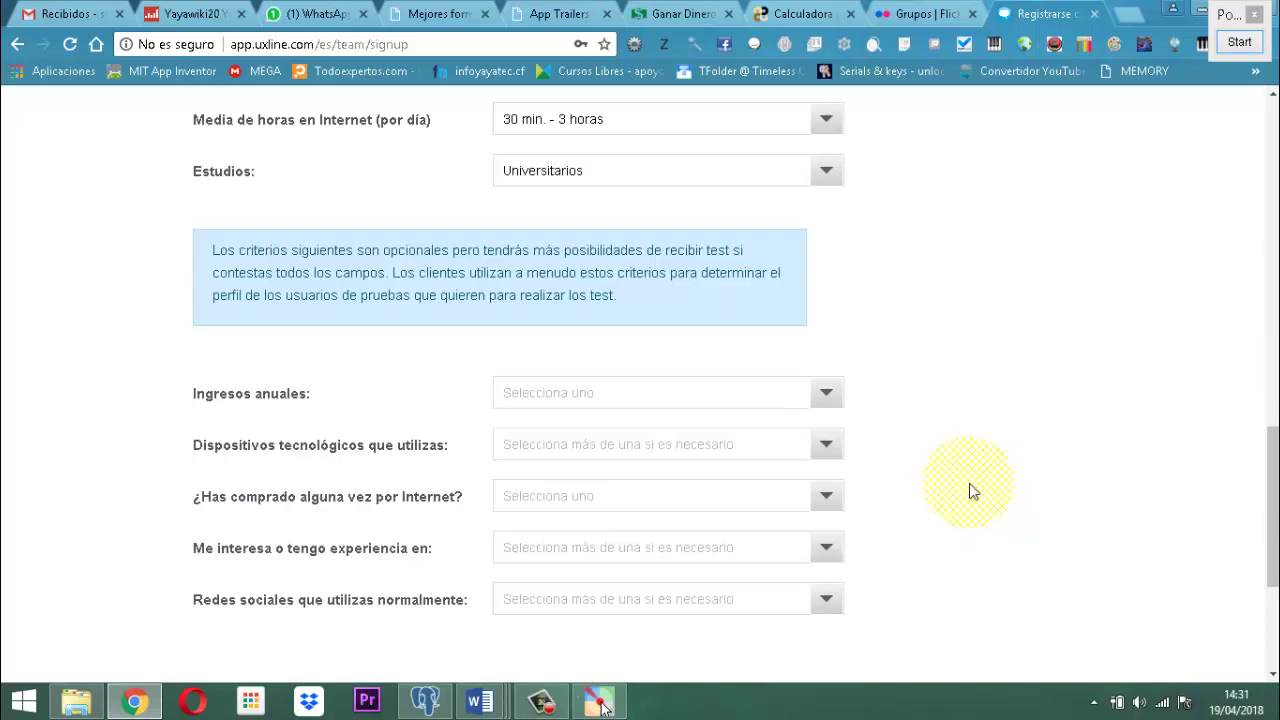
left_click(827, 396)
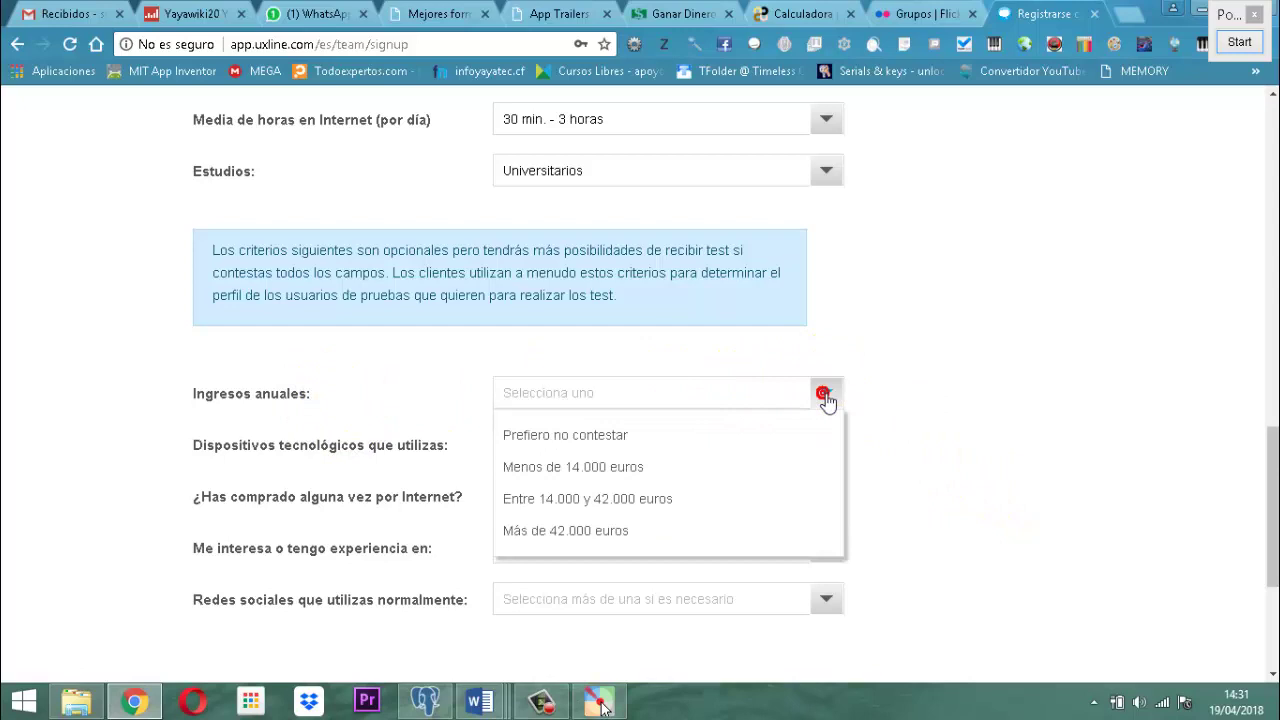
left_click(583, 437)
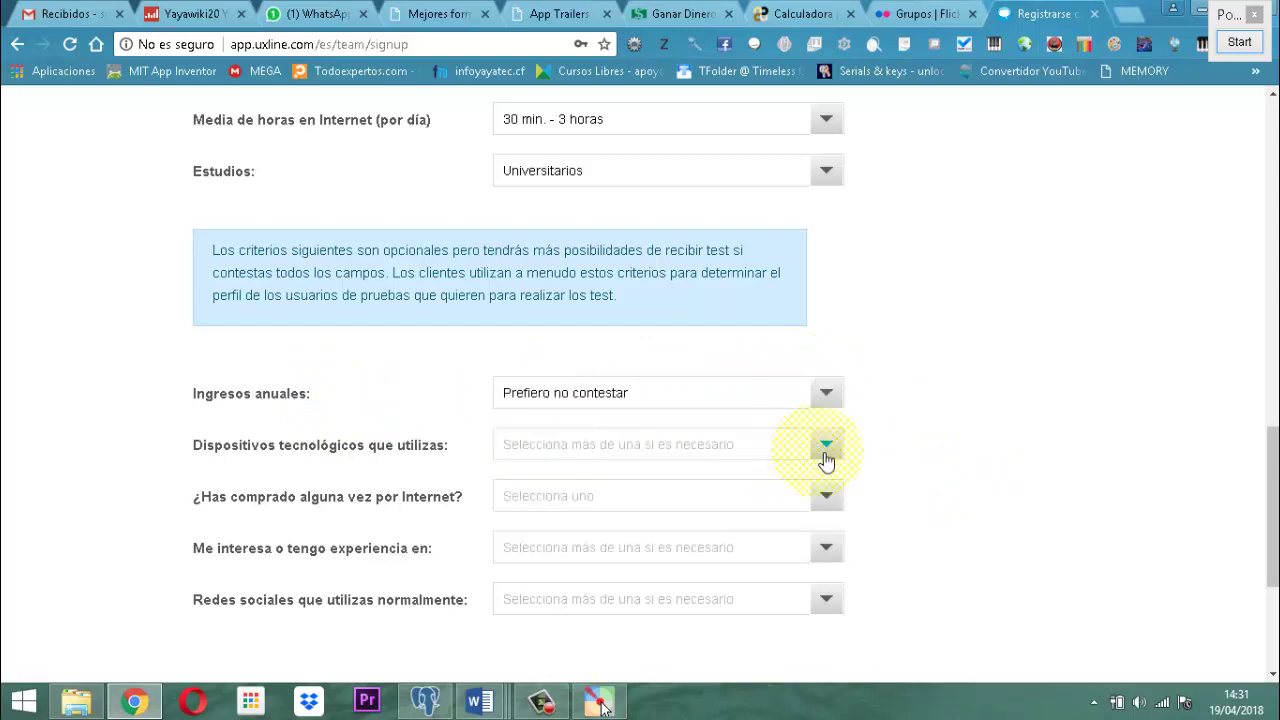
Select Windows, No tengo tableta táctil and Android as the devices used.
left_click(826, 447)
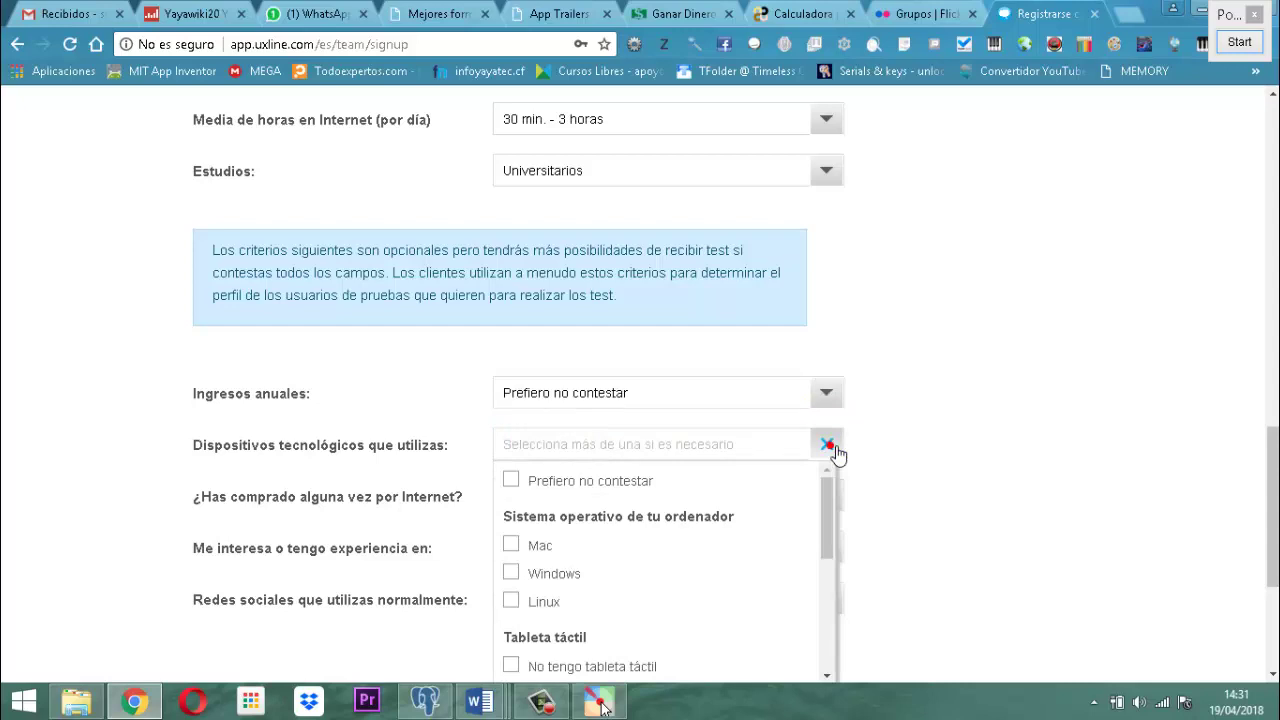
scroll(1100, 466, "down", 1)
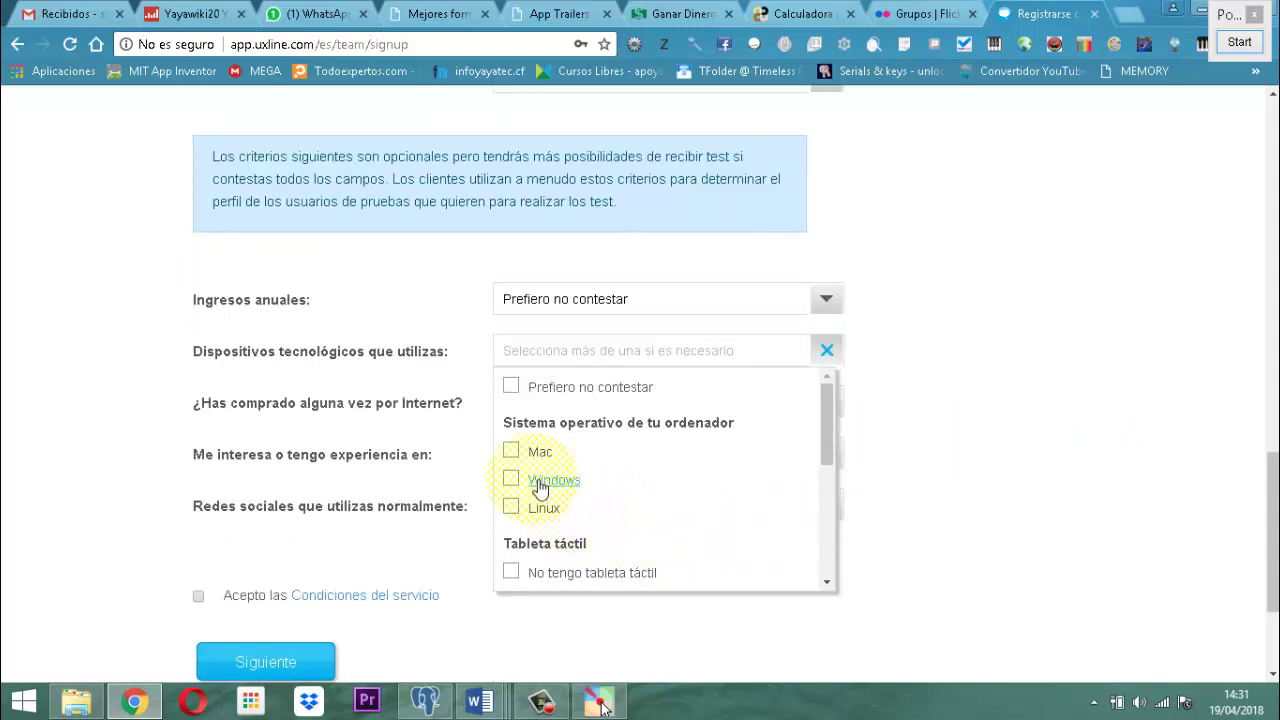
left_click(514, 483)
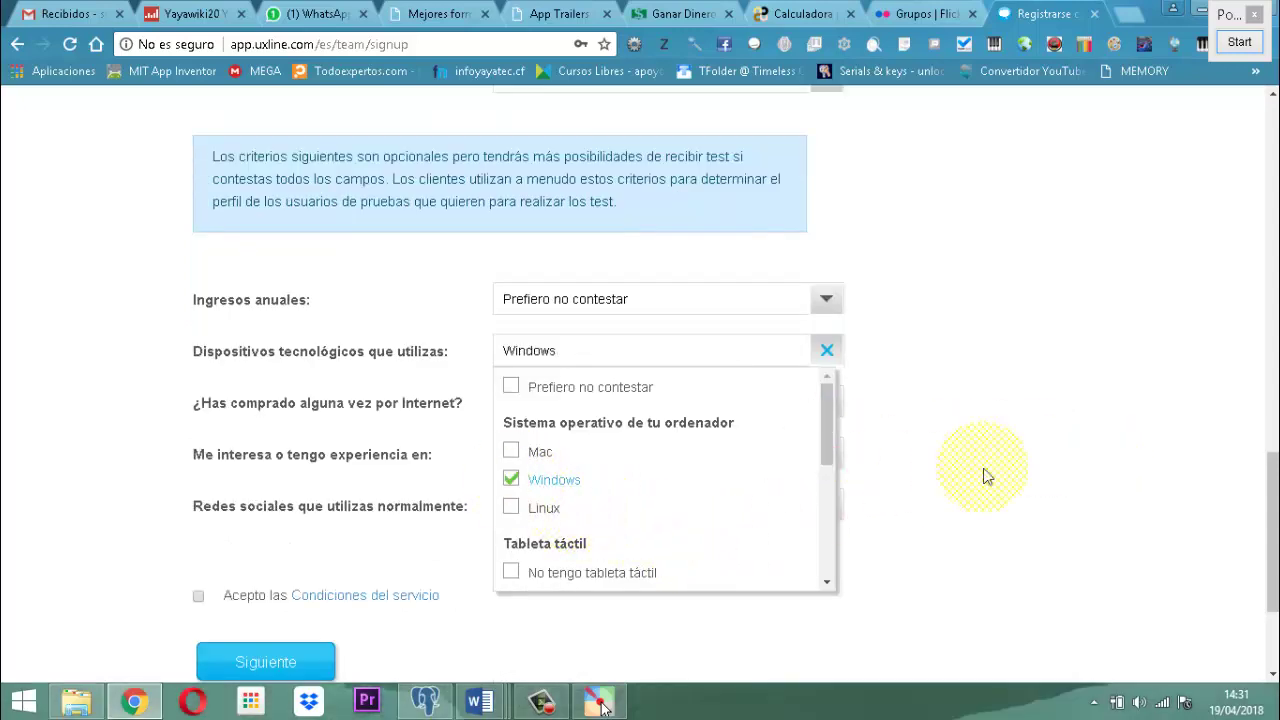
scroll(980, 465, "down", 2)
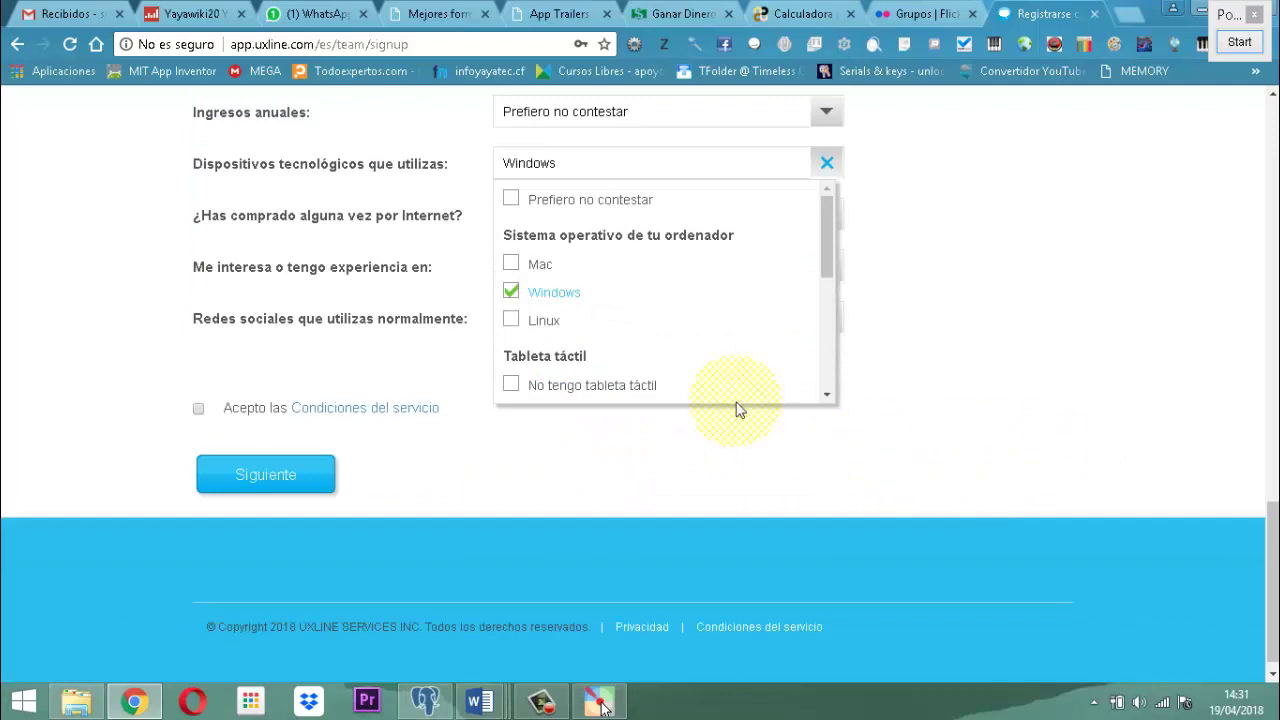
left_click(828, 398)
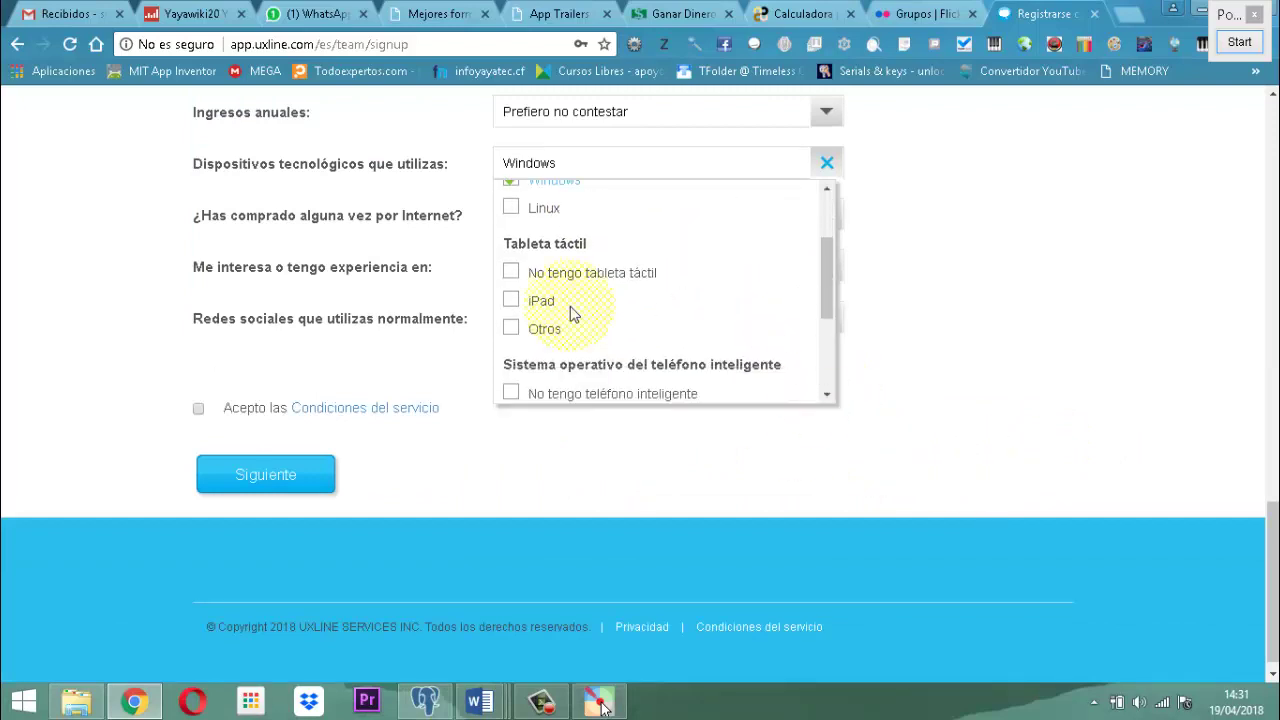
left_click(518, 279)
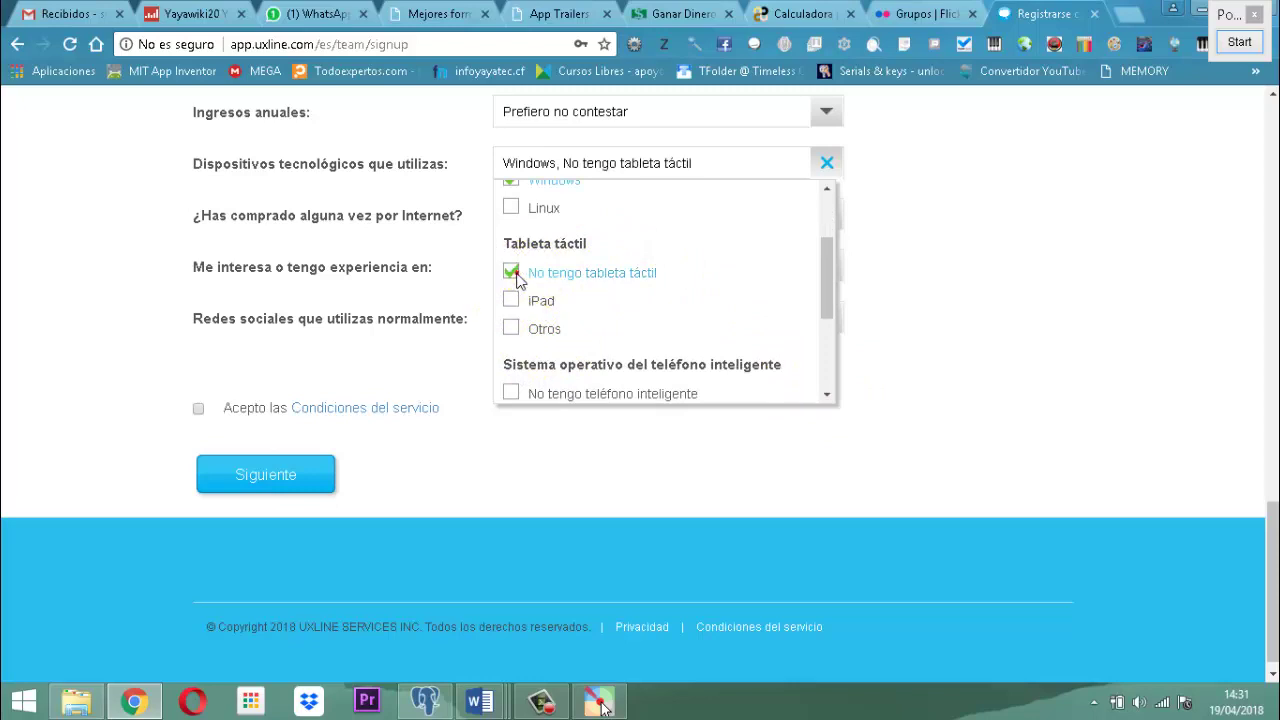
left_click(828, 398)
left_click(828, 398)
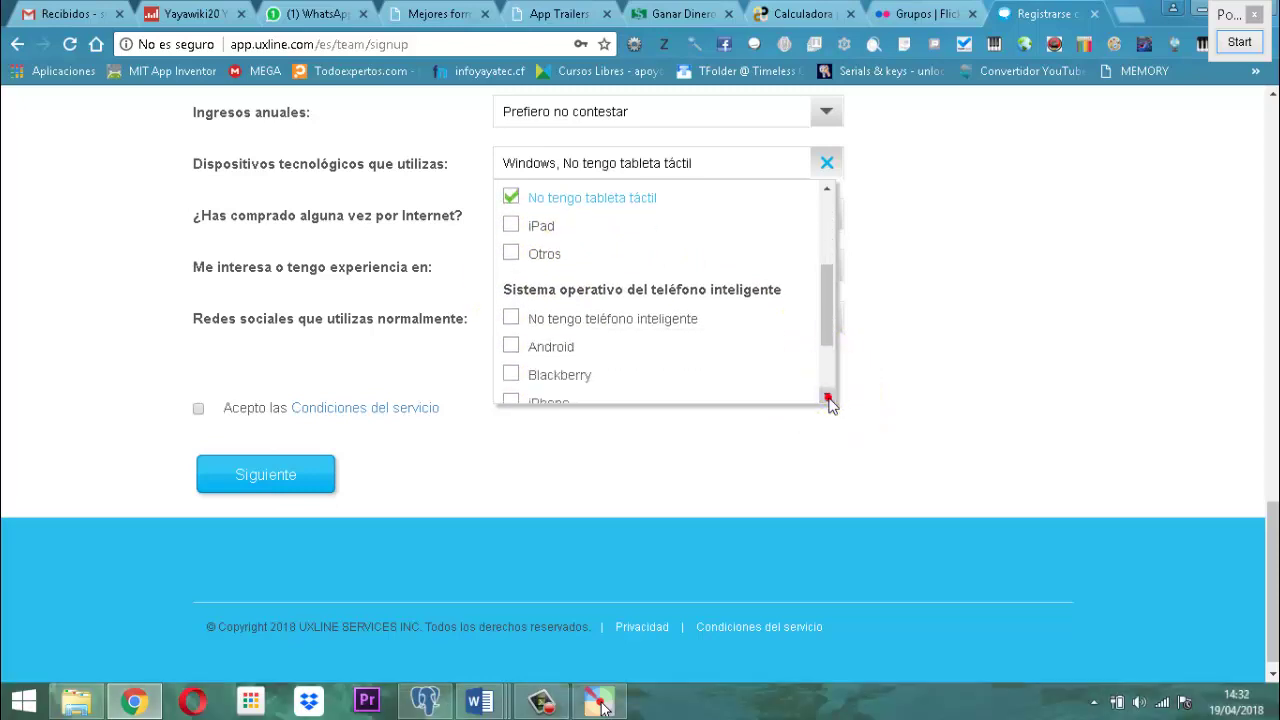
left_click(828, 398)
left_click(510, 308)
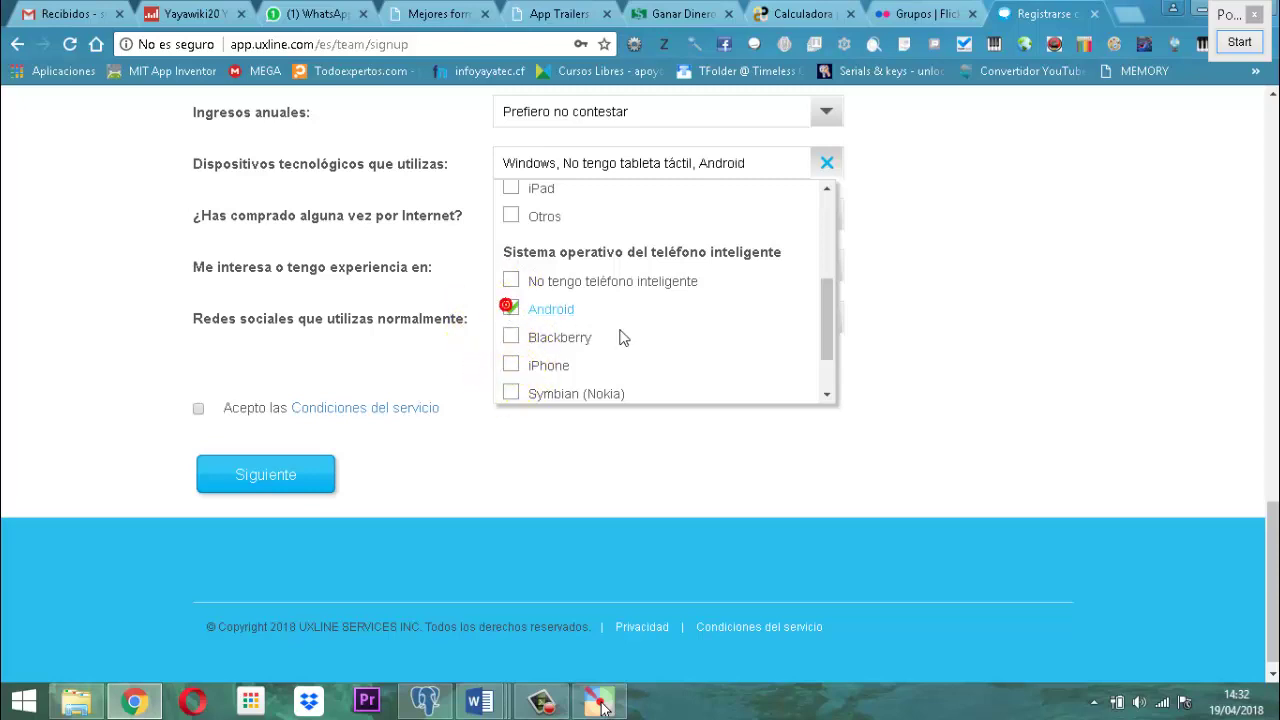
double_click(828, 398)
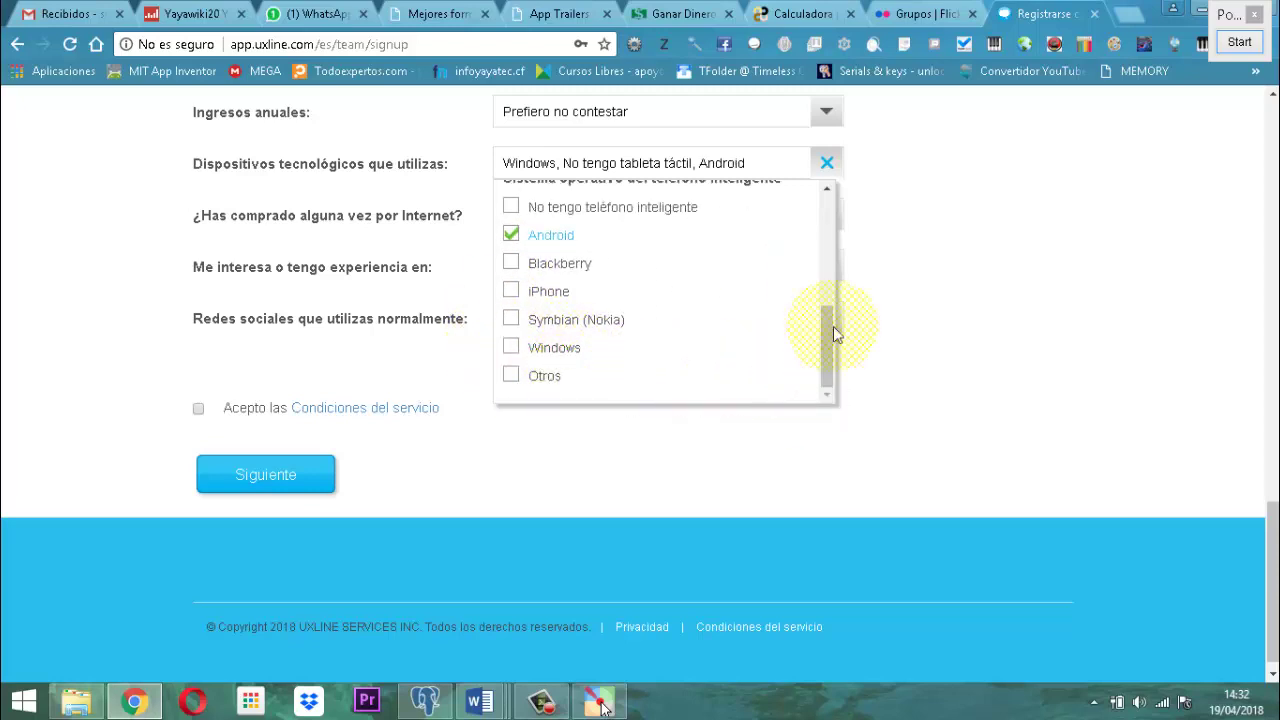
left_click(942, 193)
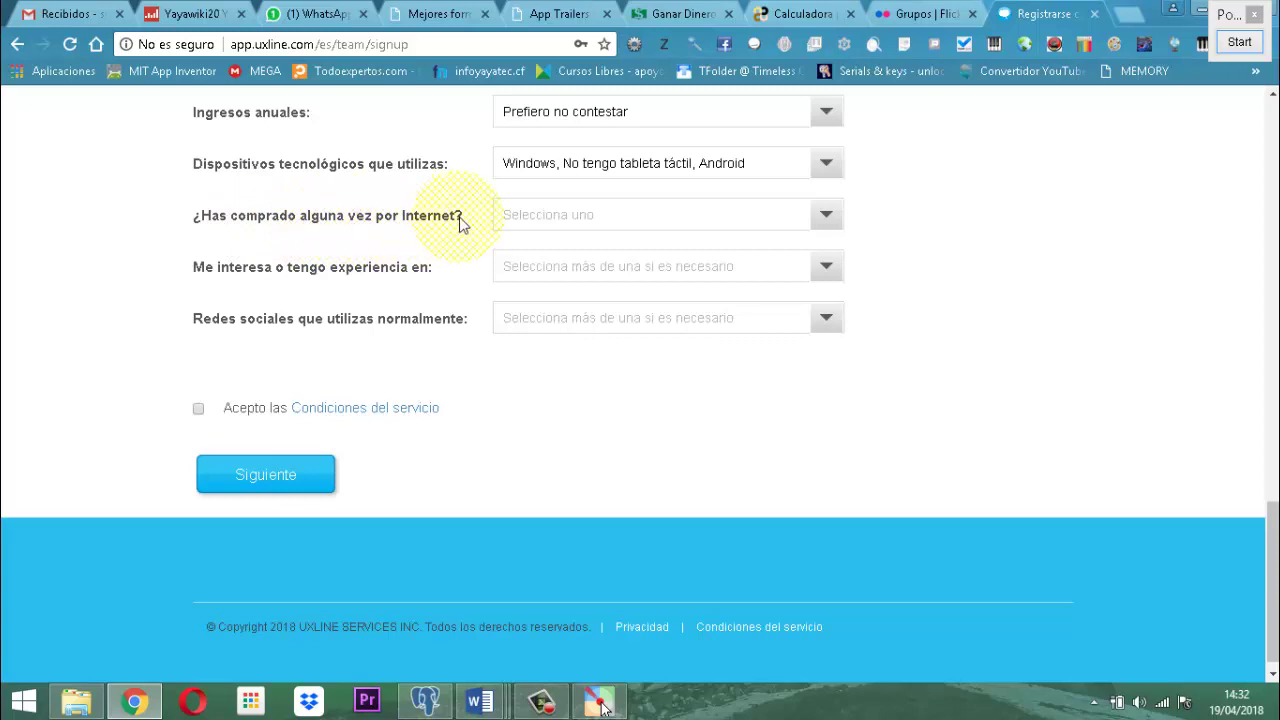
Answer the online-purchase question with 'Prefiero no contestar'.
left_click(836, 220)
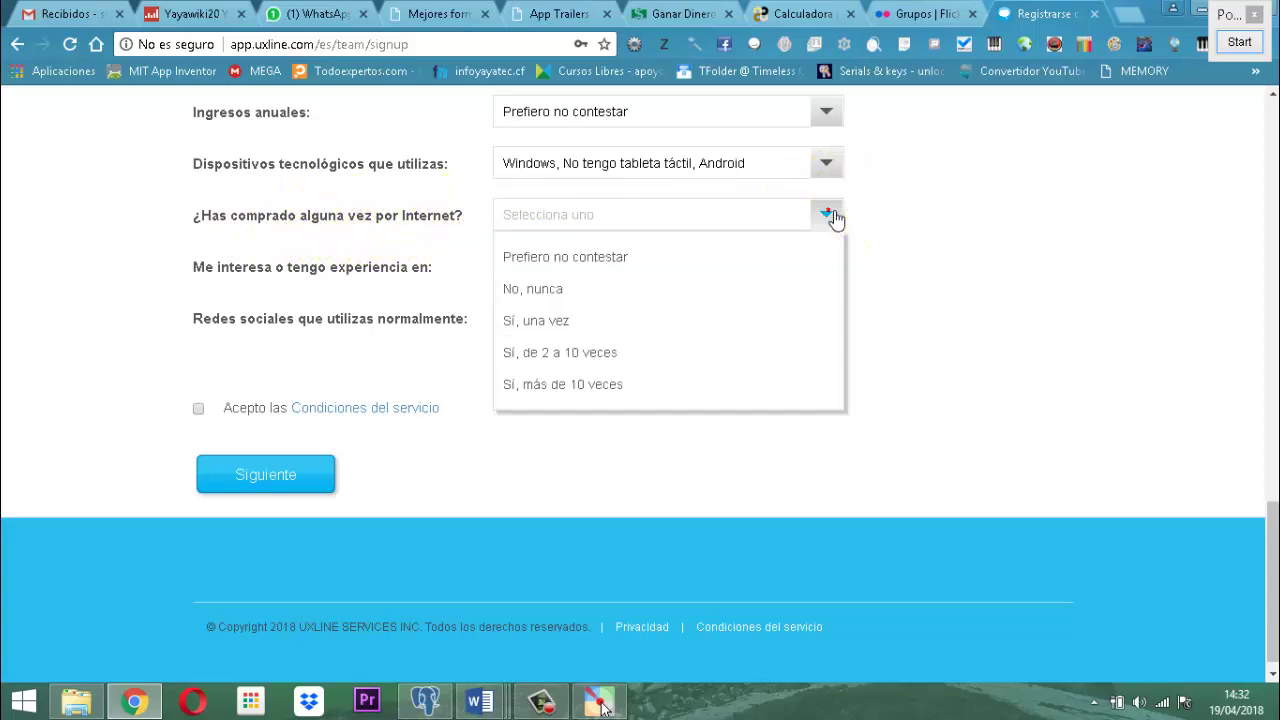
left_click(580, 264)
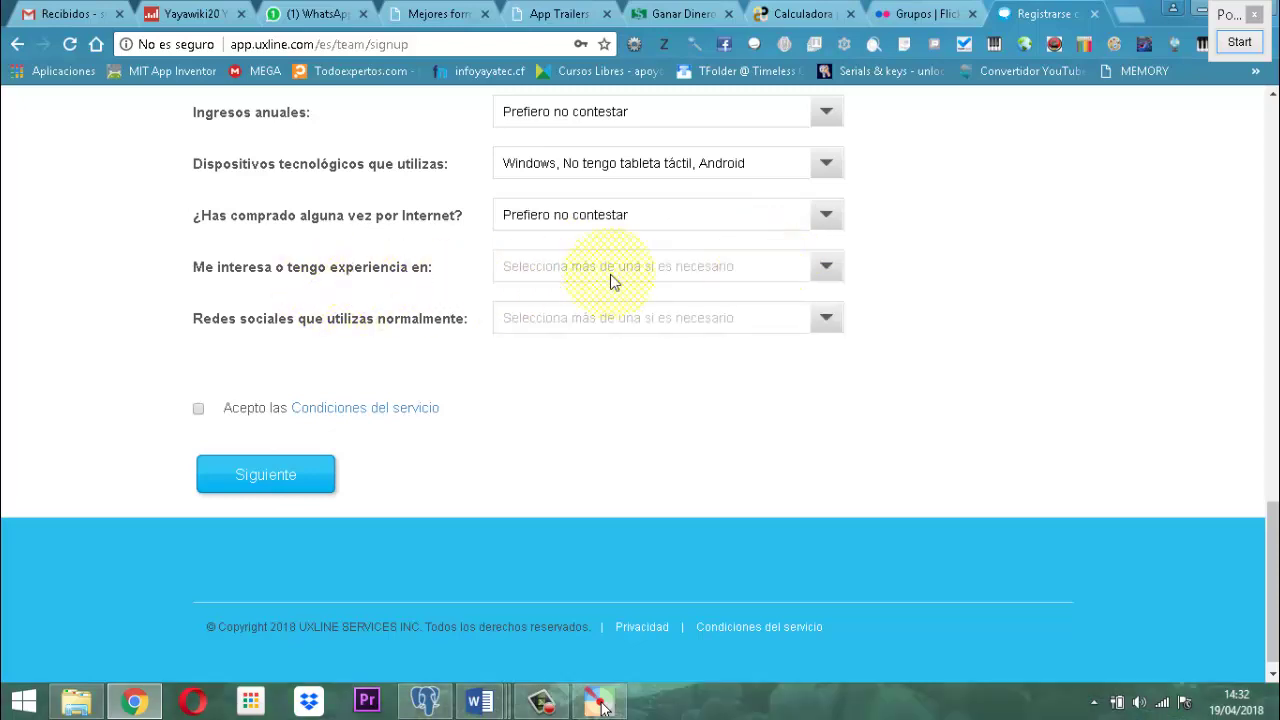
left_click(828, 267)
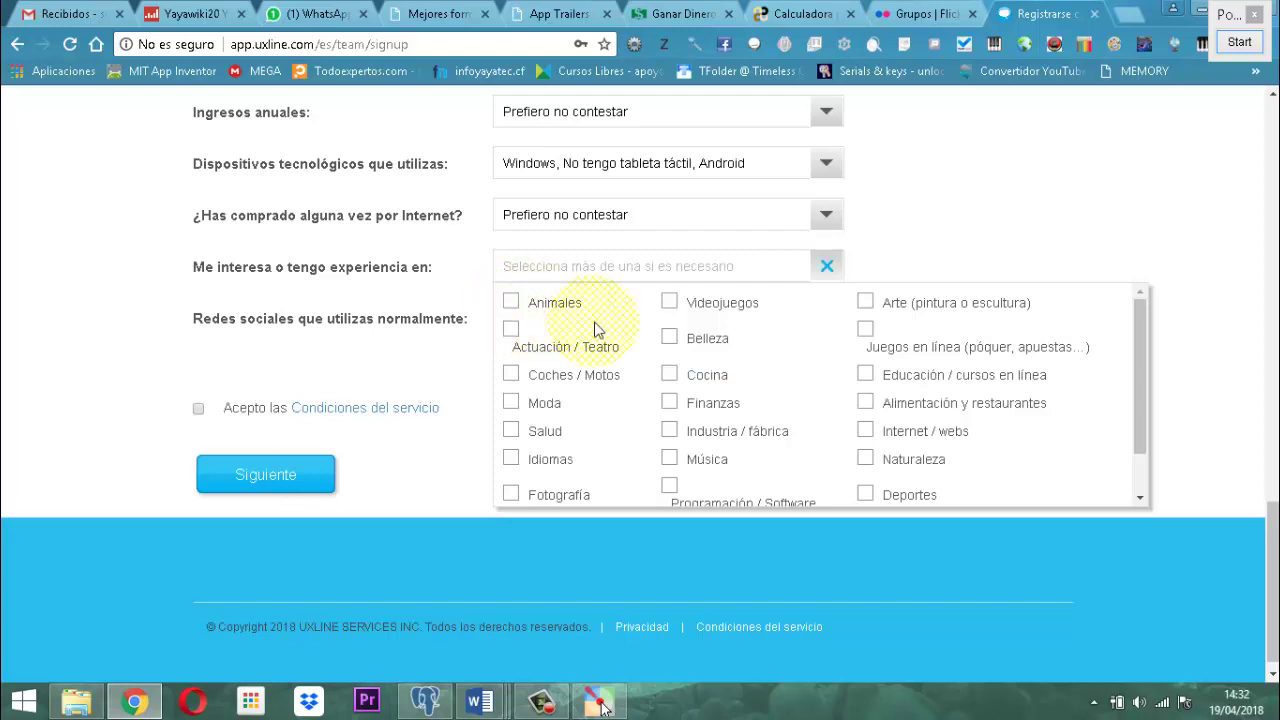
Tick Animales, Actuación / Teatro, Salud, Idiomas, Fotografía, Videojuegos, Cocina, Finanzas and Industria / fábrica.
left_click(510, 303)
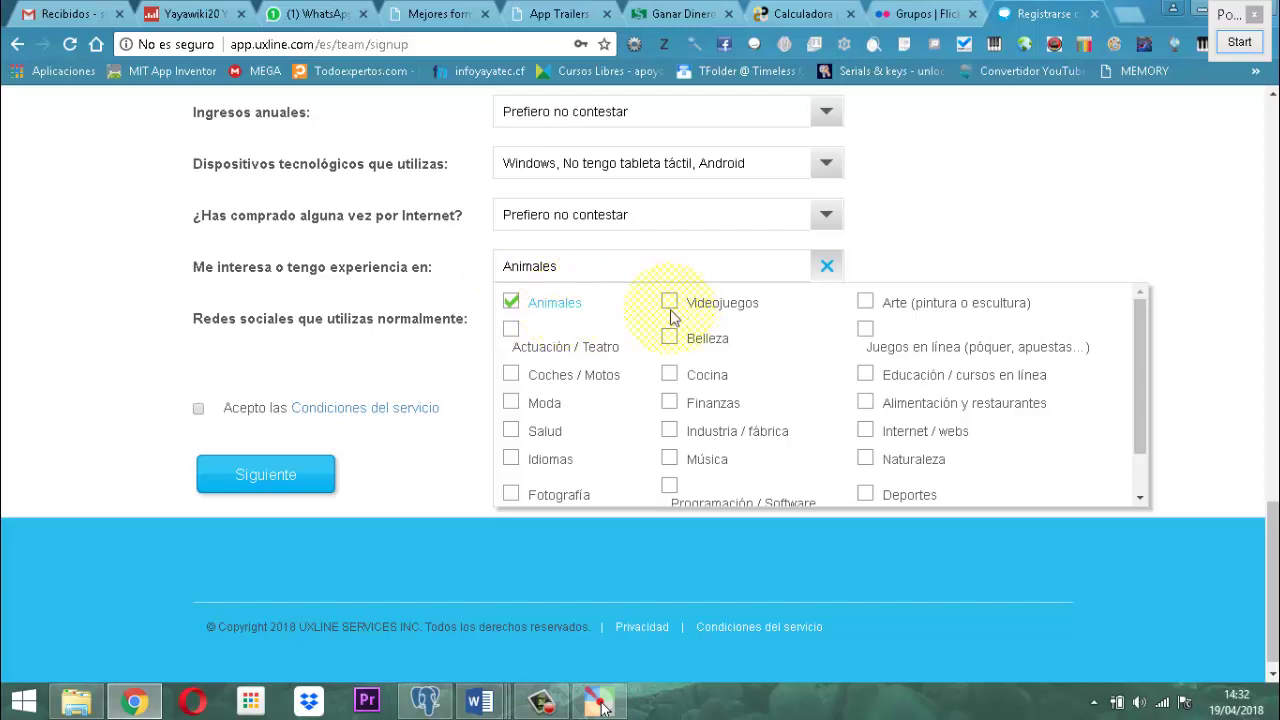
left_click(516, 331)
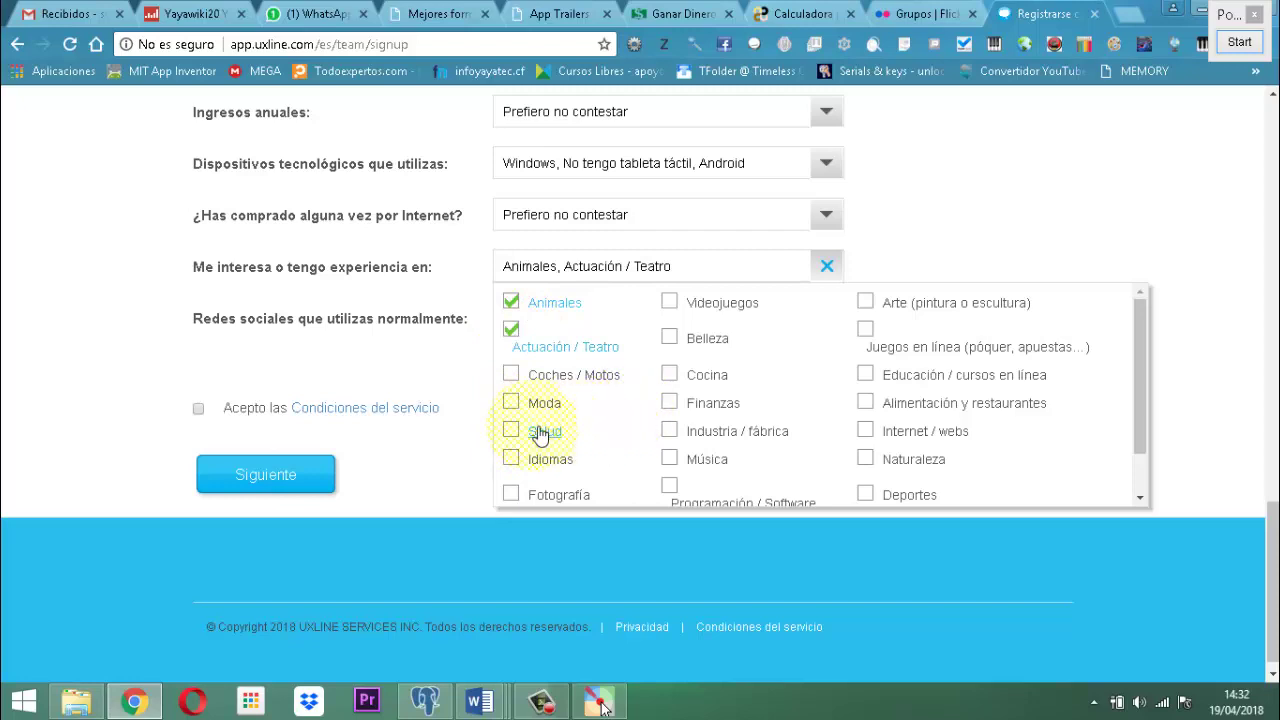
left_click(513, 430)
left_click(510, 459)
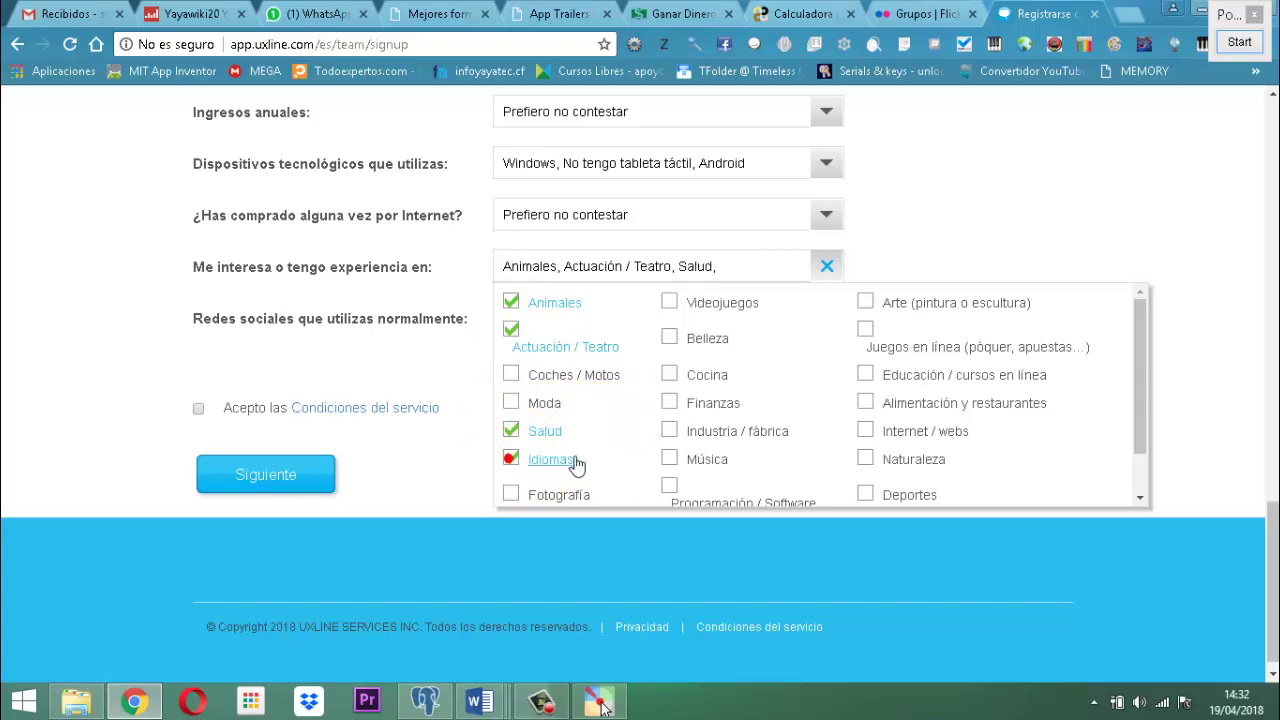
left_click(511, 494)
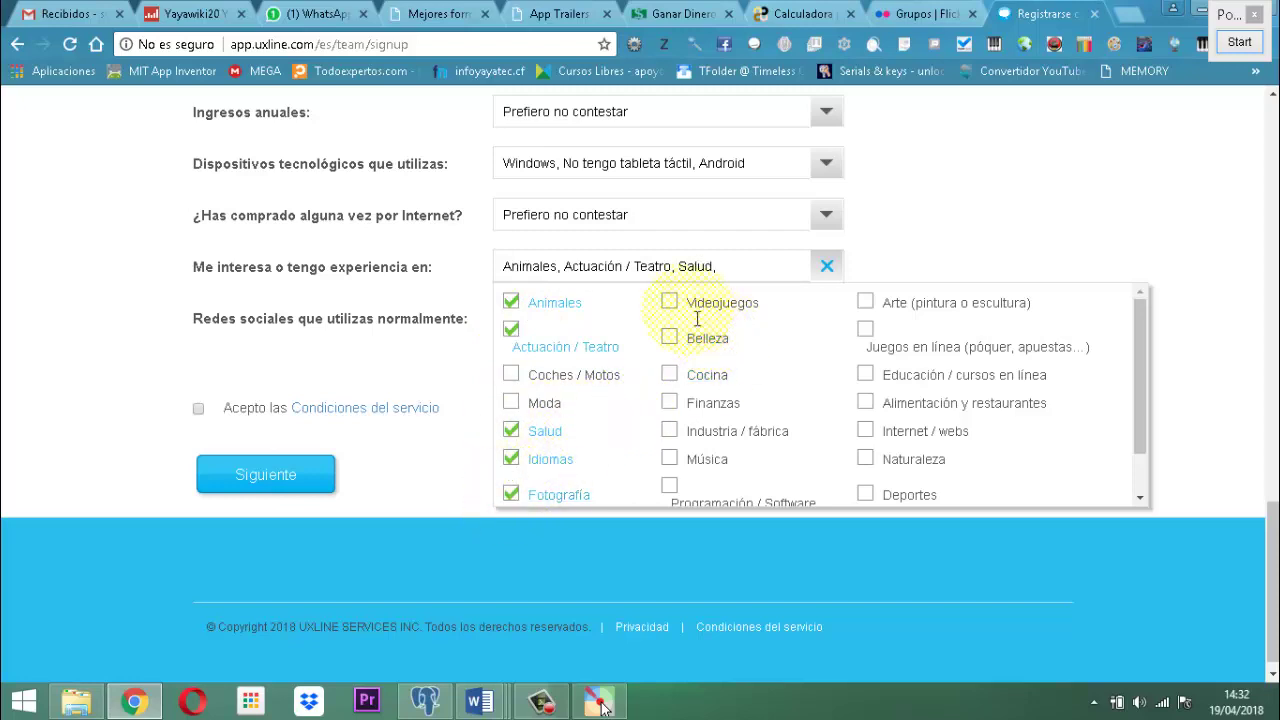
left_click(670, 303)
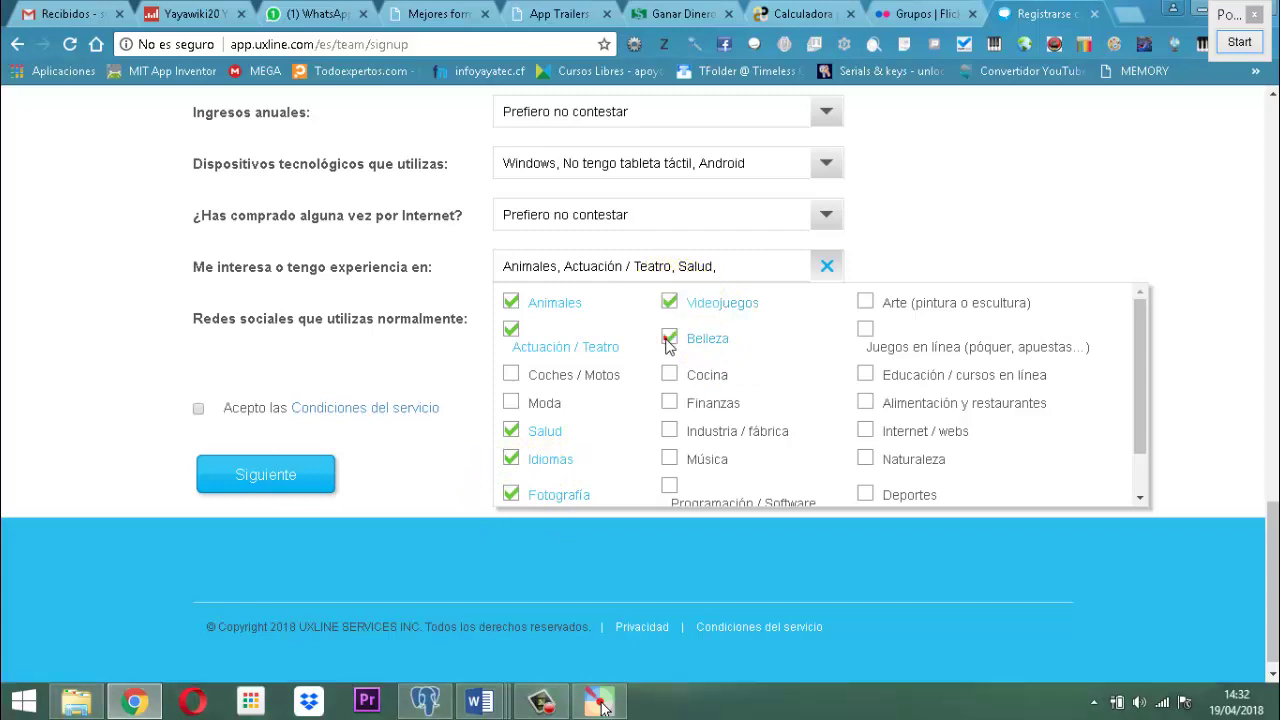
left_click(669, 375)
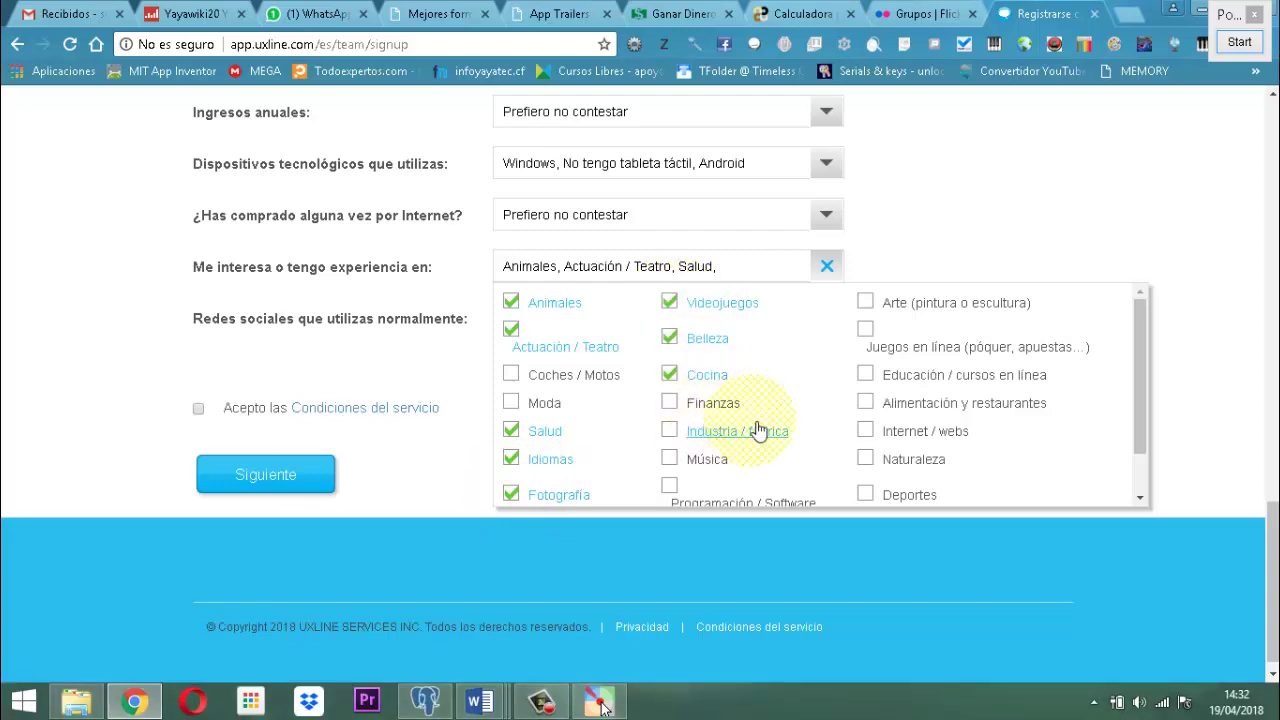
left_click(674, 401)
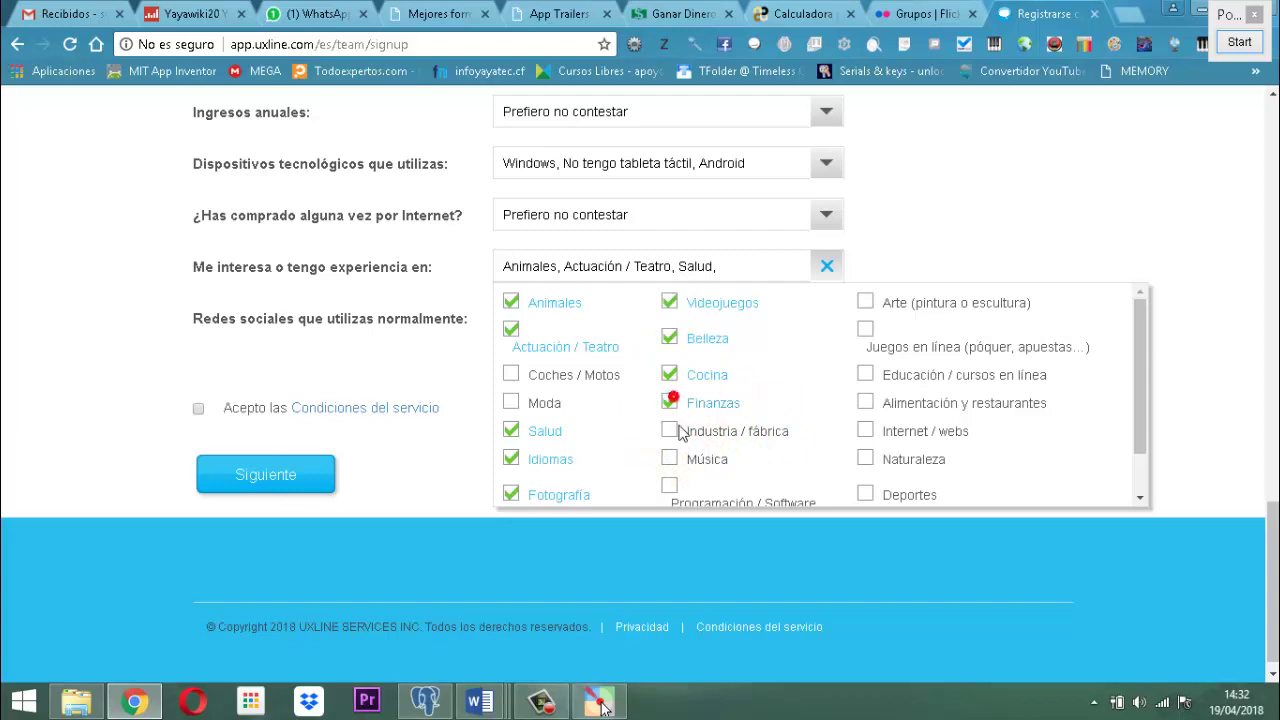
left_click(677, 430)
Also tick Música, Programación / Software, Educación / cursos en línea, Internet / webs, Deportes and TV / Cine.
left_click(670, 457)
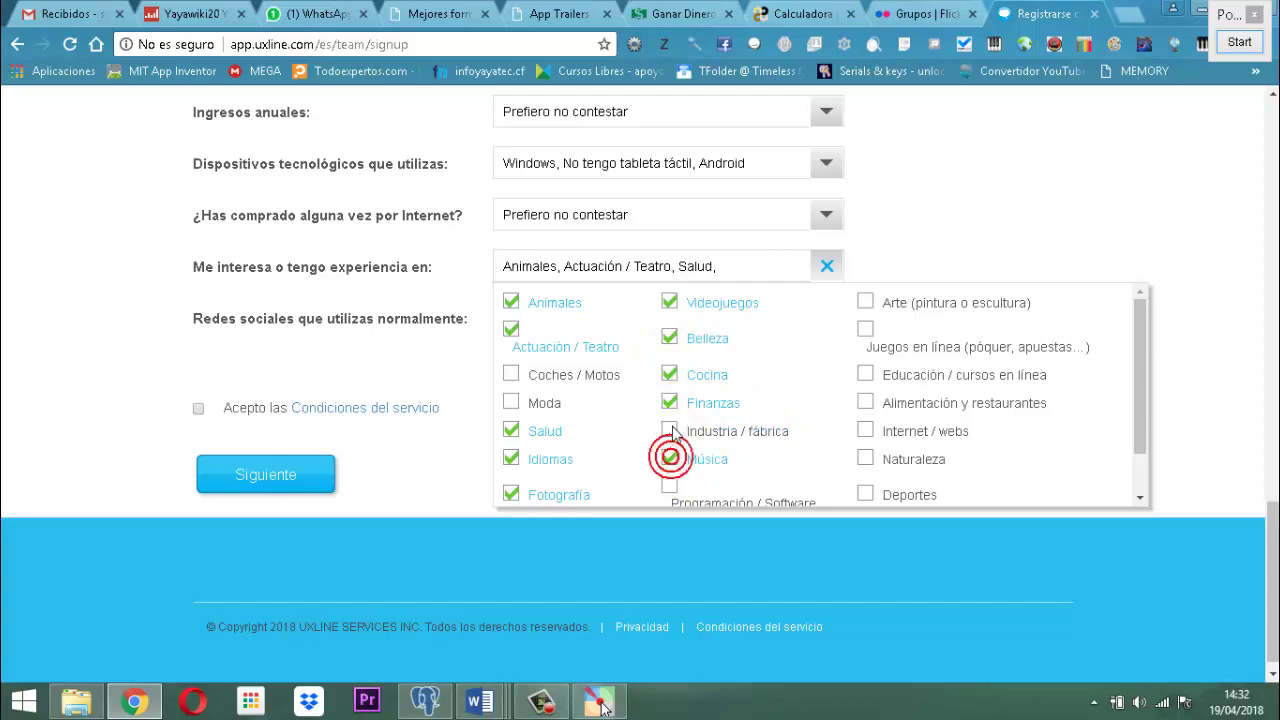
left_click(670, 486)
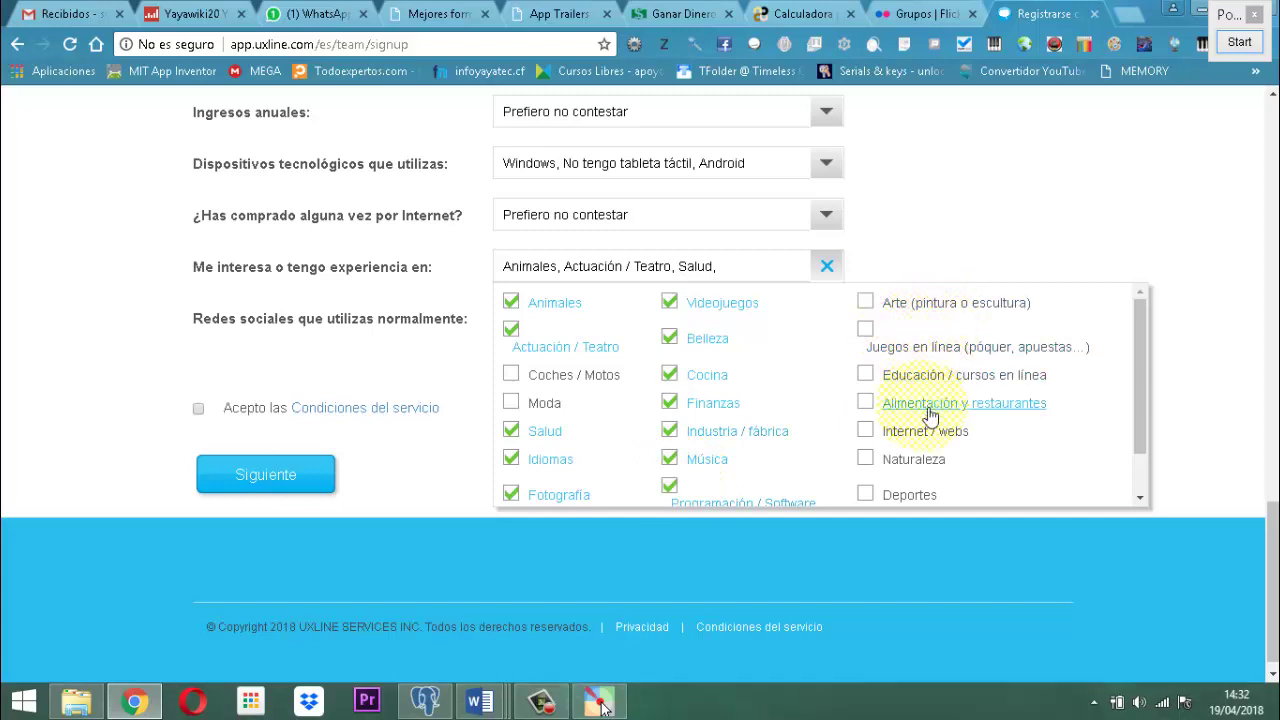
left_click(866, 376)
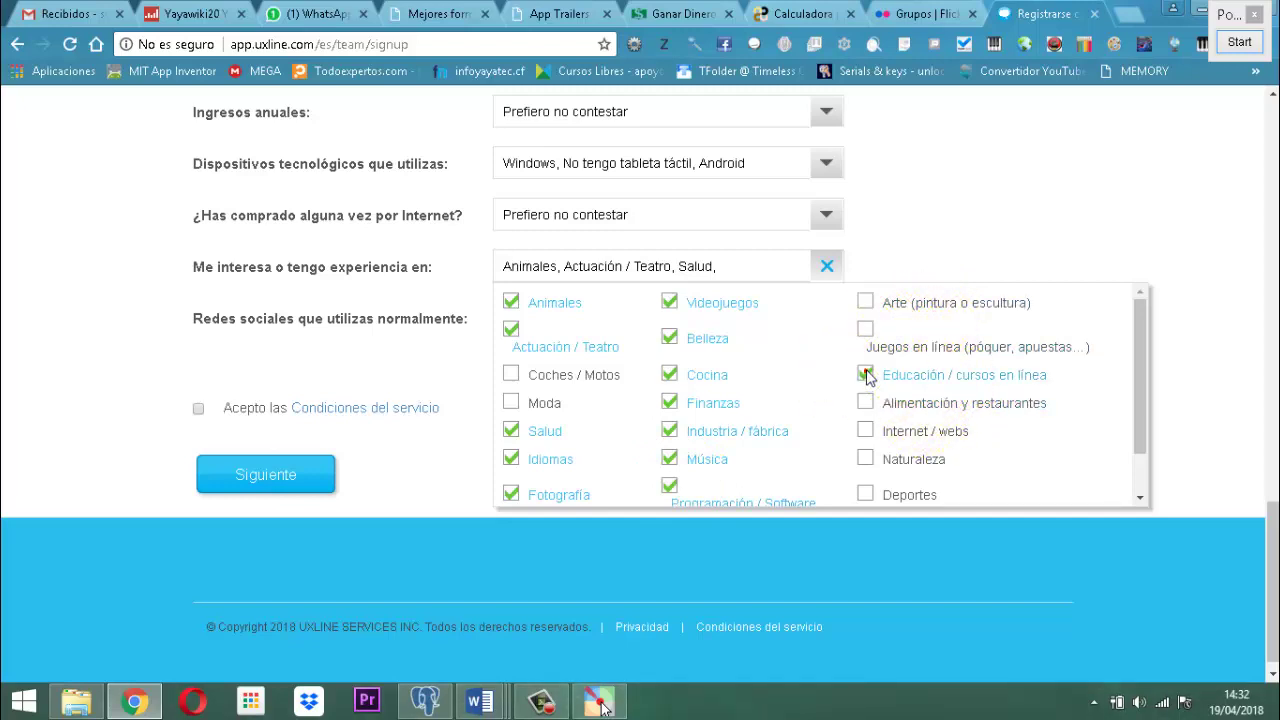
left_click(866, 433)
left_click_drag(1136, 408, 1148, 482)
left_click(866, 442)
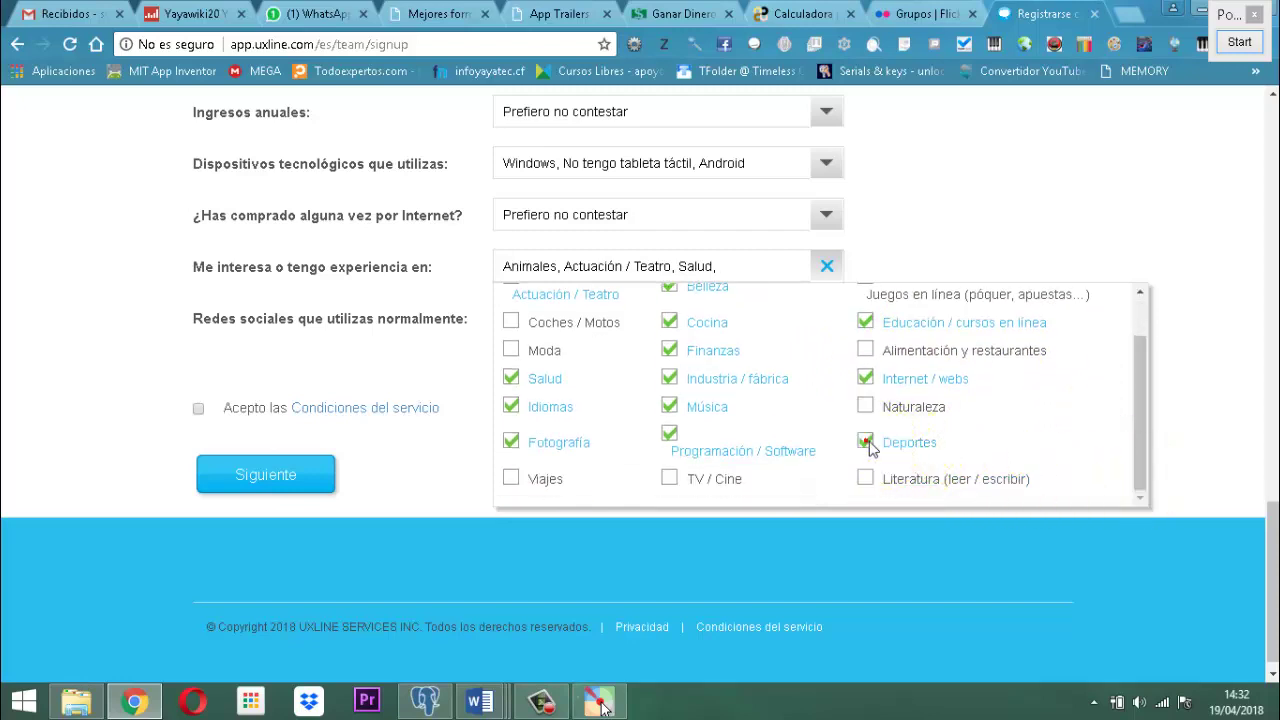
left_click(669, 478)
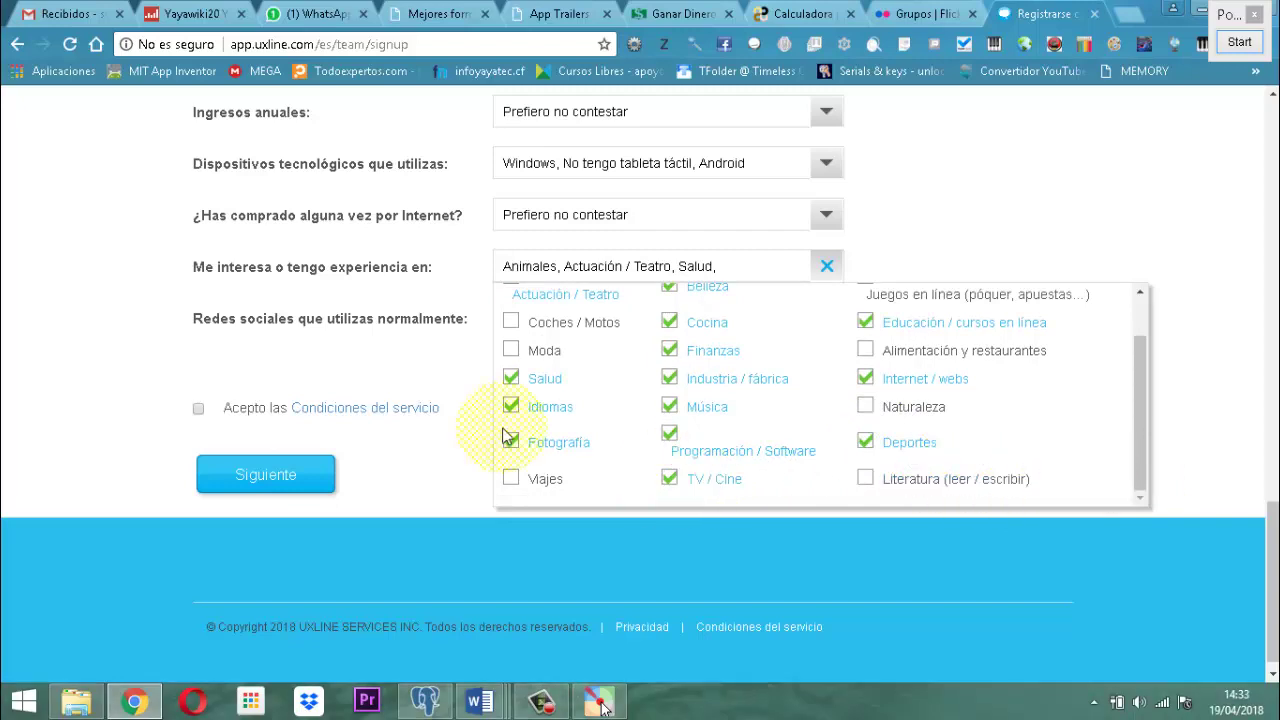
left_click(1166, 212)
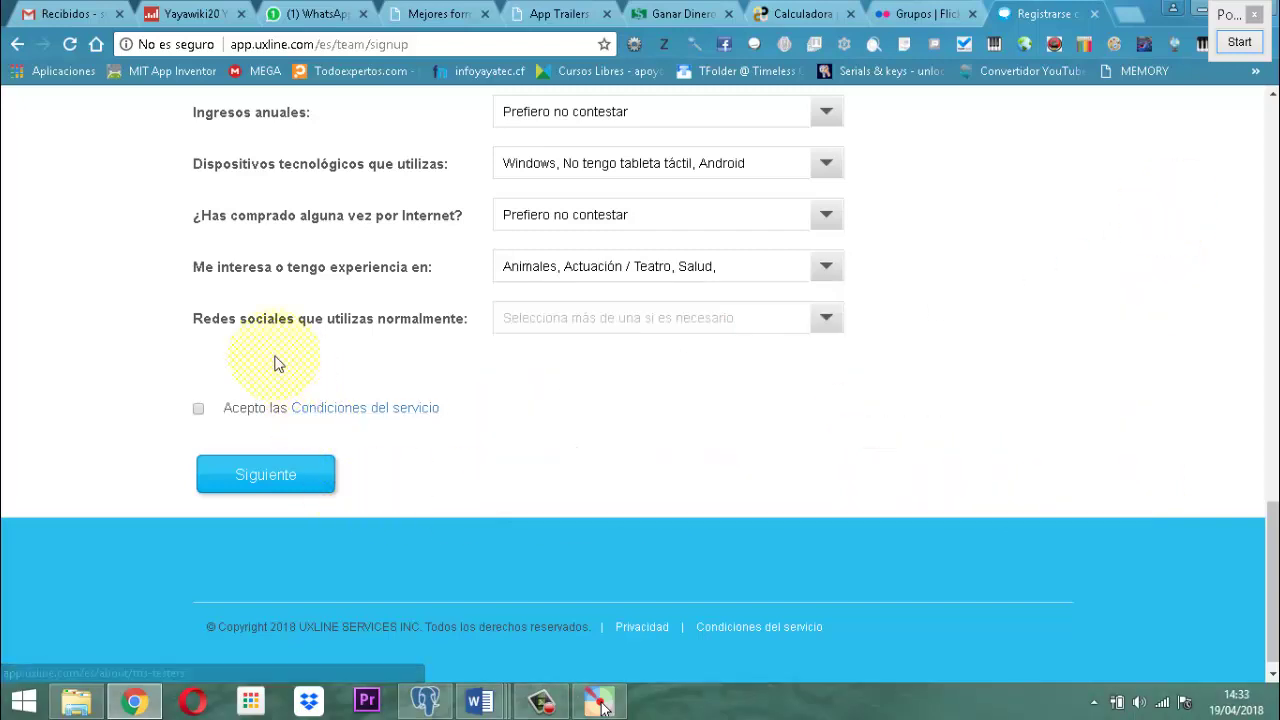
left_click(843, 322)
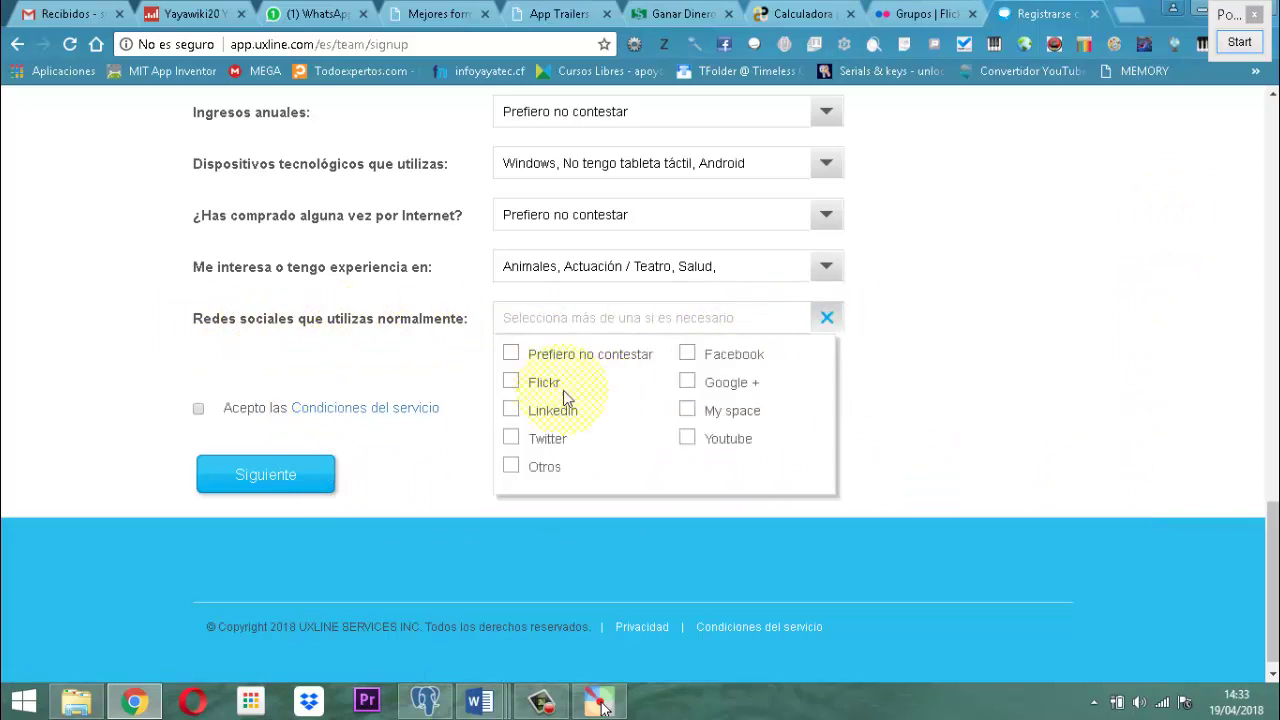
Mark Facebook, Flickr, Linkedin, Youtube and Otros as social networks used.
left_click(687, 354)
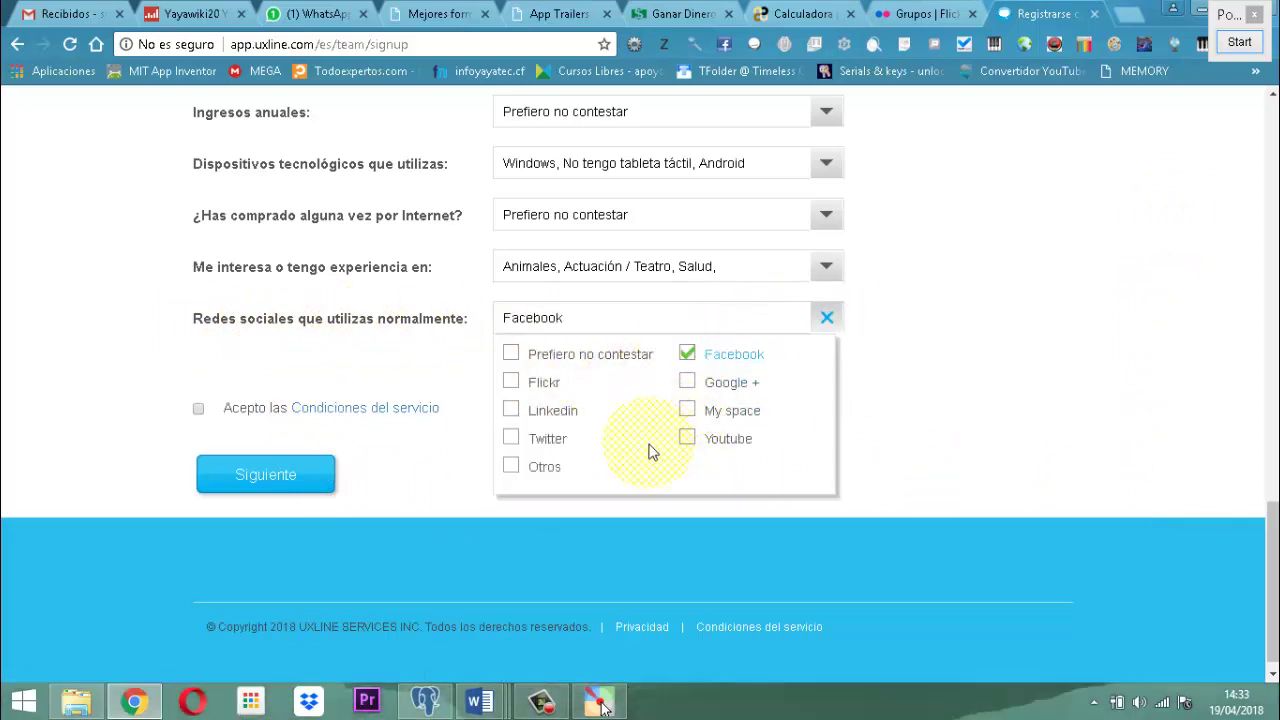
left_click(511, 382)
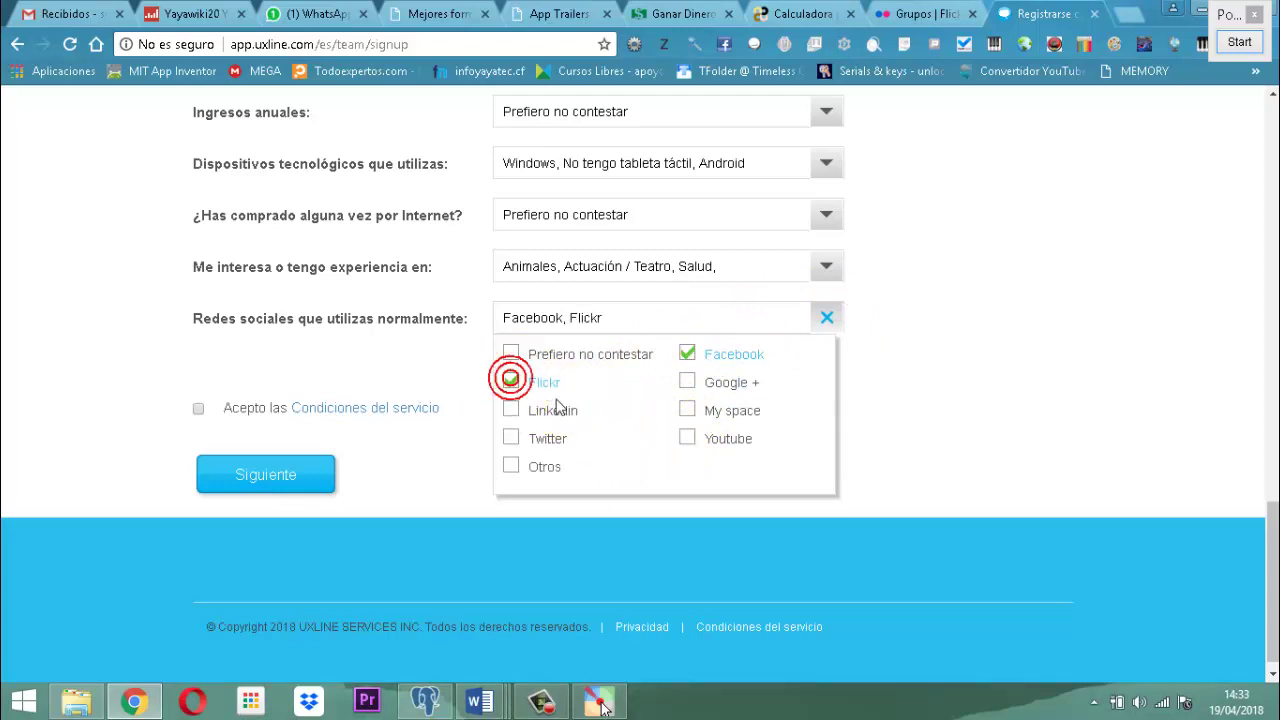
left_click(512, 410)
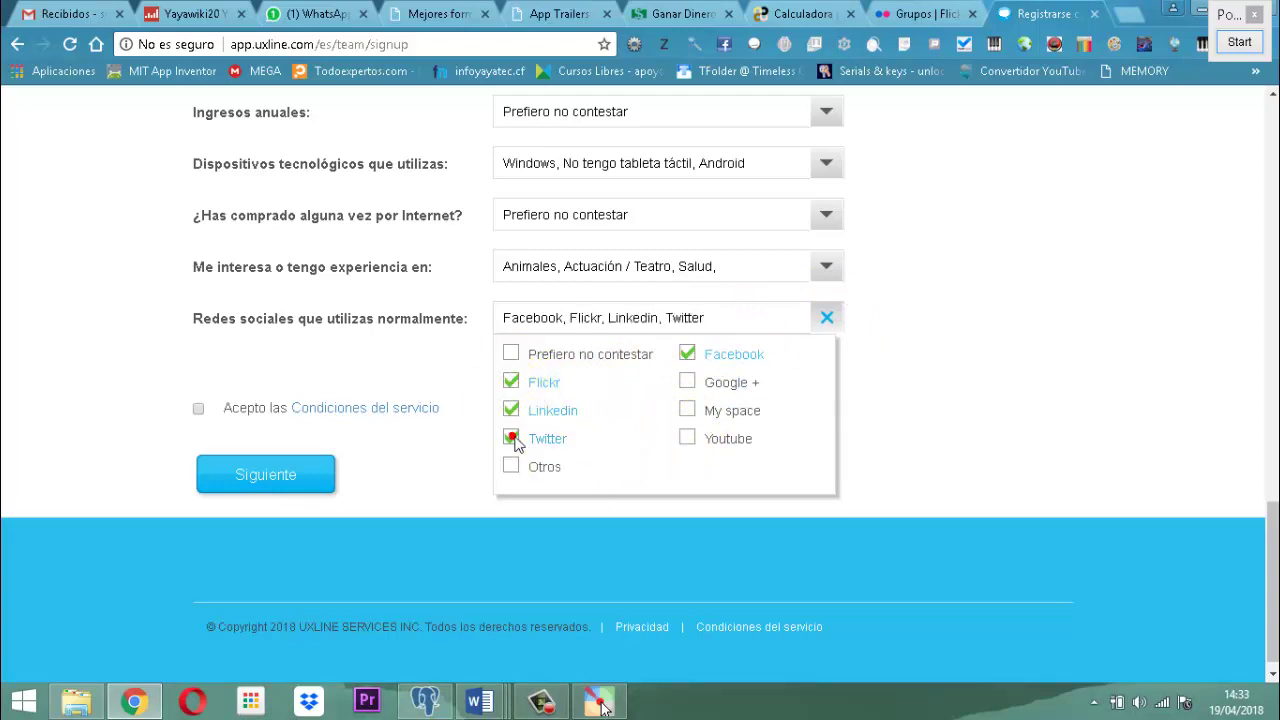
left_click(686, 445)
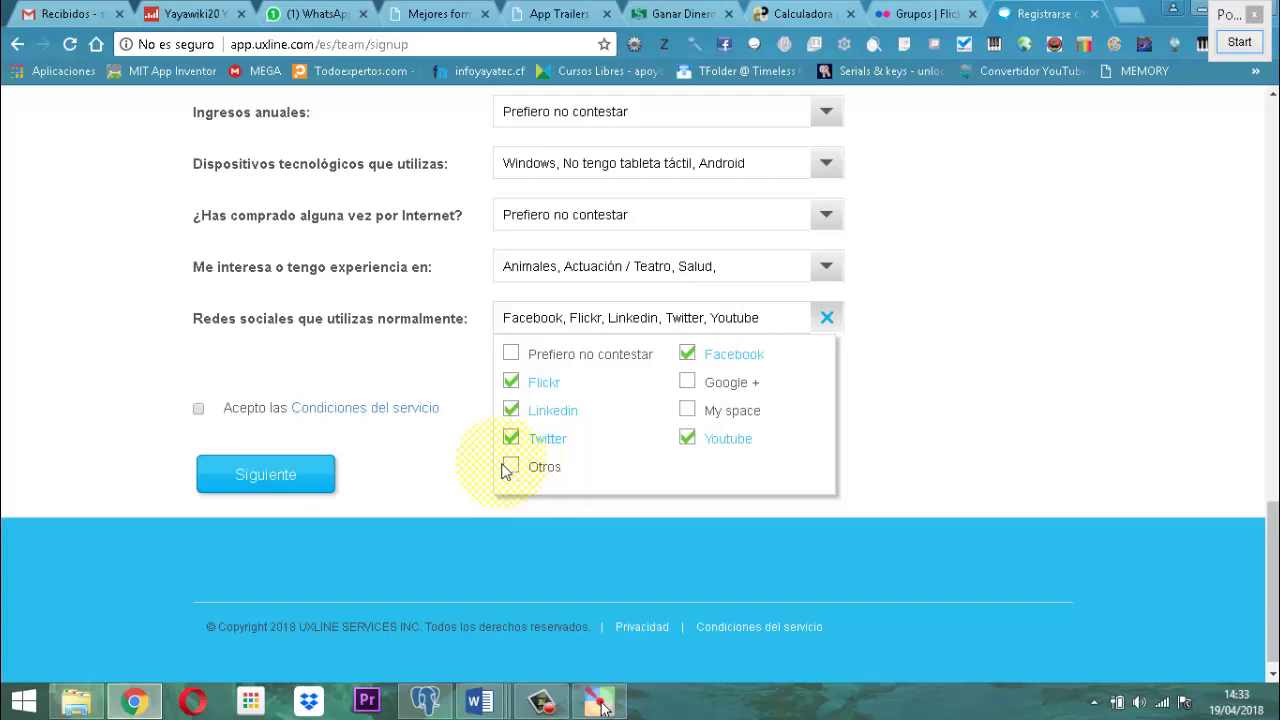
left_click(512, 467)
Accept the terms of service and submit the signup form.
left_click(864, 399)
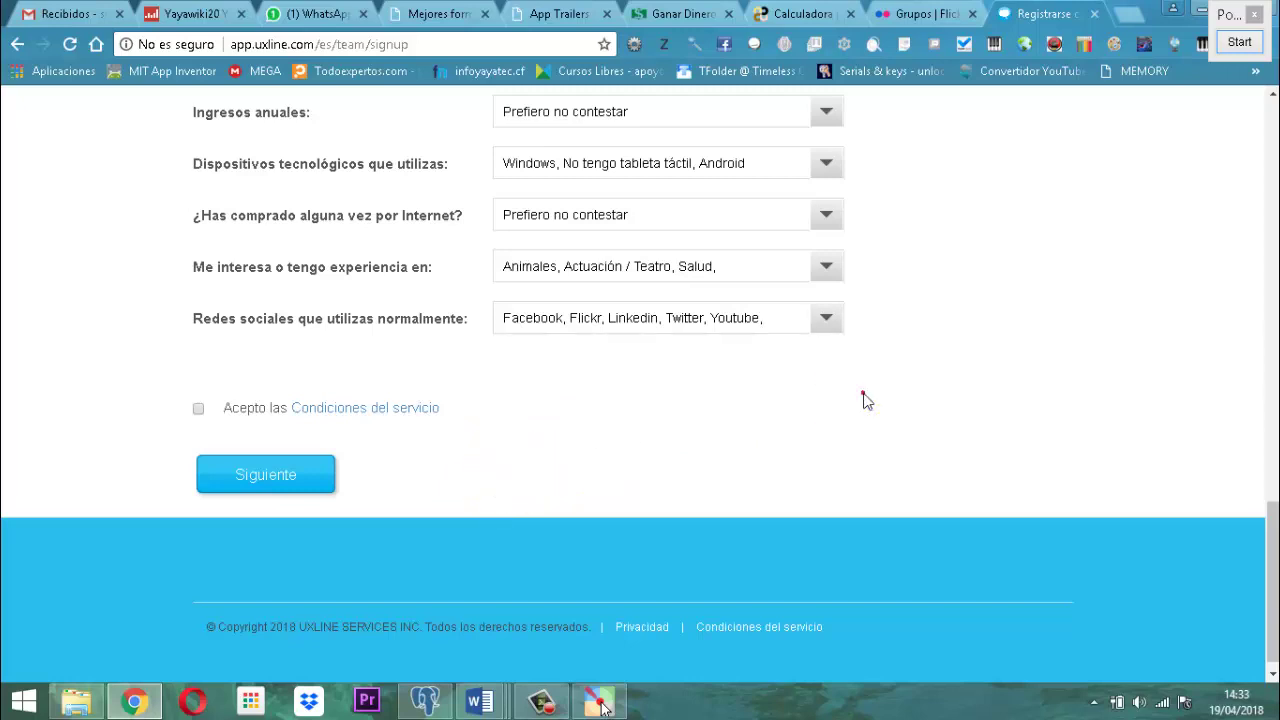
left_click(200, 409)
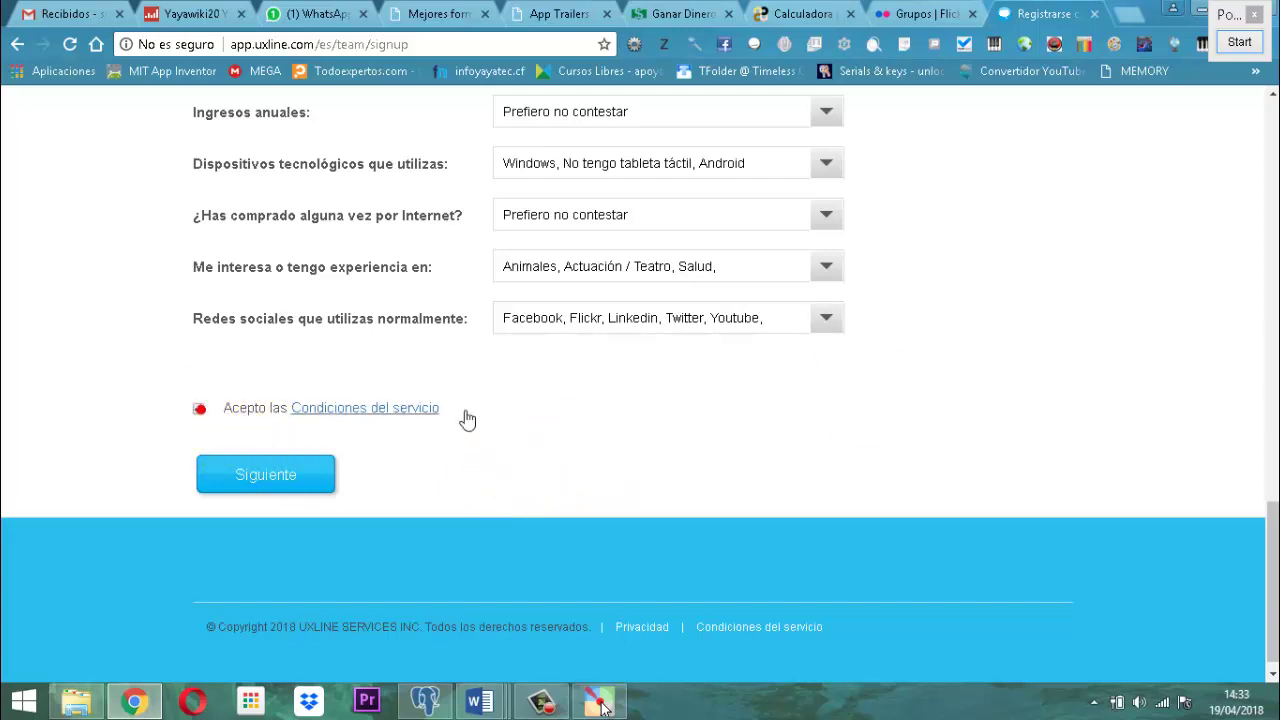
left_click(266, 474)
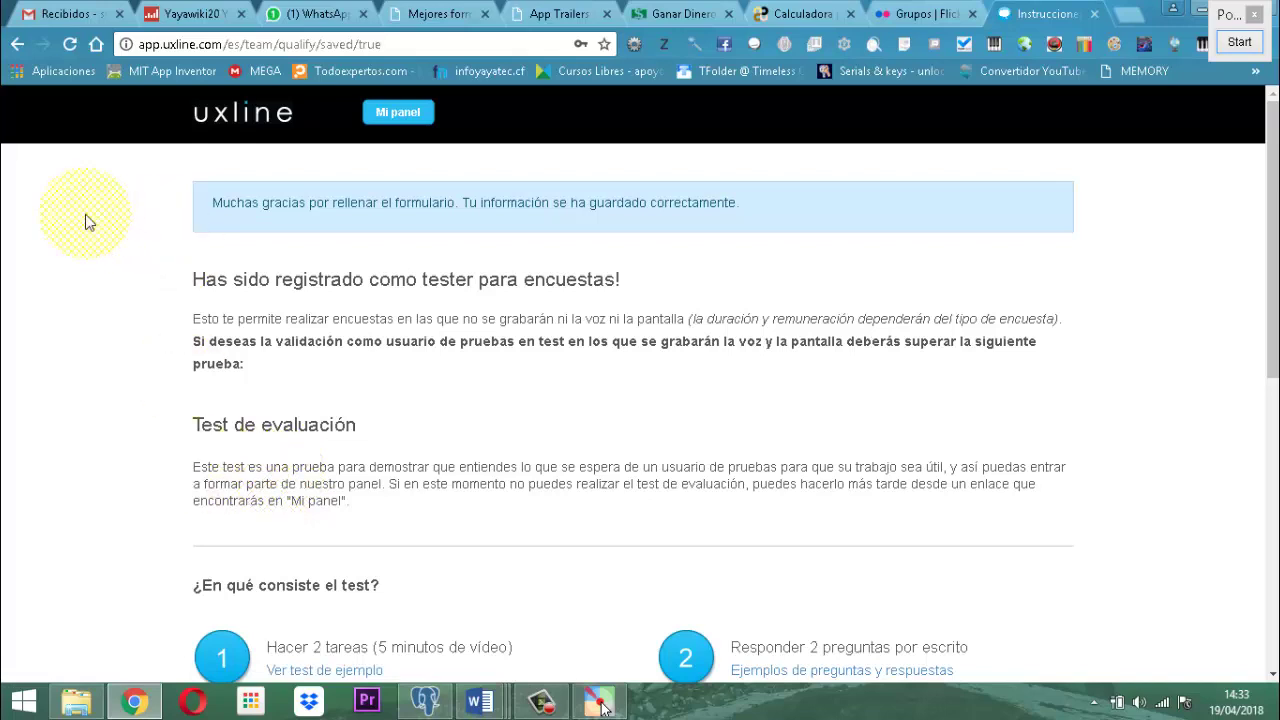
From the Mi panel dashboard, open the 'realizar el test de evaluación ahora' instructions.
left_click(392, 114)
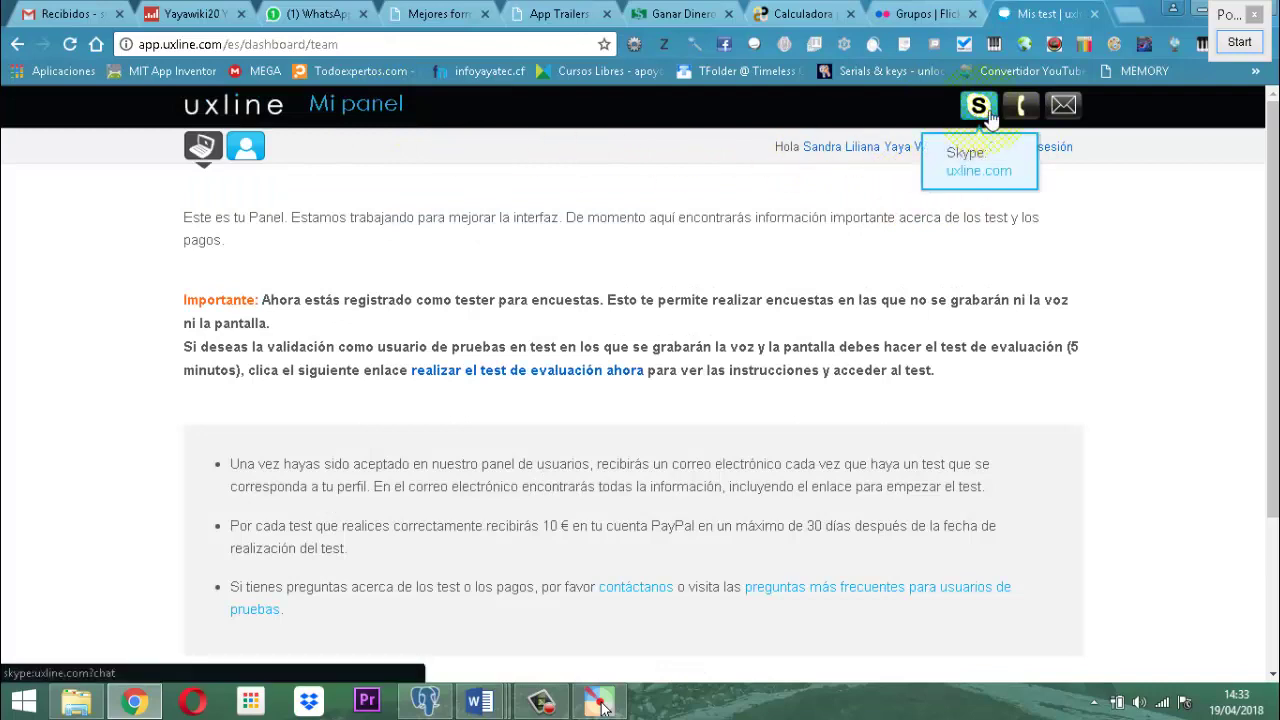
left_click(367, 106)
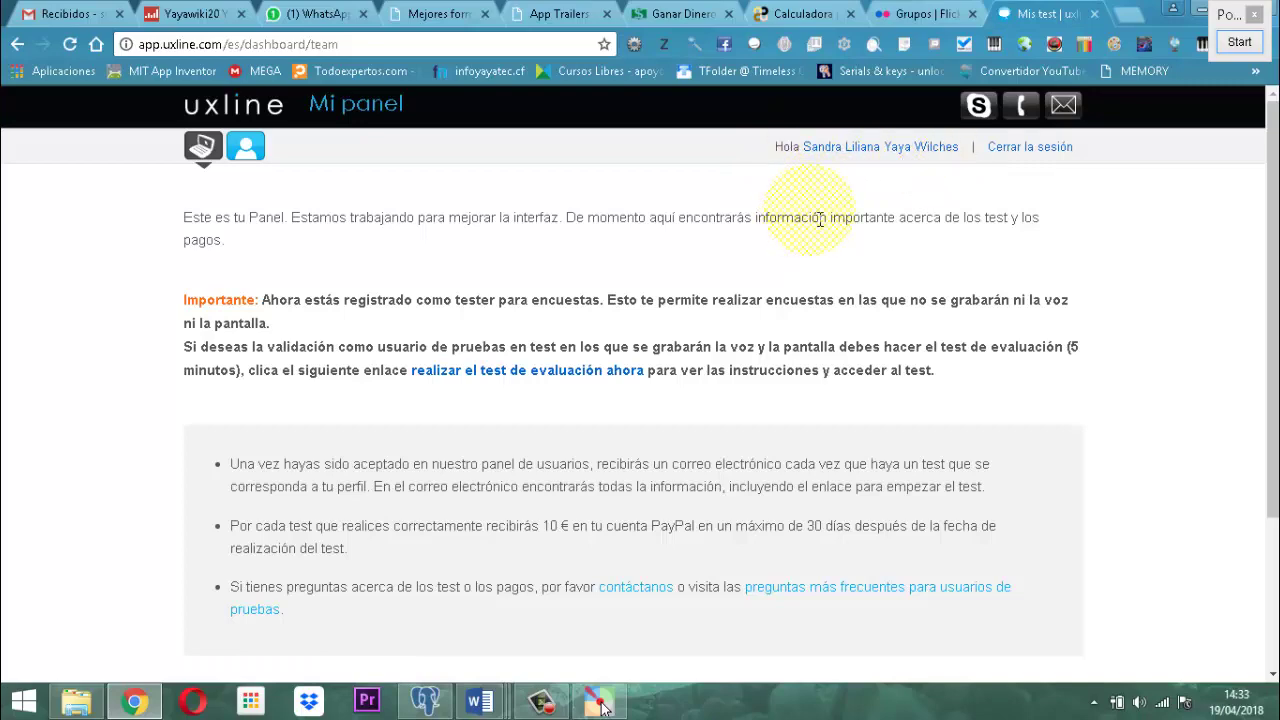
scroll(855, 350, "down", 3)
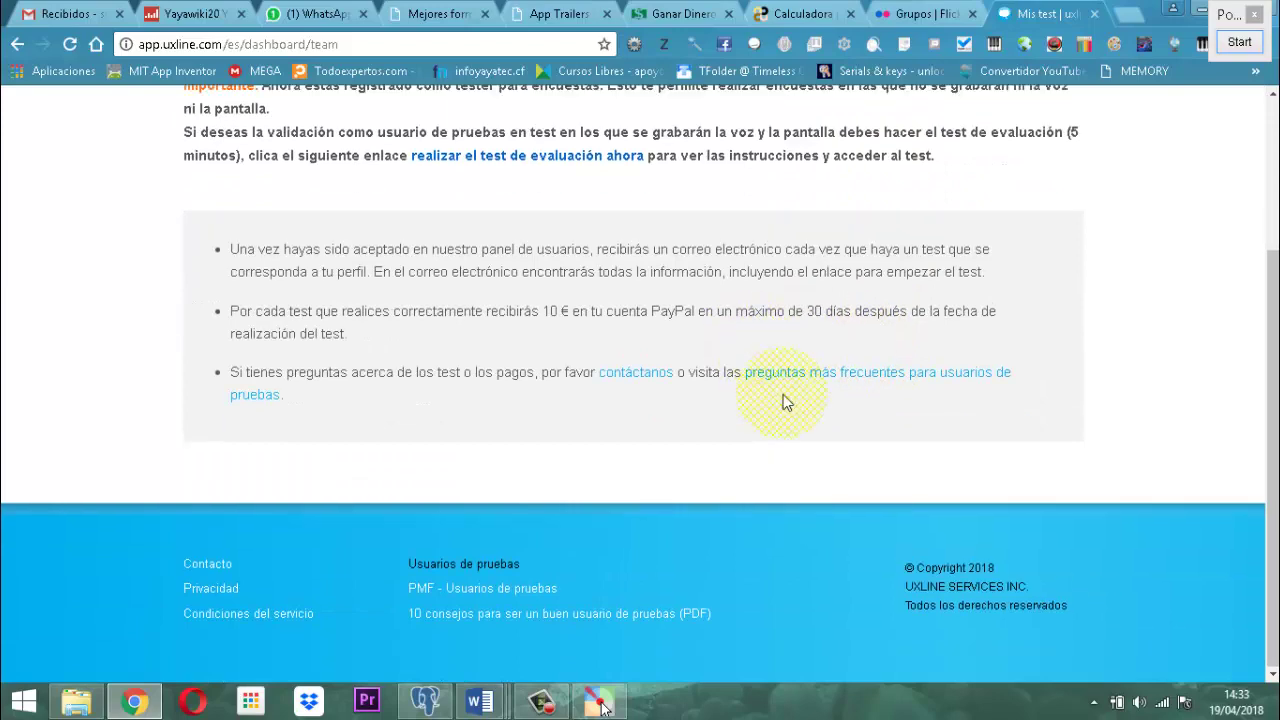
scroll(720, 360, "up", 1)
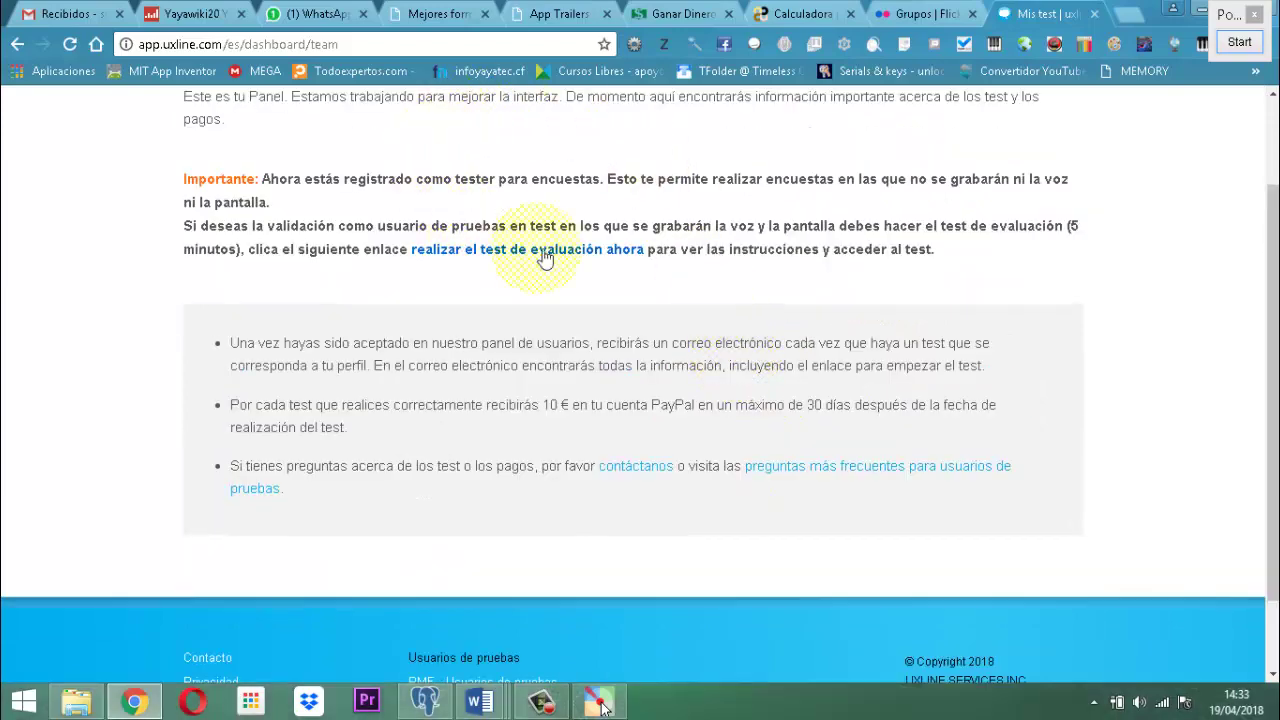
scroll(545, 258, "up", 1)
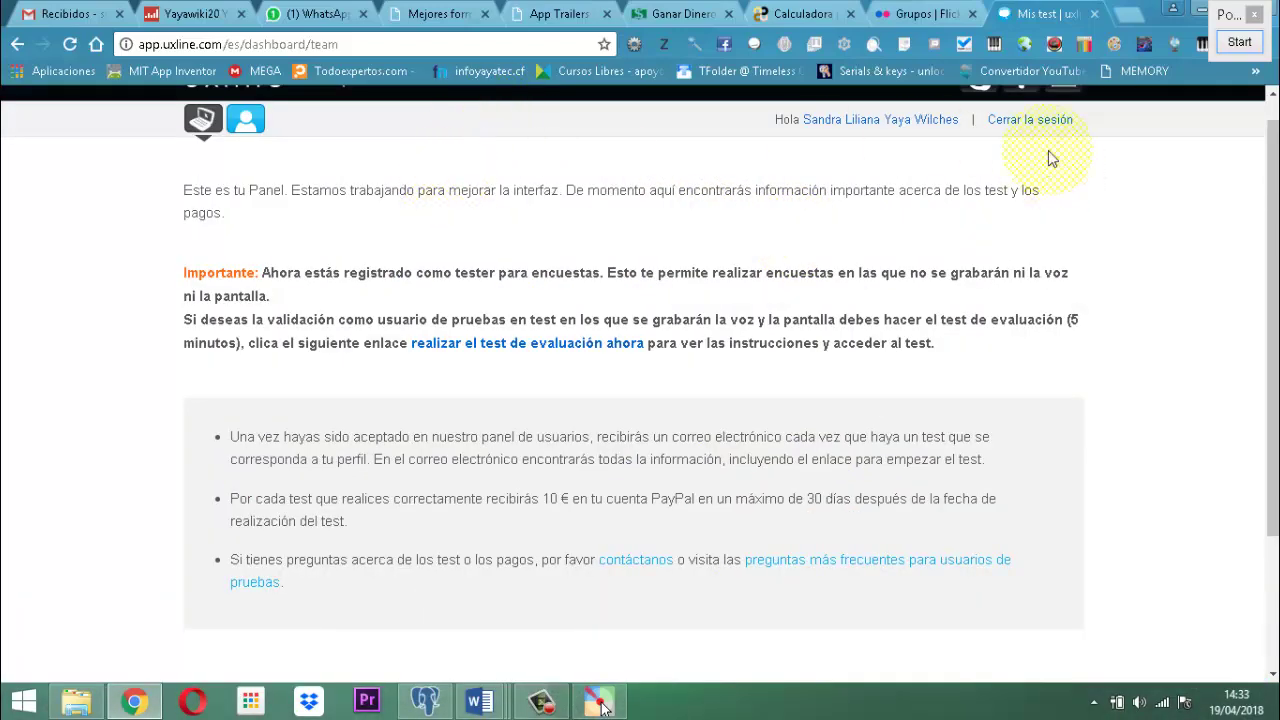
left_click(533, 345)
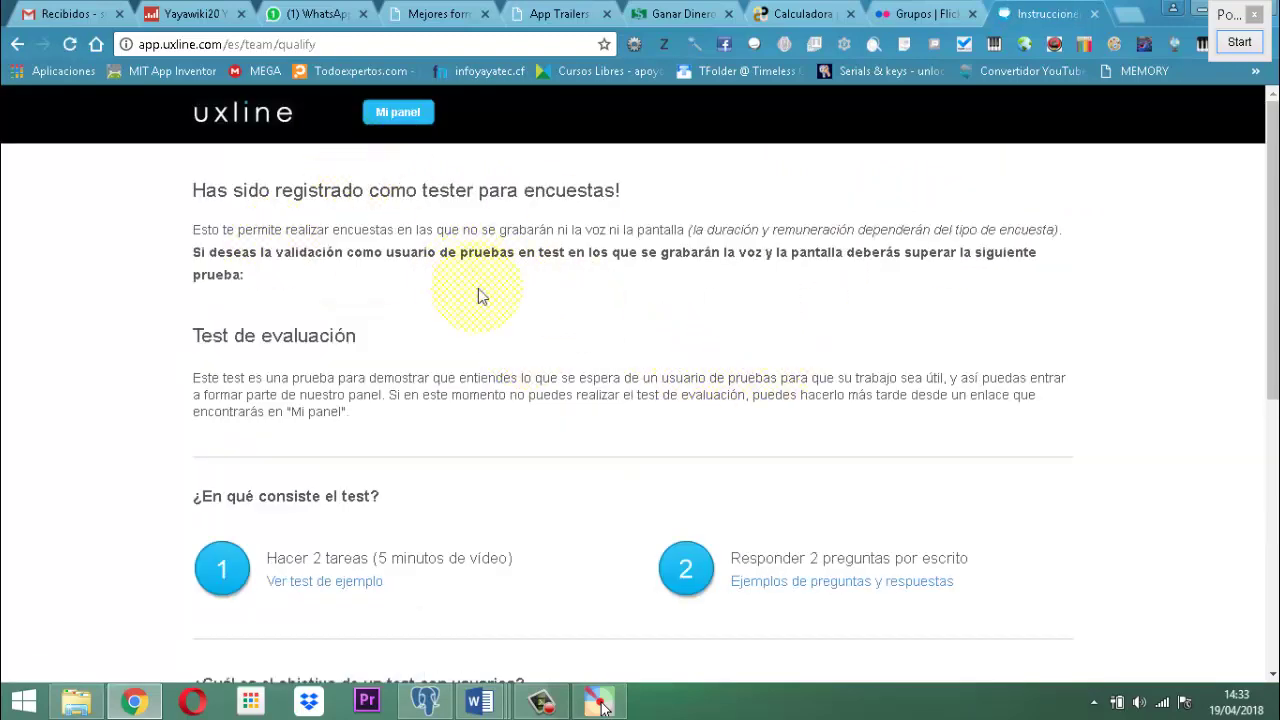
scroll(700, 288, "down", 2)
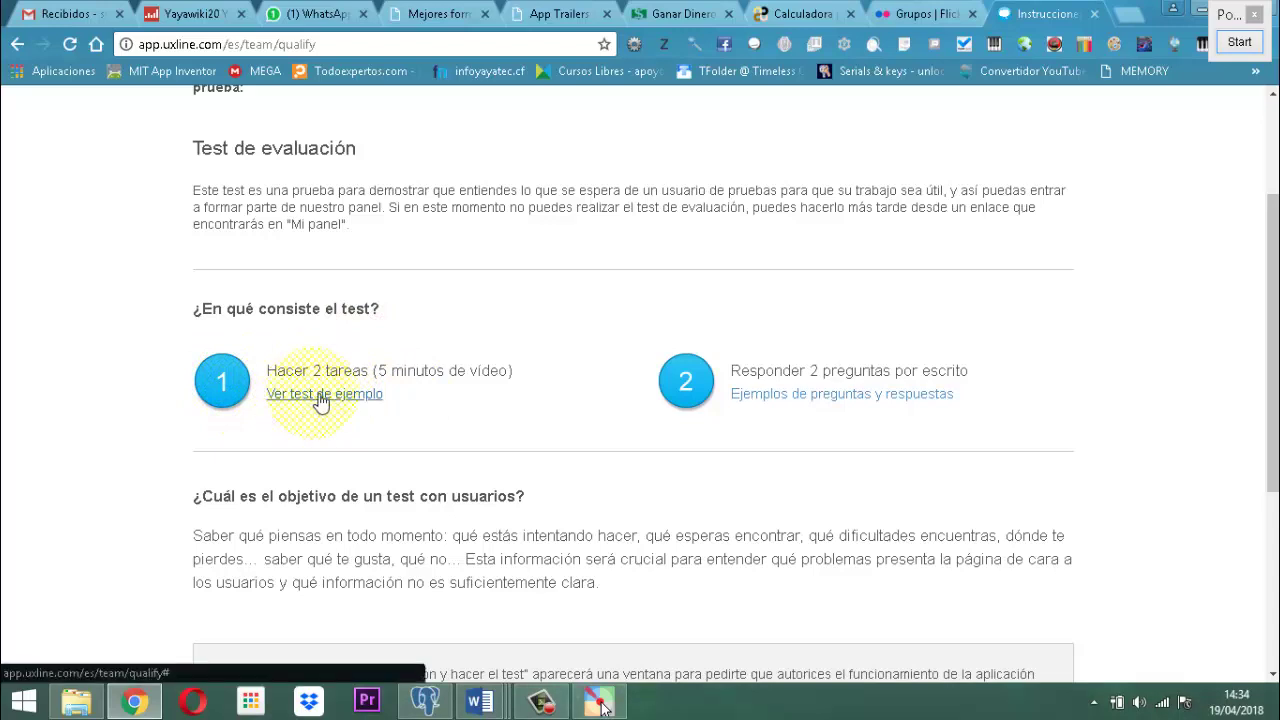
left_click(310, 398)
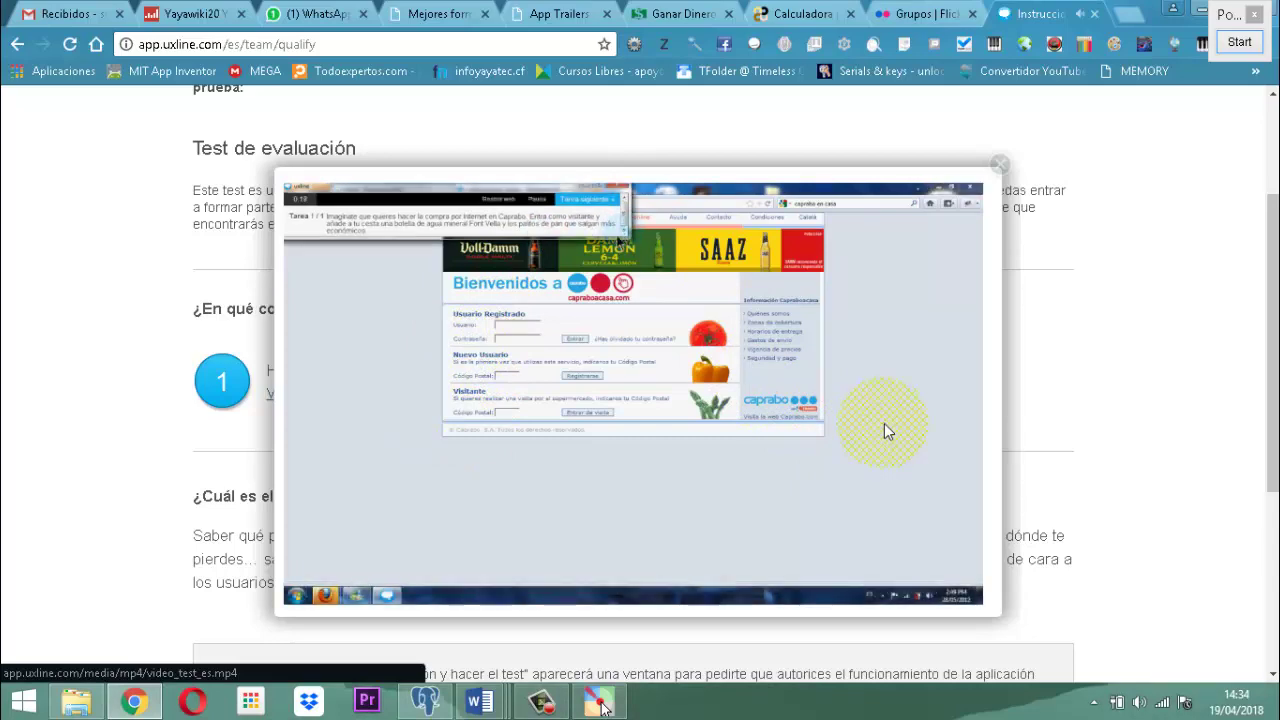
left_click(1000, 164)
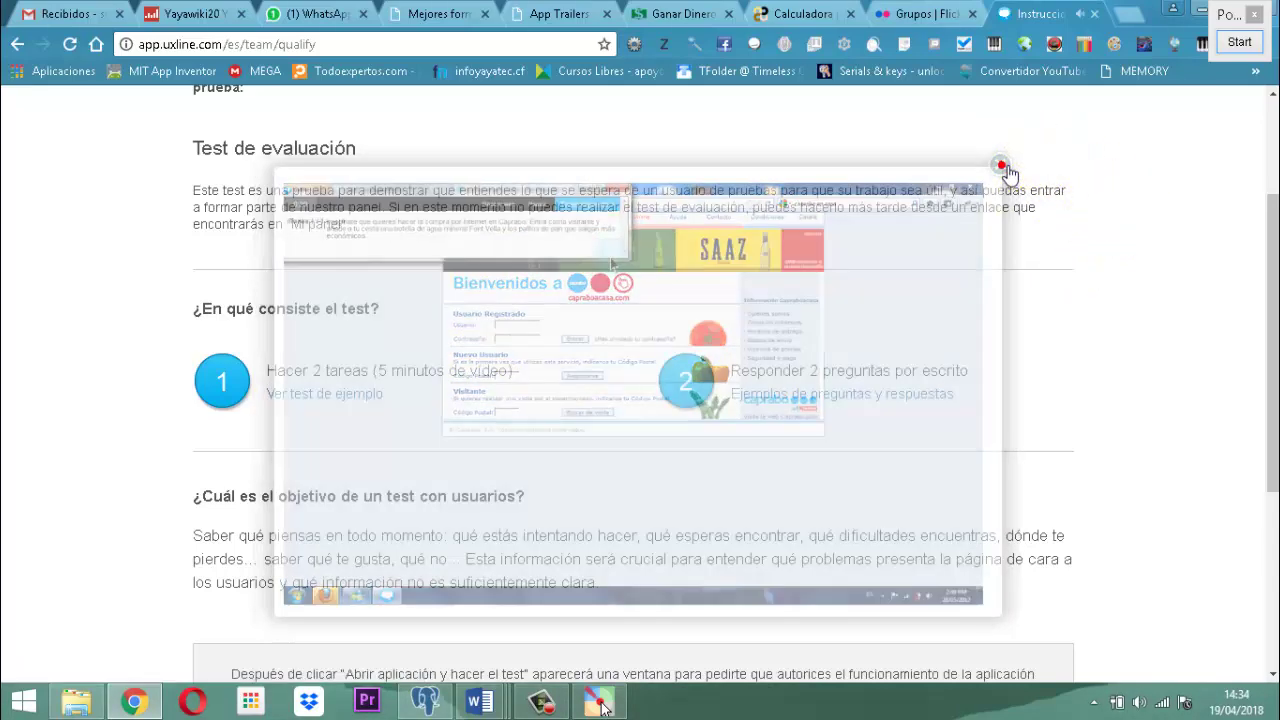
left_click(853, 398)
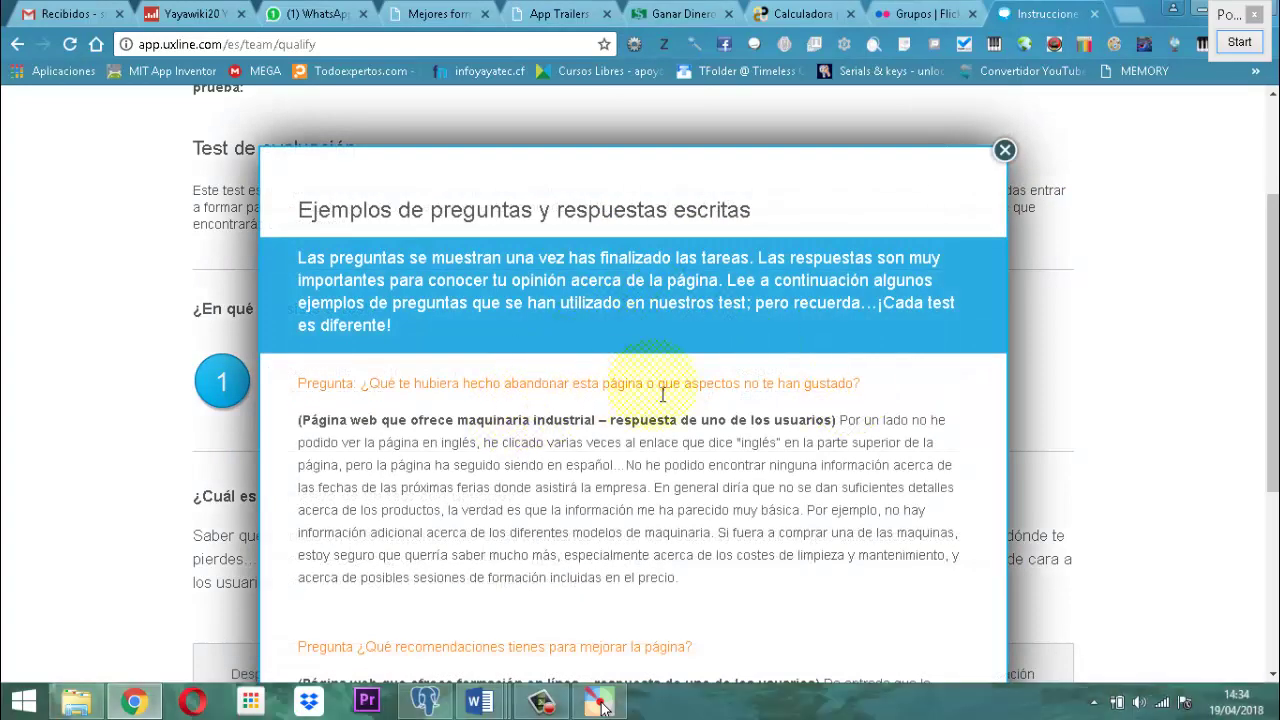
scroll(491, 466, "down", 4)
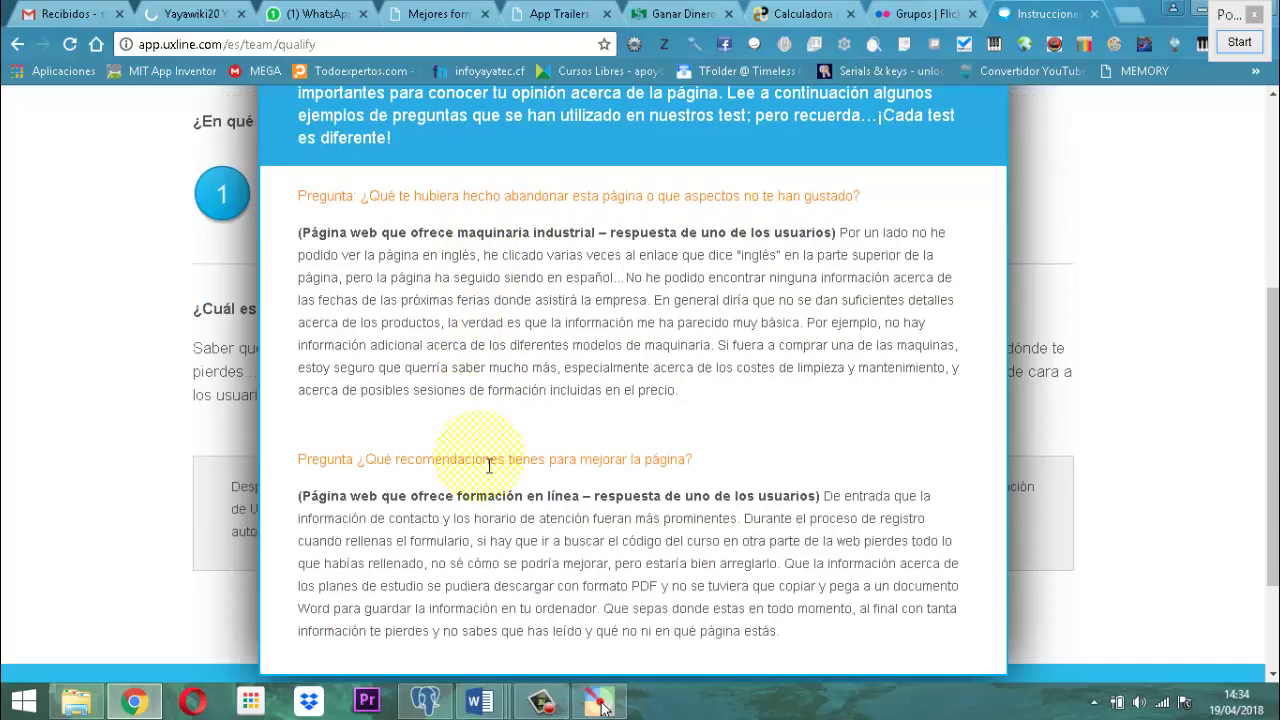
scroll(700, 372, "up", 3)
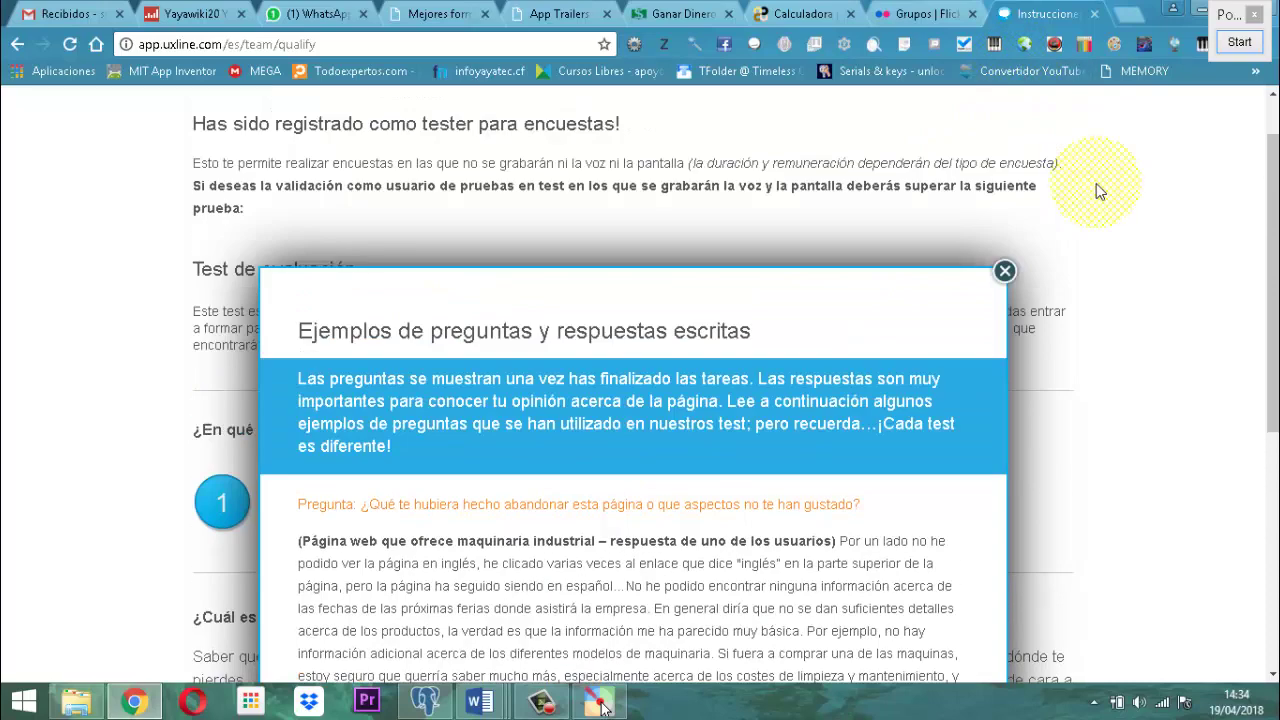
scroll(1096, 183, "up", 2)
left_click(1005, 271)
scroll(1115, 295, "down", 4)
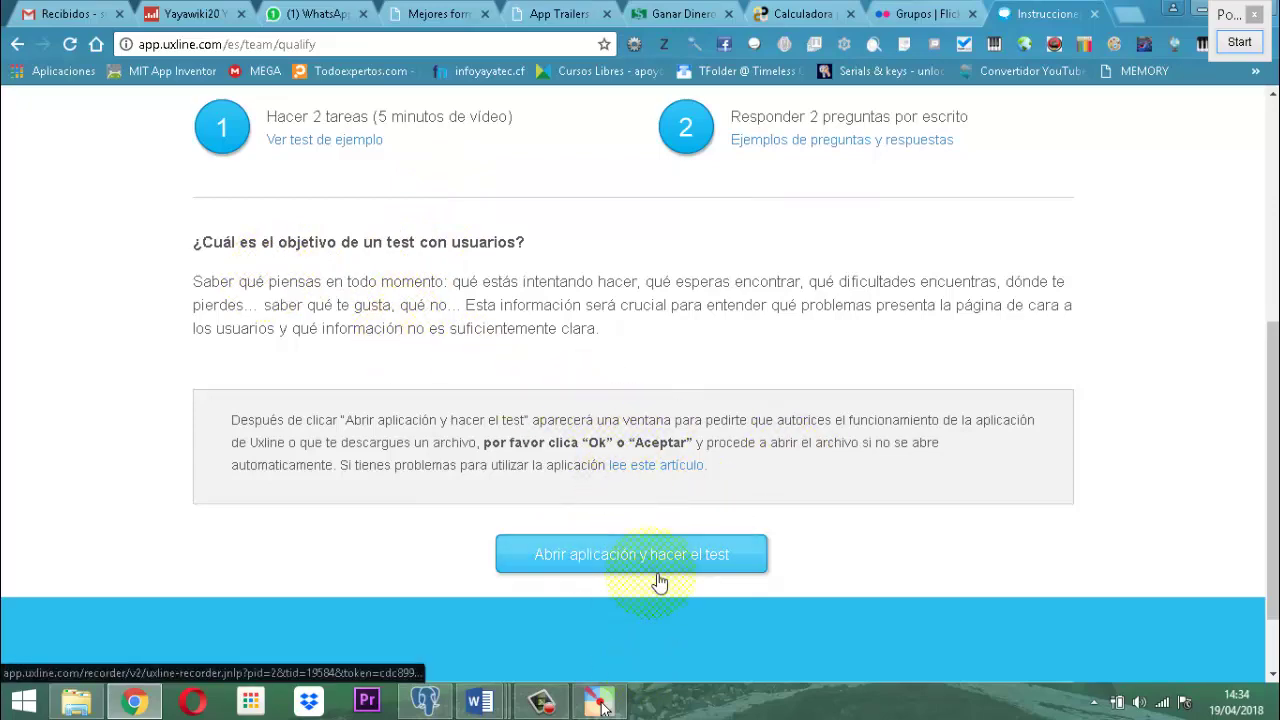
scroll(1255, 365, "up", 5)
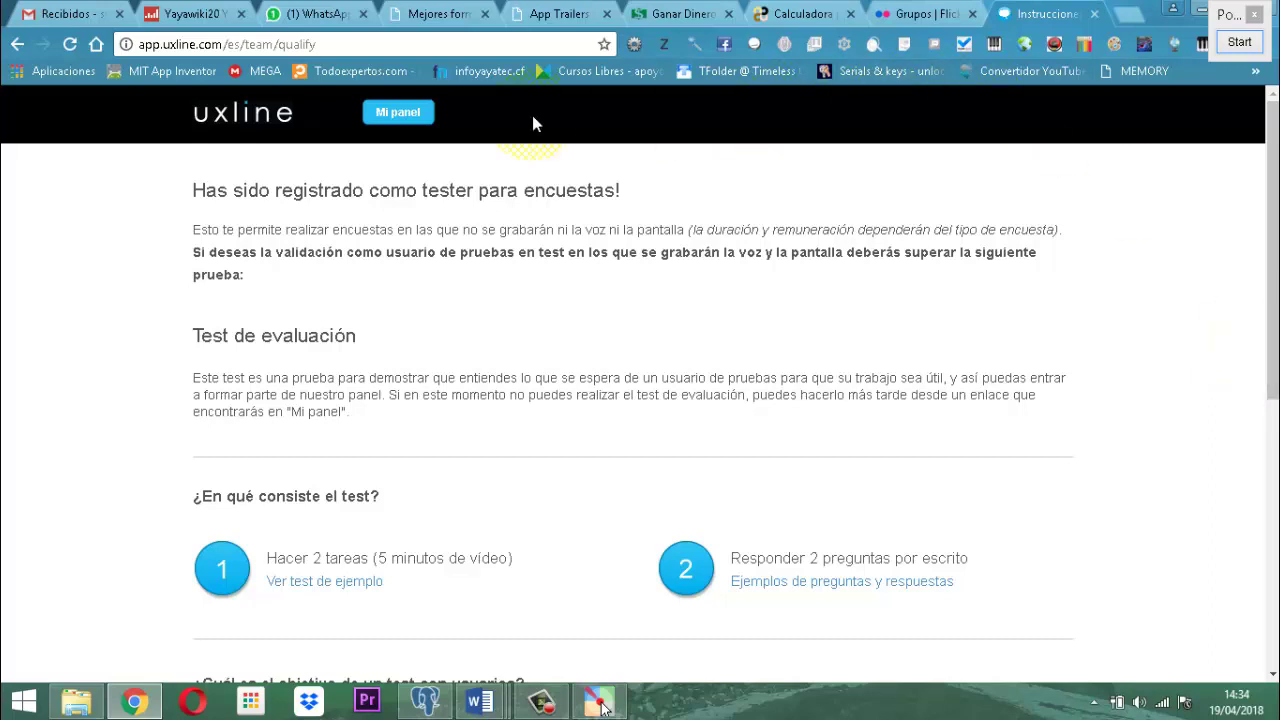
left_click(398, 112)
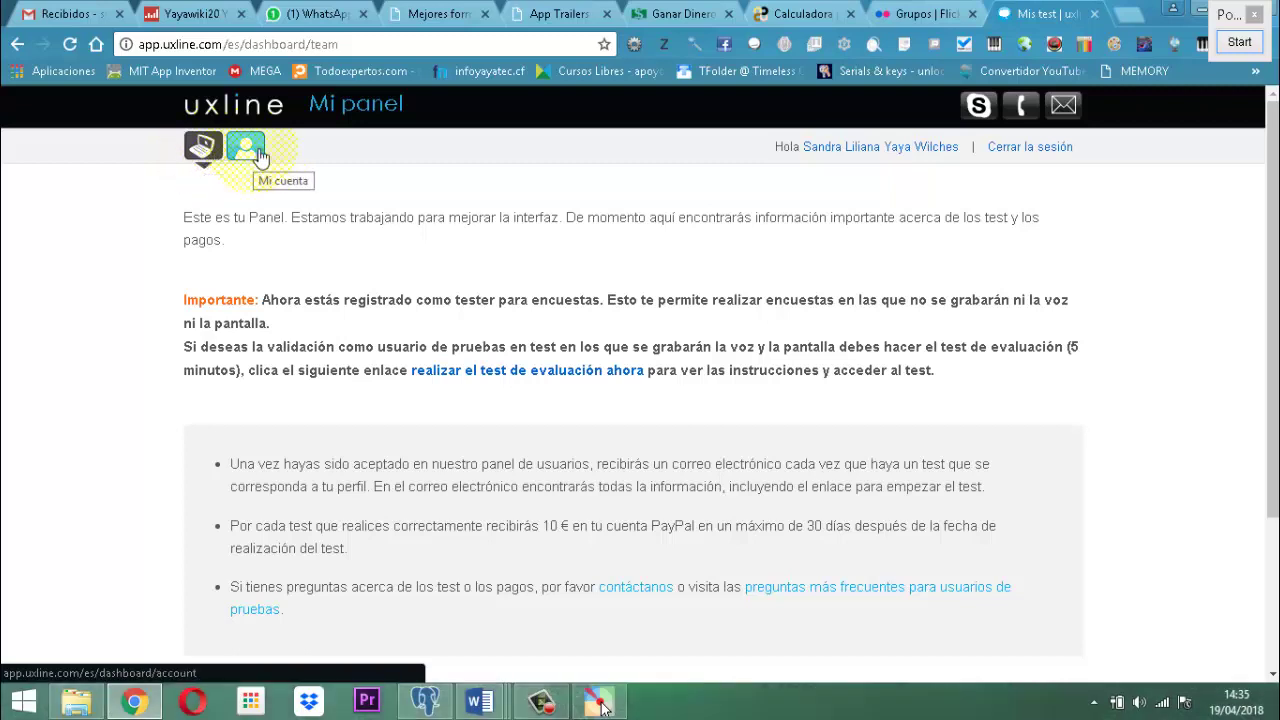
Open Mi cuenta and scroll through the account details down to 'Guardar los cambios'.
left_click(258, 155)
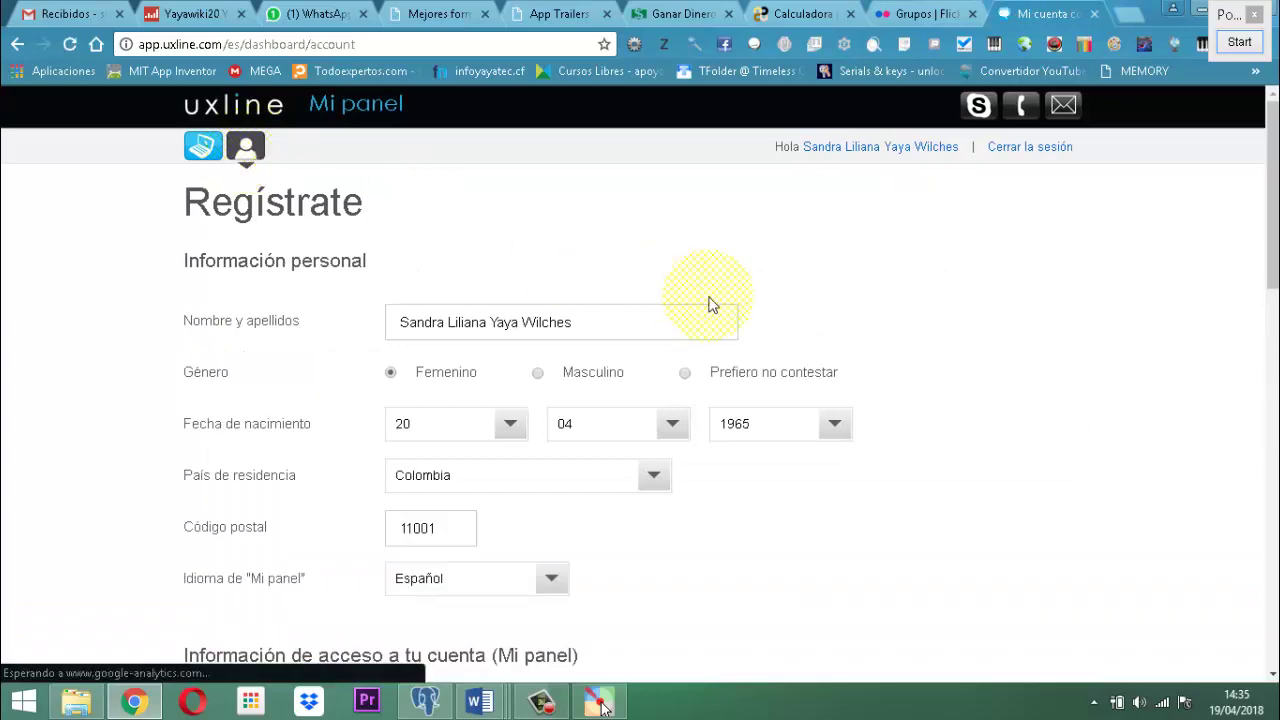
scroll(866, 323, "down", 2)
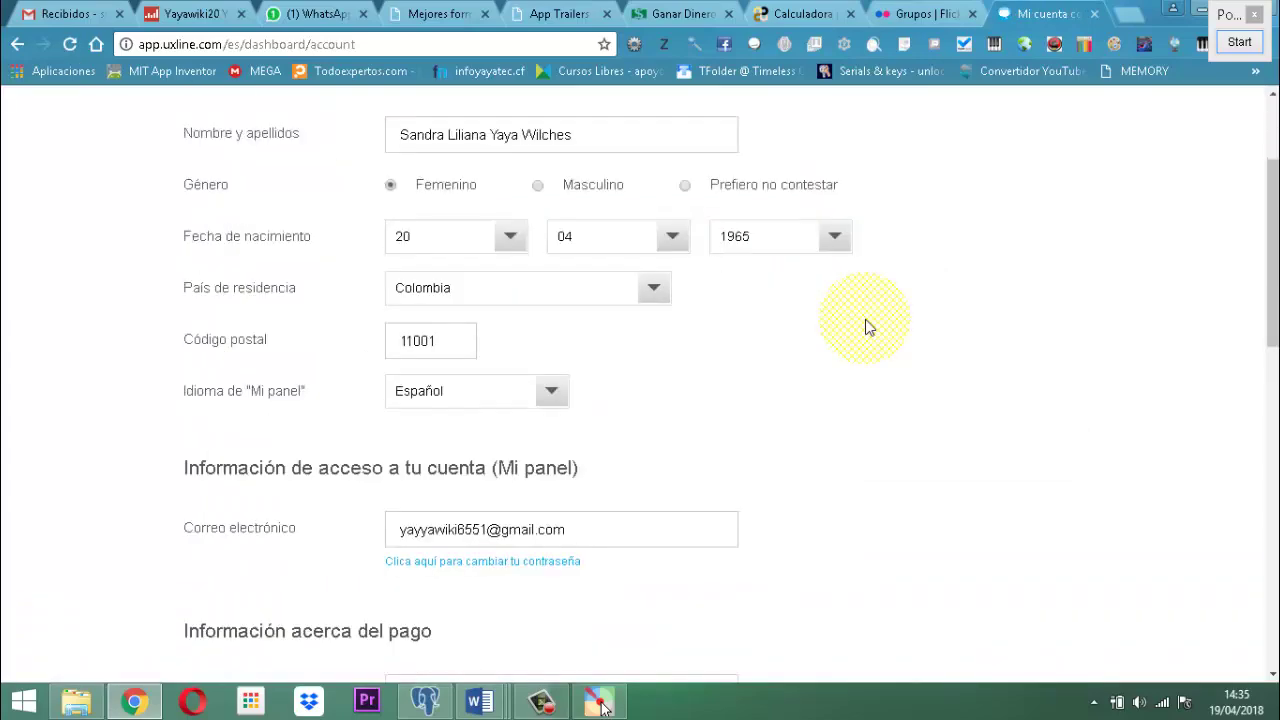
scroll(866, 323, "down", 3)
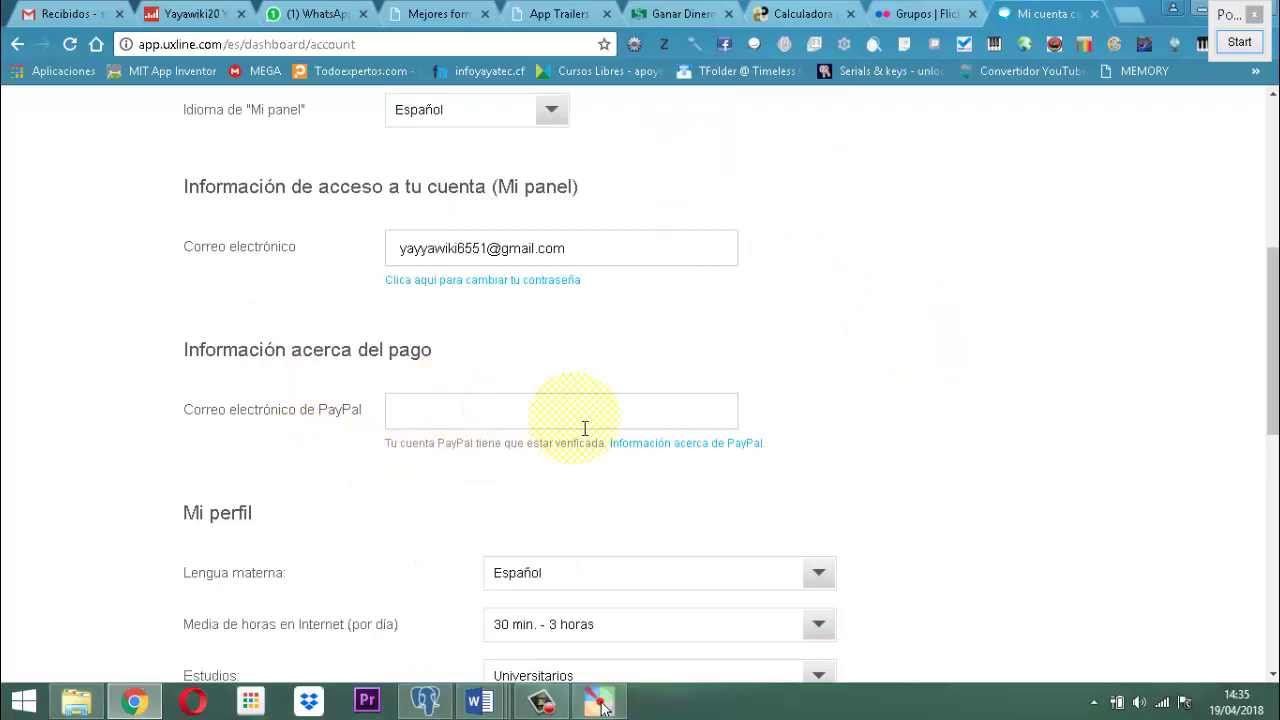
scroll(1038, 381, "down", 1)
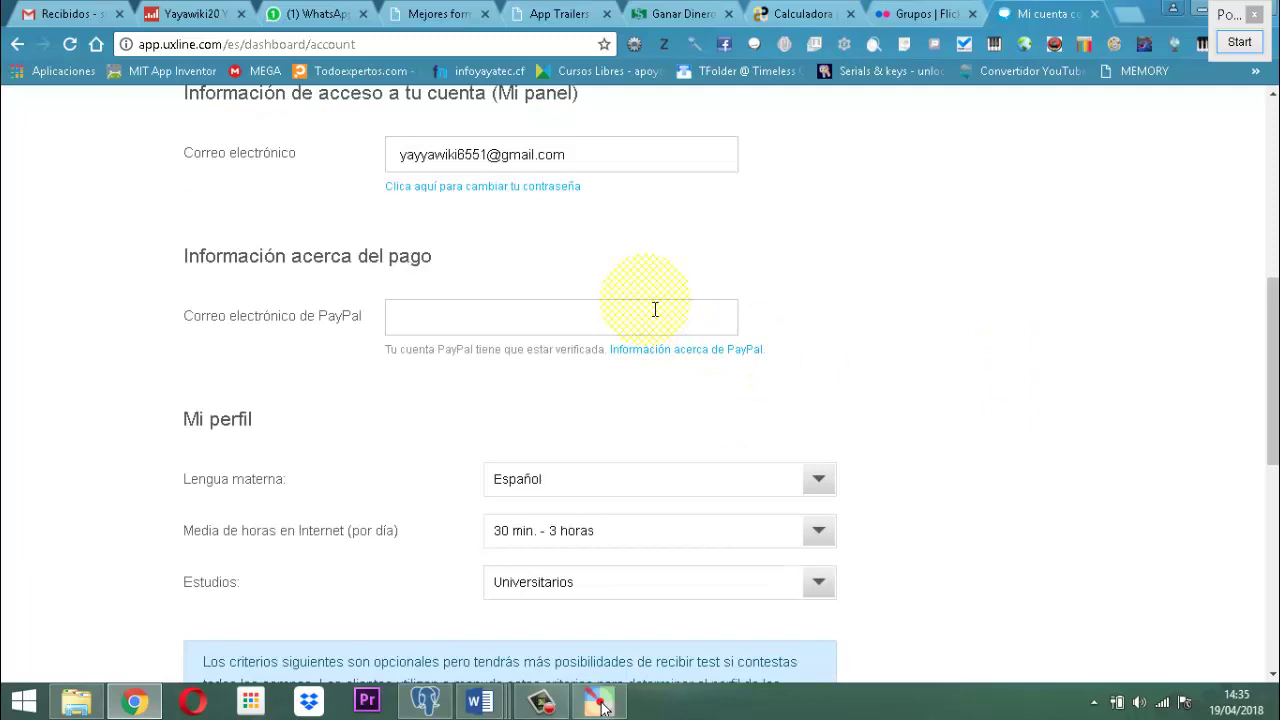
scroll(928, 335, "down", 3)
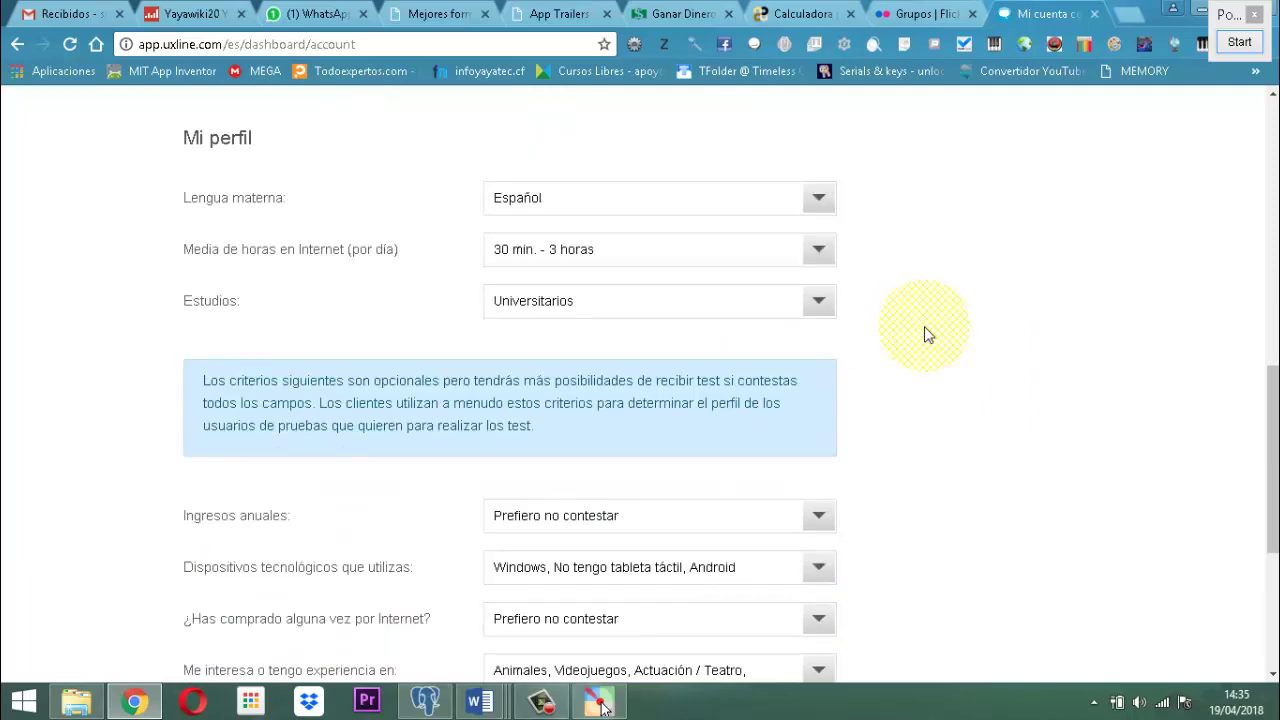
scroll(915, 350, "down", 3)
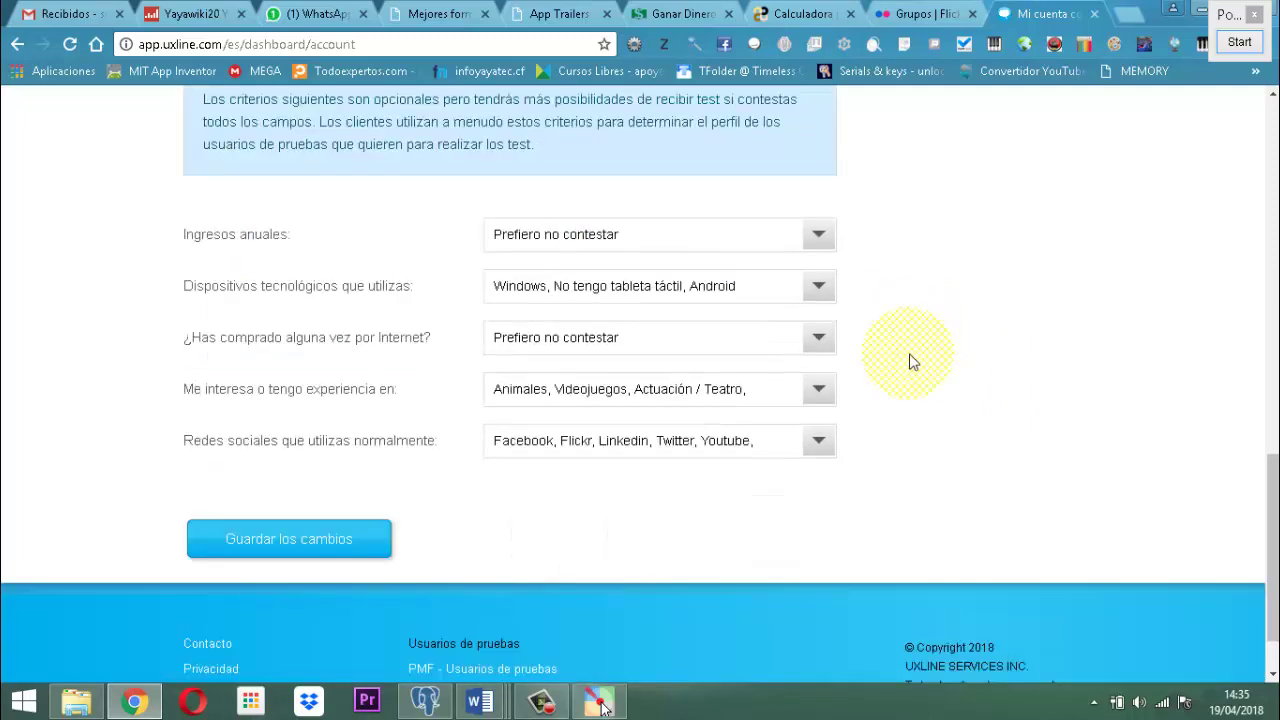
scroll(913, 362, "down", 1)
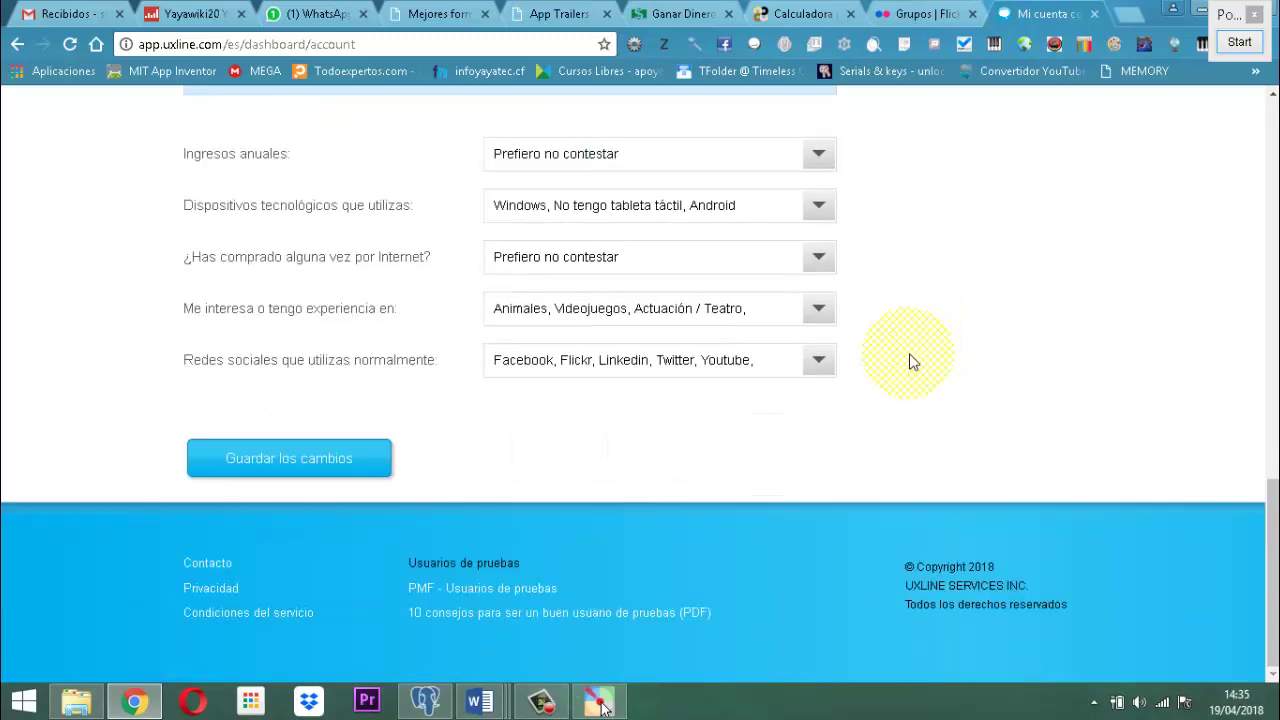
scroll(913, 355, "up", 13)
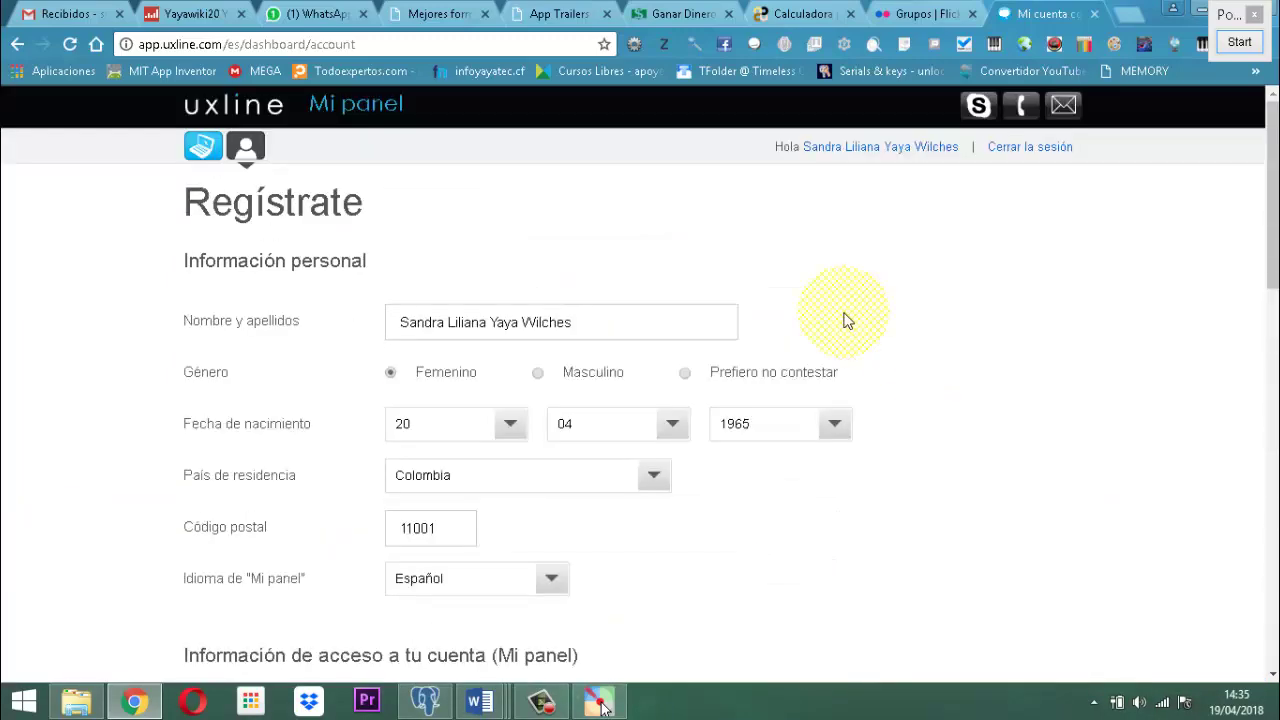
Go back to the 'Mis test' dashboard and look over the contact icons.
left_click(203, 147)
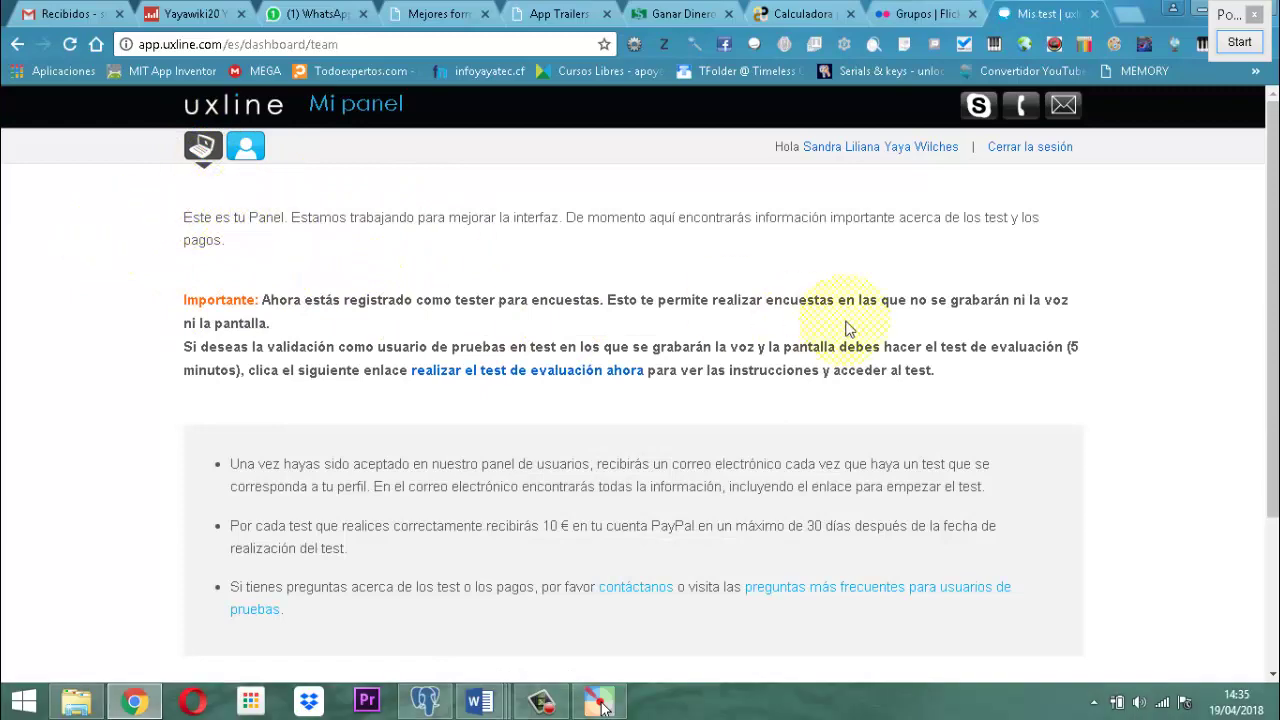
scroll(925, 433, "down", 3)
scroll(1070, 402, "up", 3)
mouse_move(1066, 108)
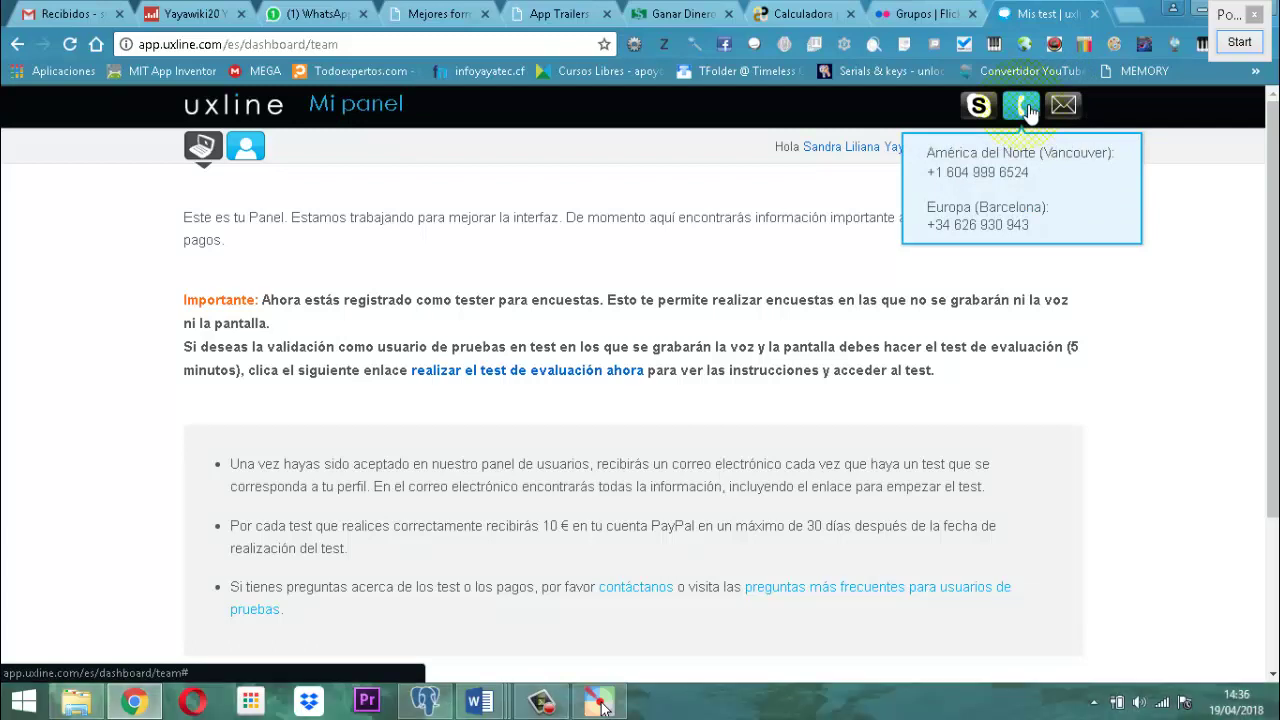
mouse_move(980, 107)
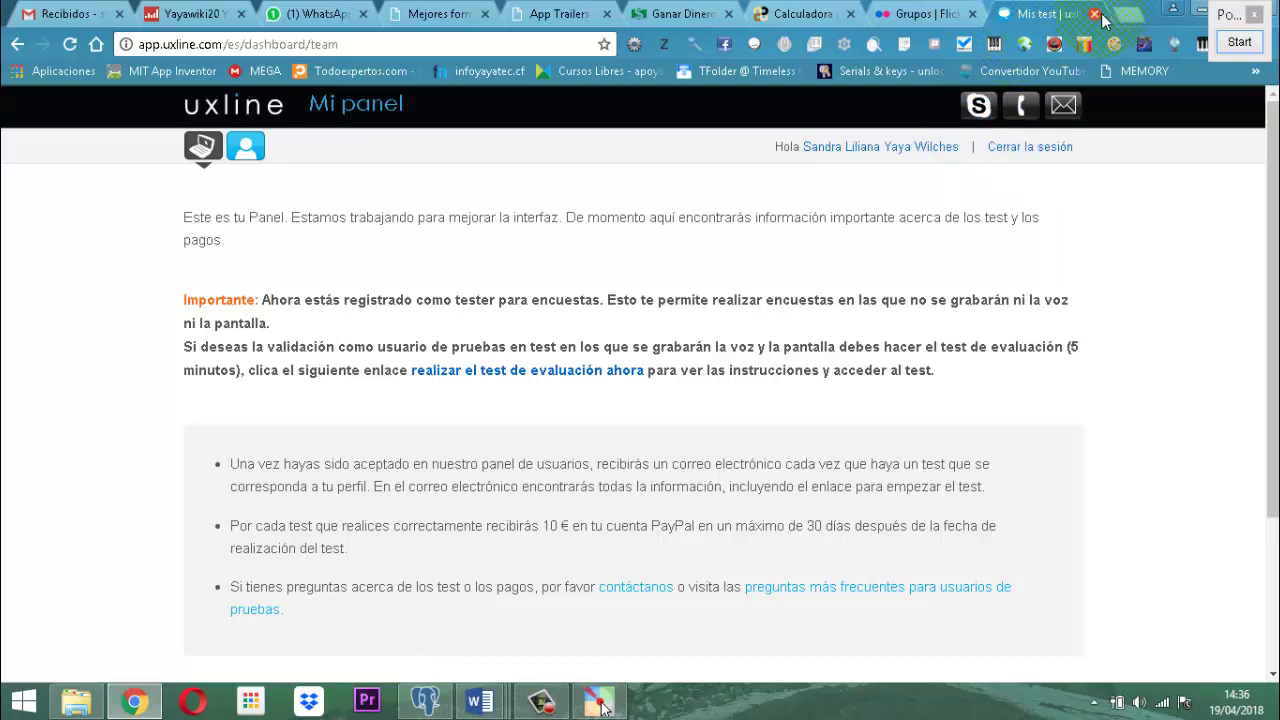
Close Pointofix and minimise Chrome and both Word documents to show the desktop.
left_click(1256, 14)
left_click(1206, 12)
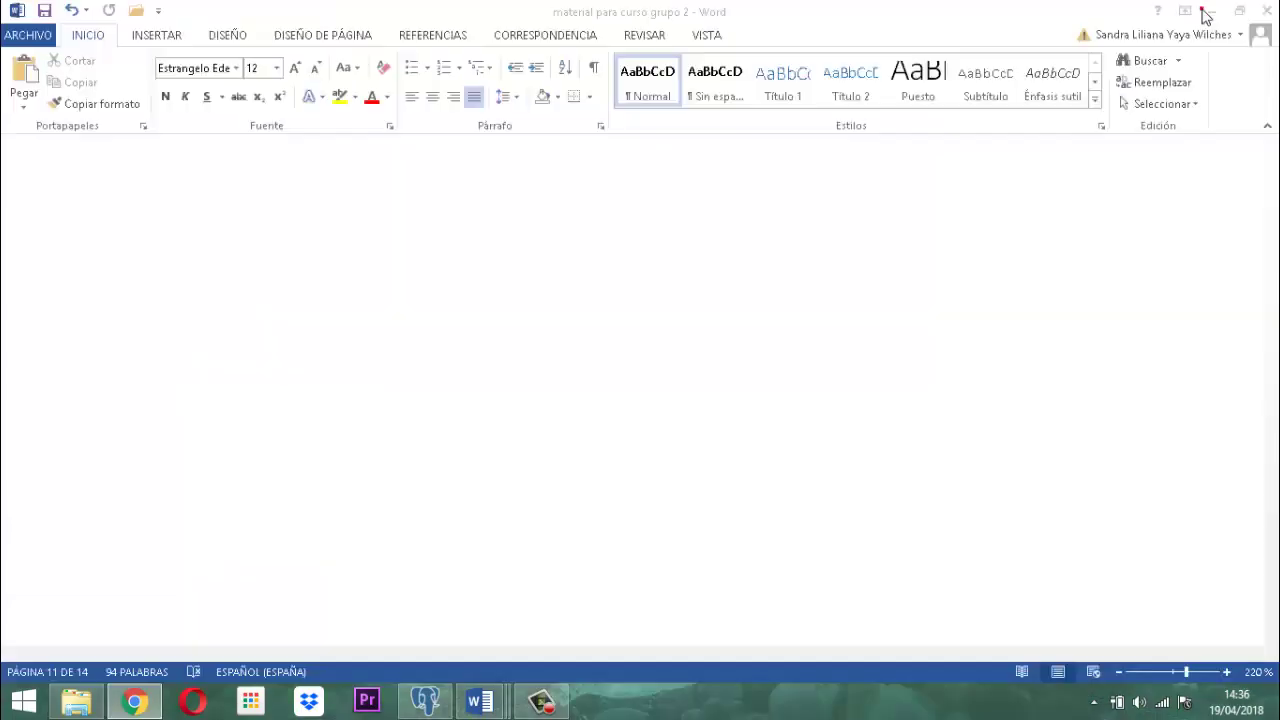
left_click(1210, 11)
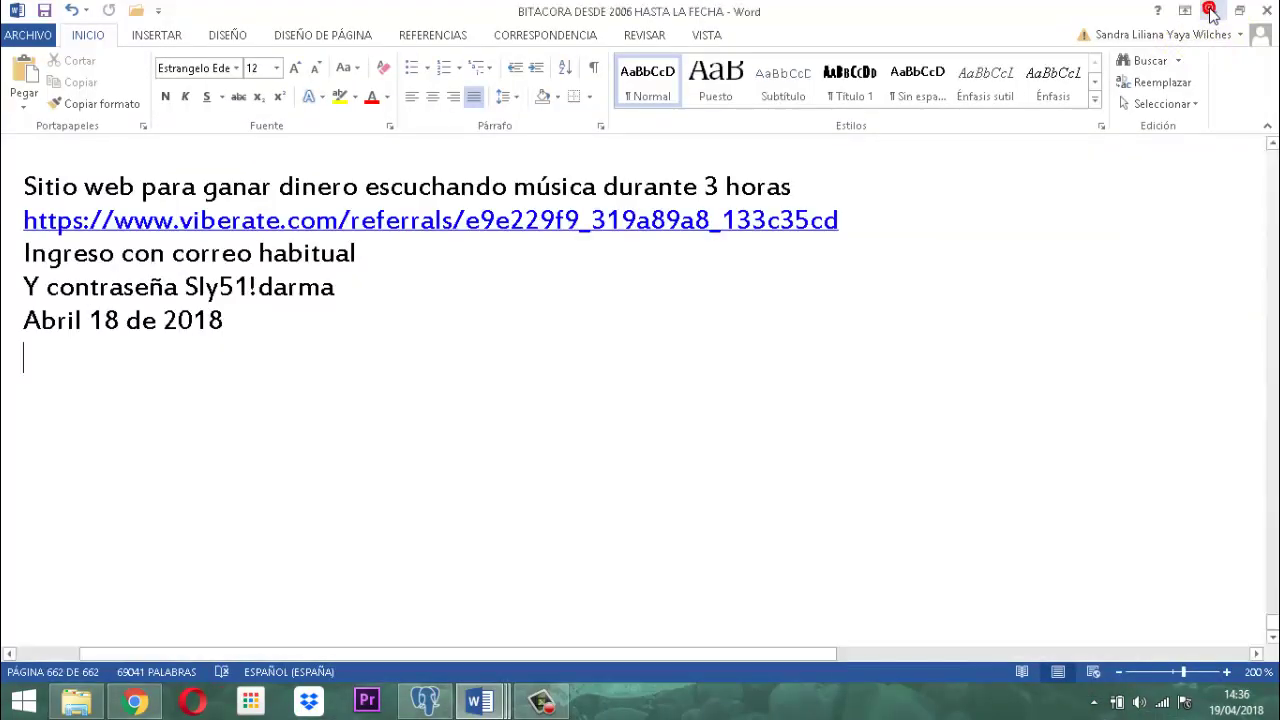
left_click(1210, 11)
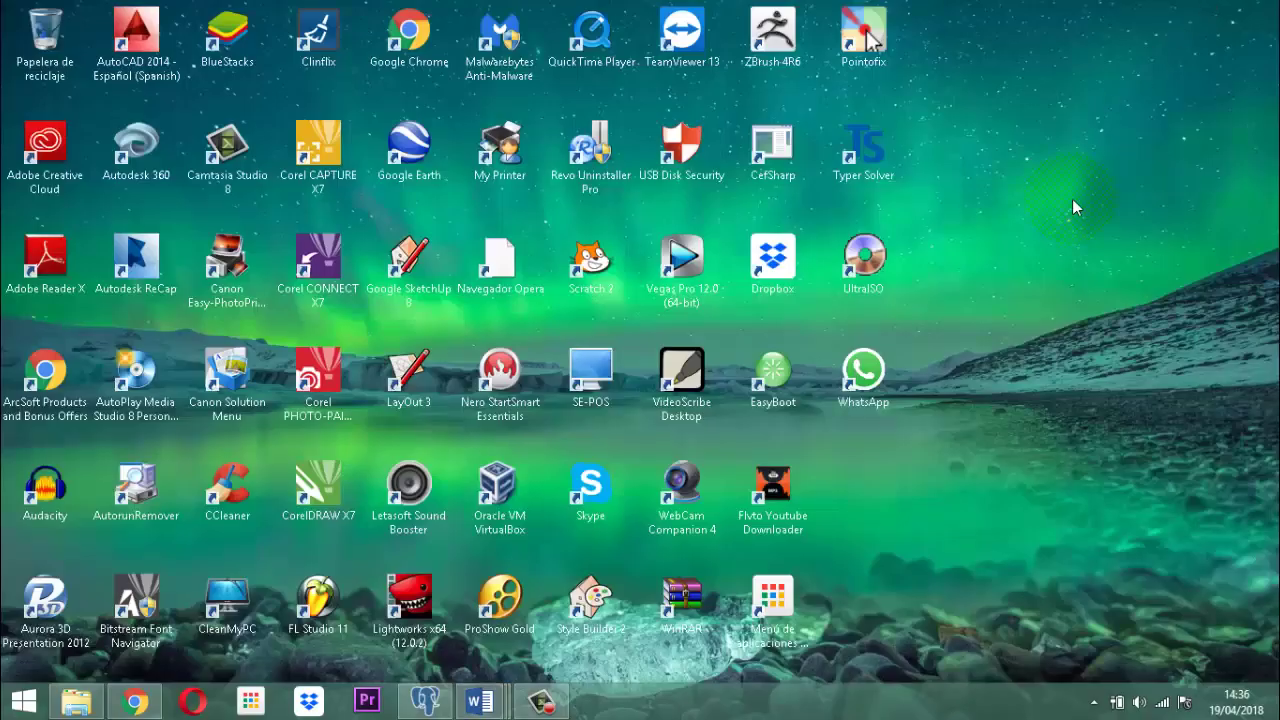